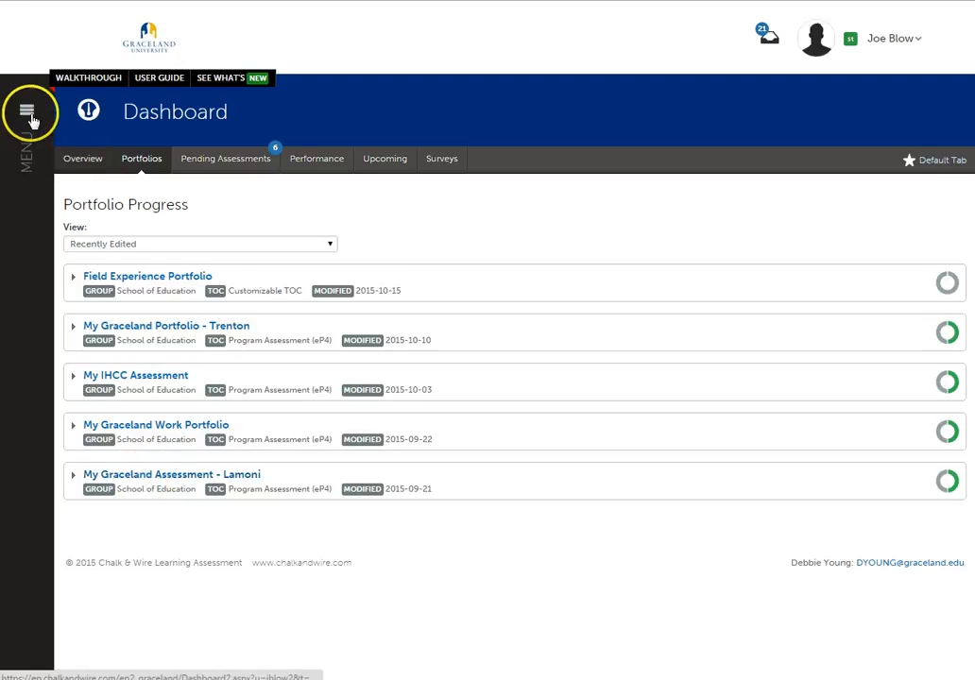
- Open the My Coursework page from the Work section
left_click(26, 114)
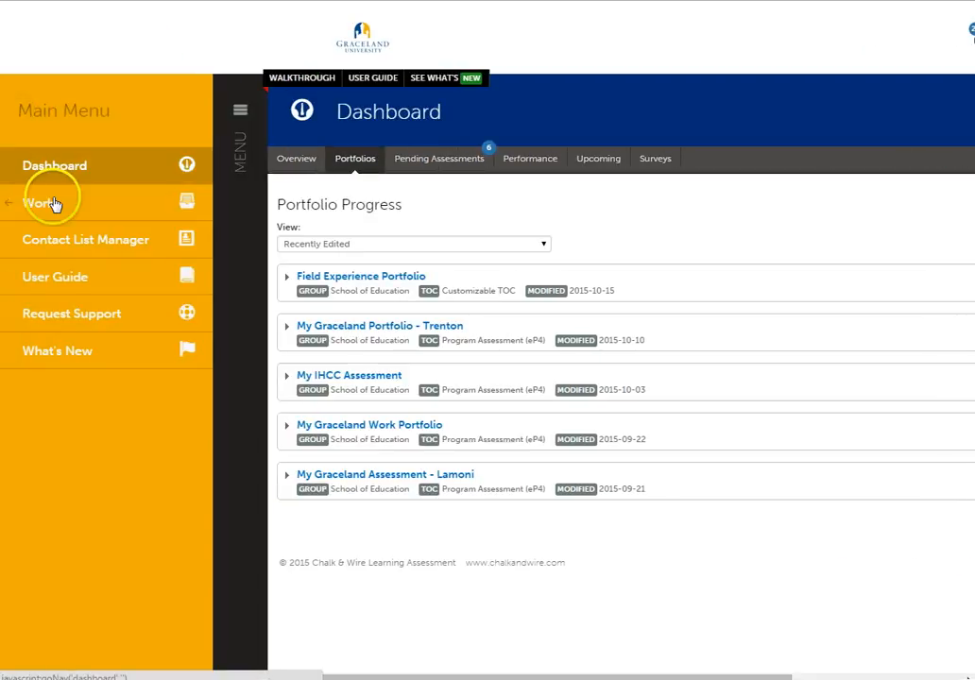
left_click(42, 209)
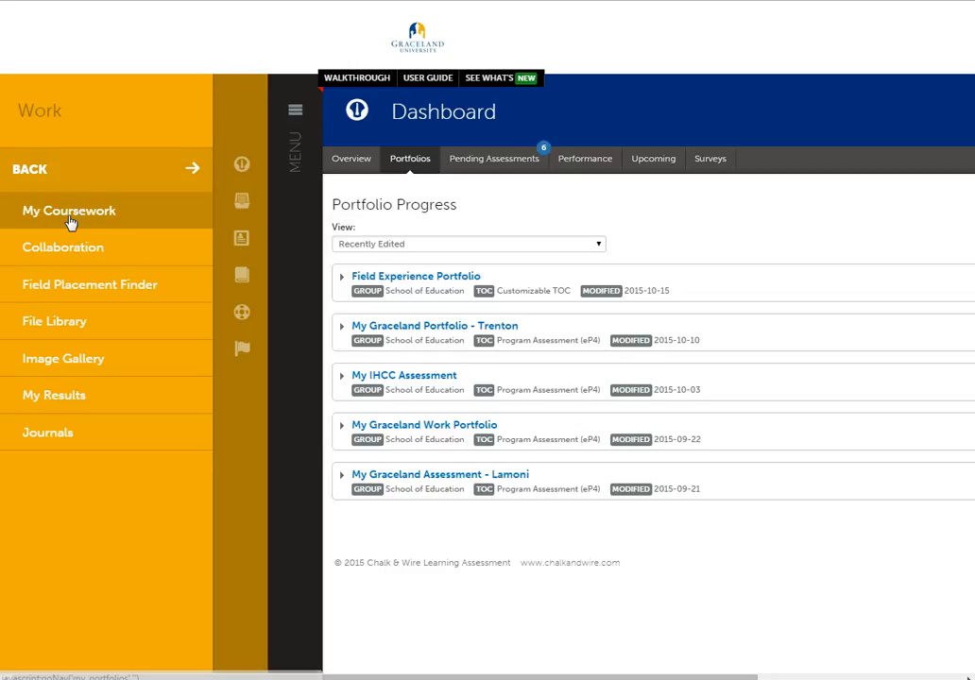
left_click(70, 222)
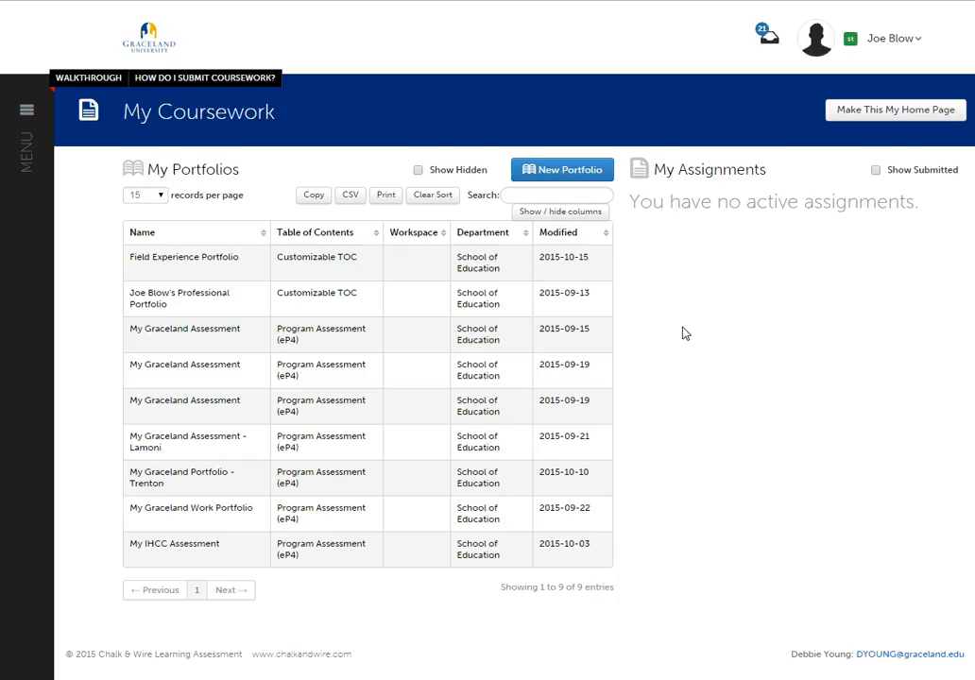
left_click(653, 319)
left_click(708, 387)
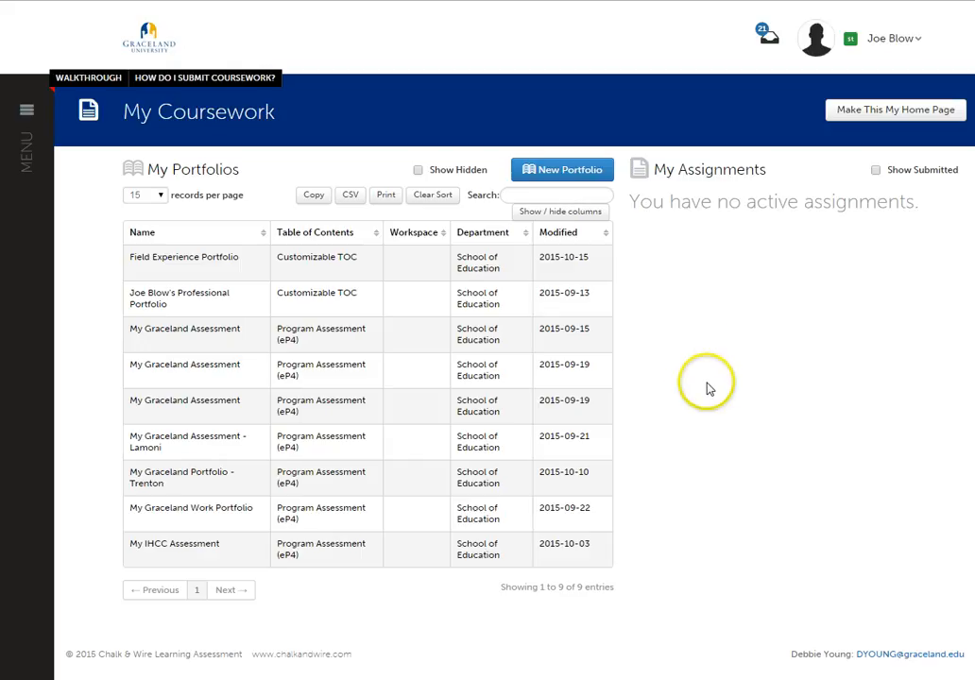
- Create a new portfolio named "Field Experience Portfolio" with the Customizable TOC as its table of contents
left_click(529, 173)
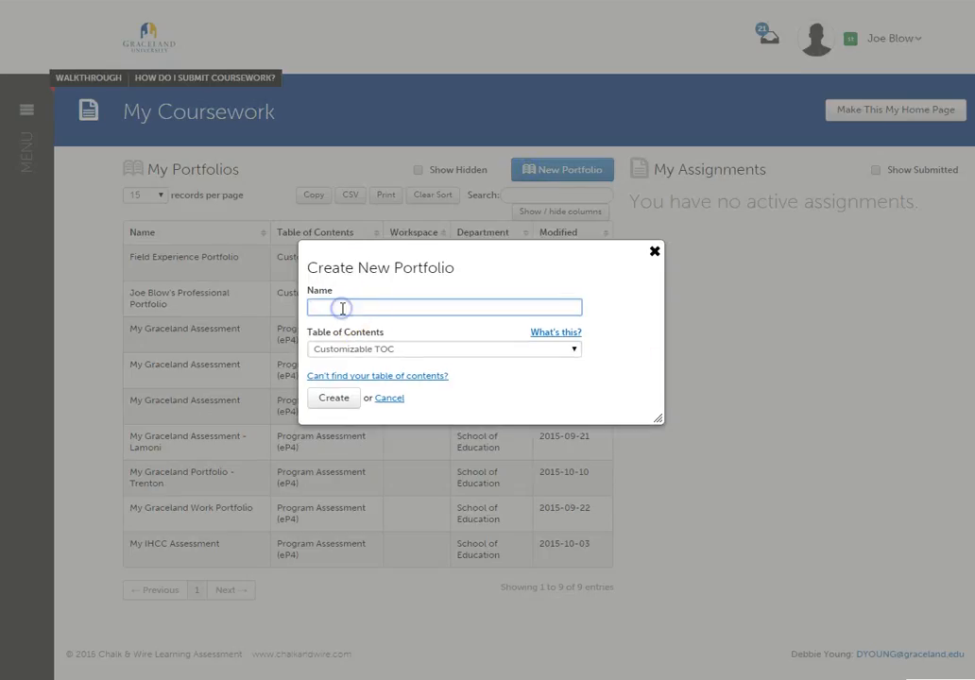
type("Field Experience Portfolio")
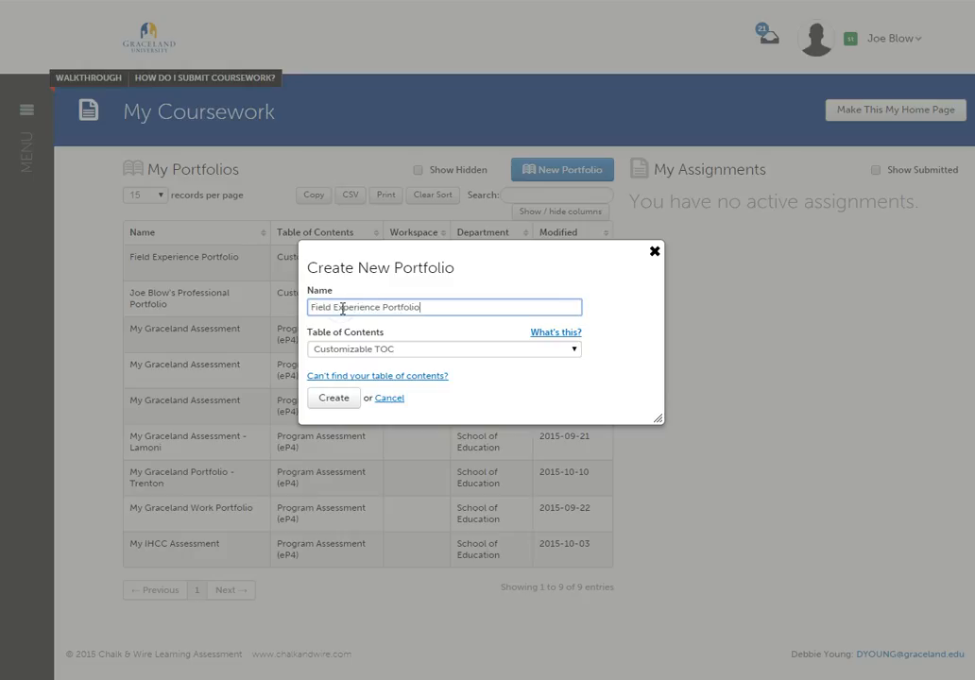
left_click(359, 298)
left_click(387, 349)
left_click(392, 309)
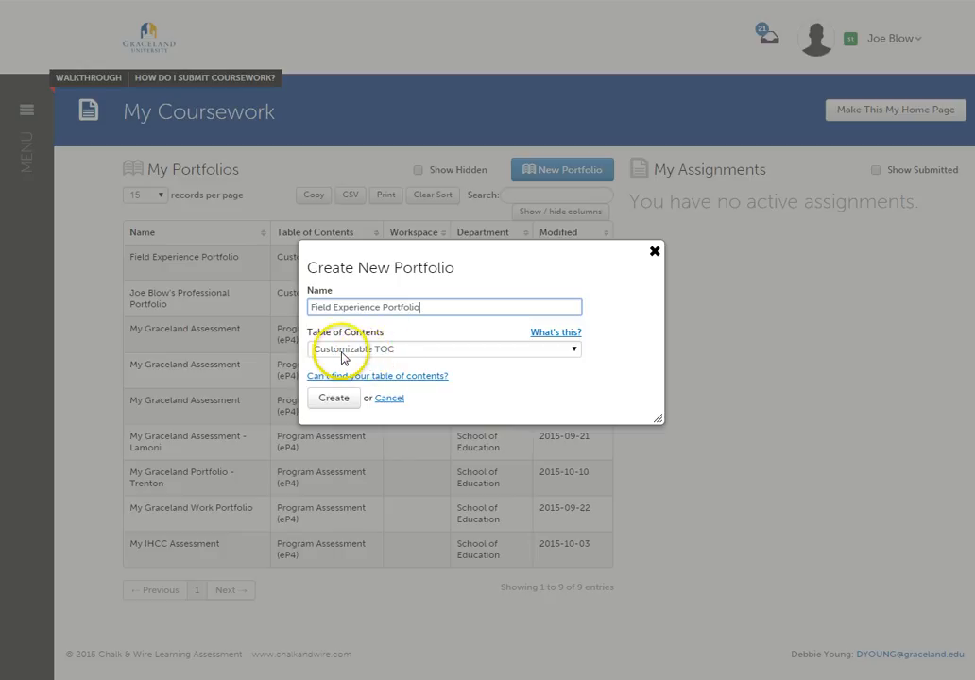
left_click(335, 399)
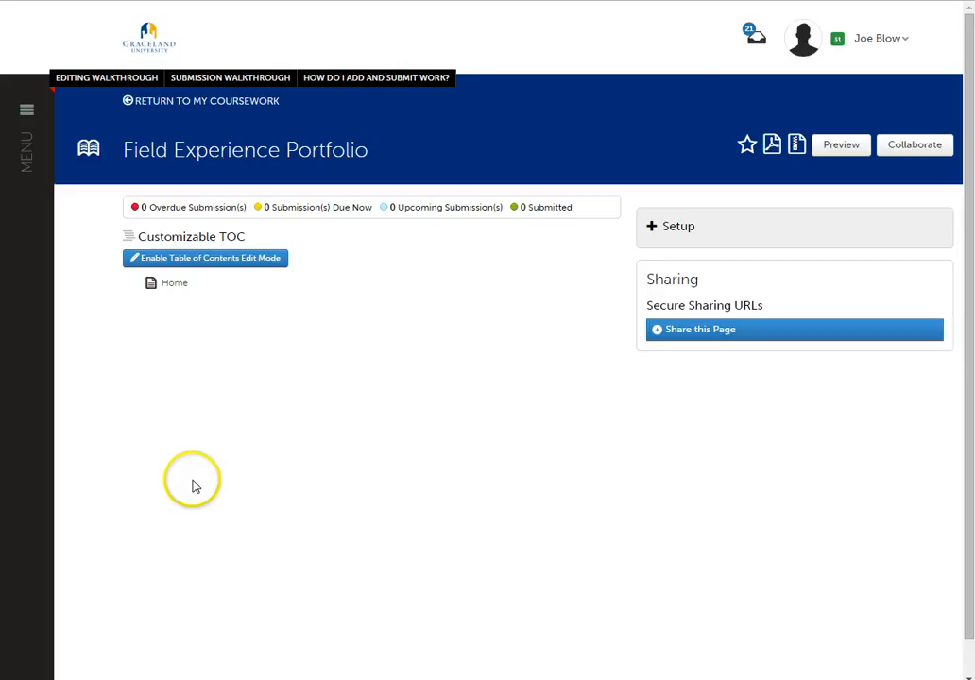
- Enable editing of the table of contents and add a page named "My Personal Journey" under Home
left_click(206, 262)
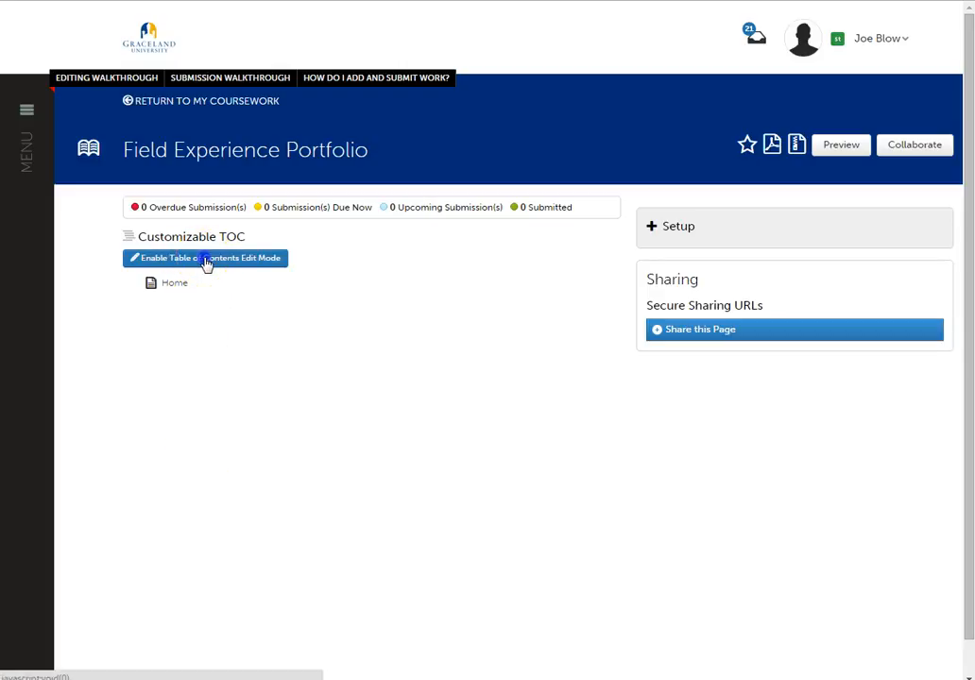
left_click(193, 289)
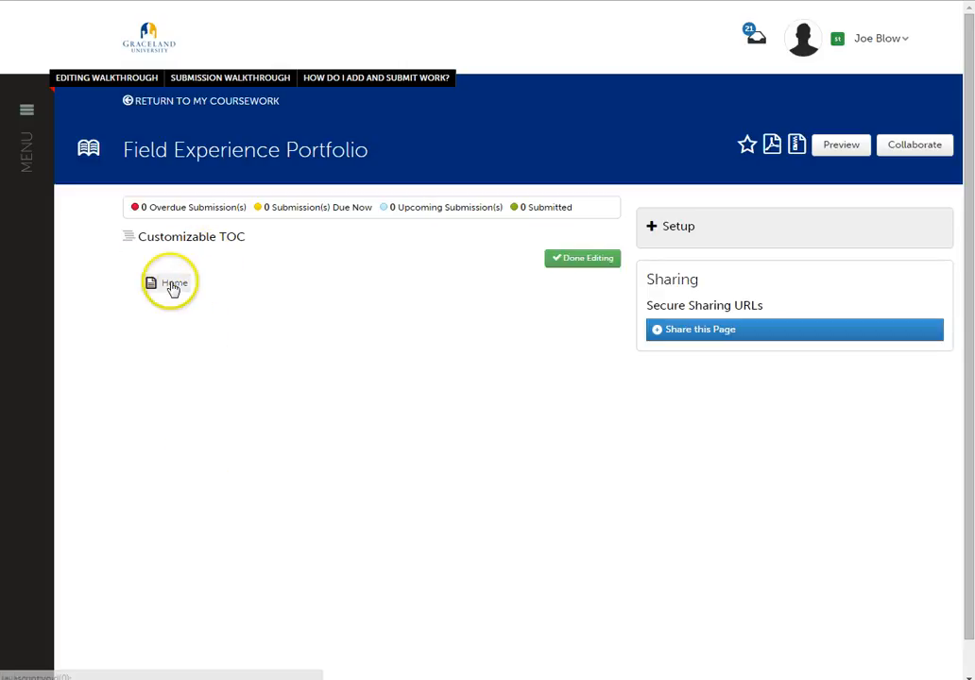
left_click(145, 263)
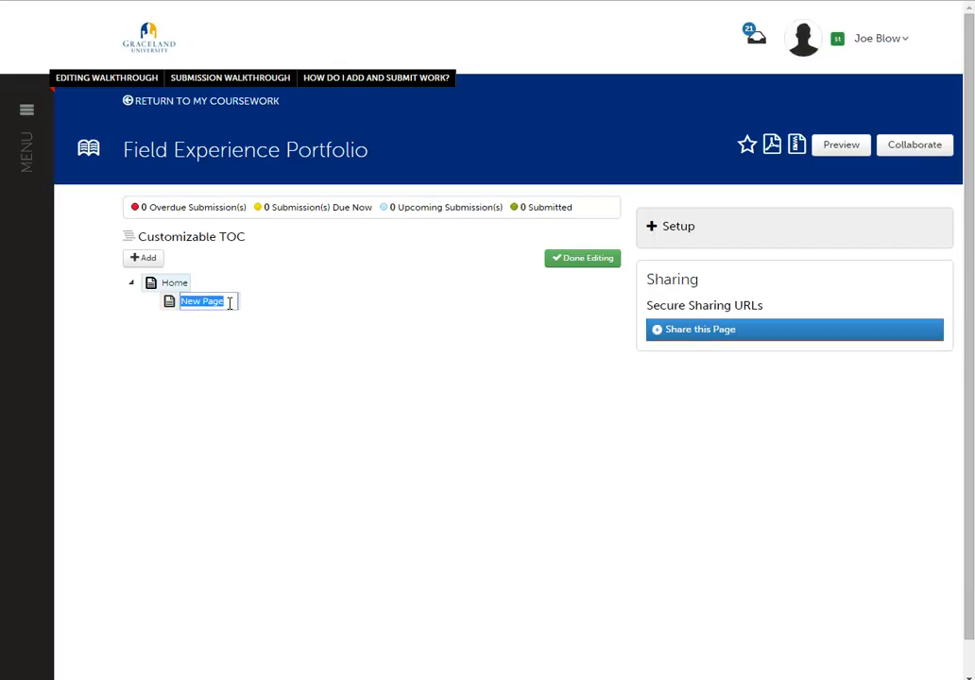
type("My Personal J")
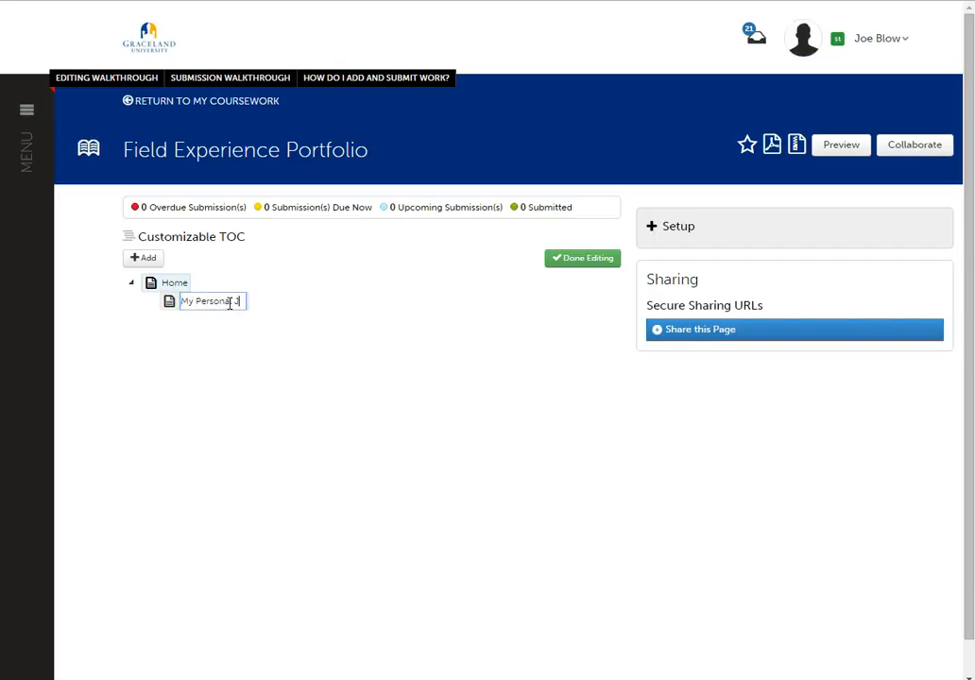
type("ourney")
left_click(232, 365)
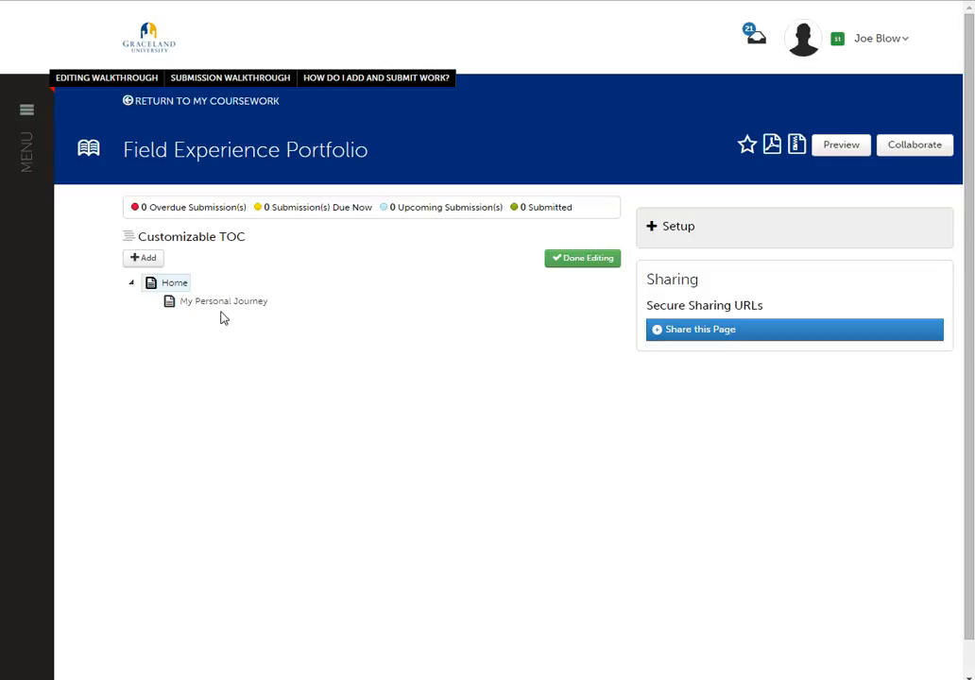
- Add a second page under Home named "My Philosophy of Education"
left_click(142, 259)
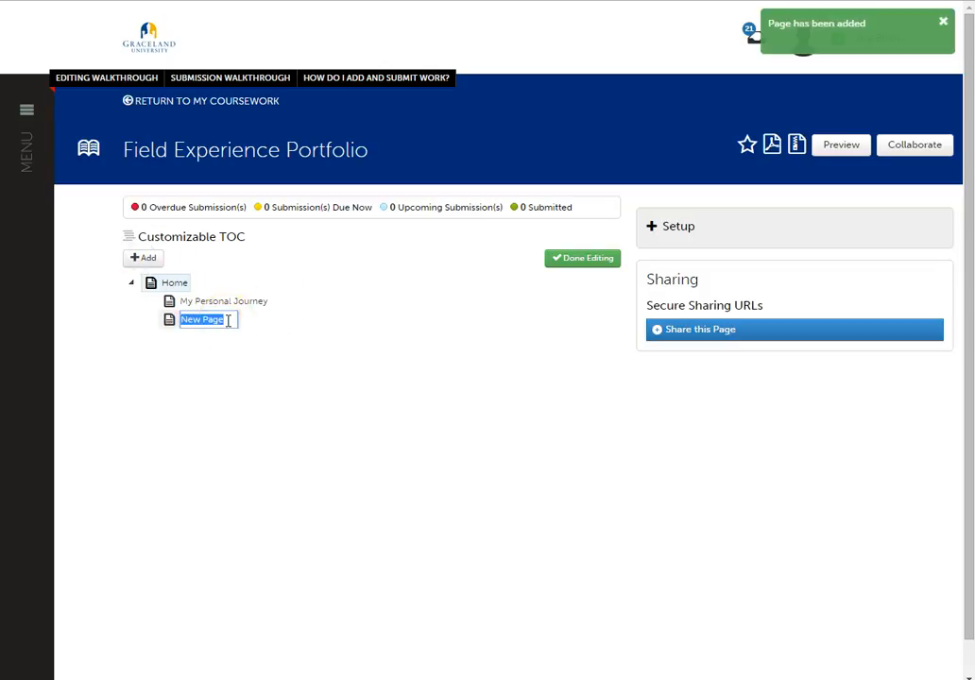
type("My F")
type("h")
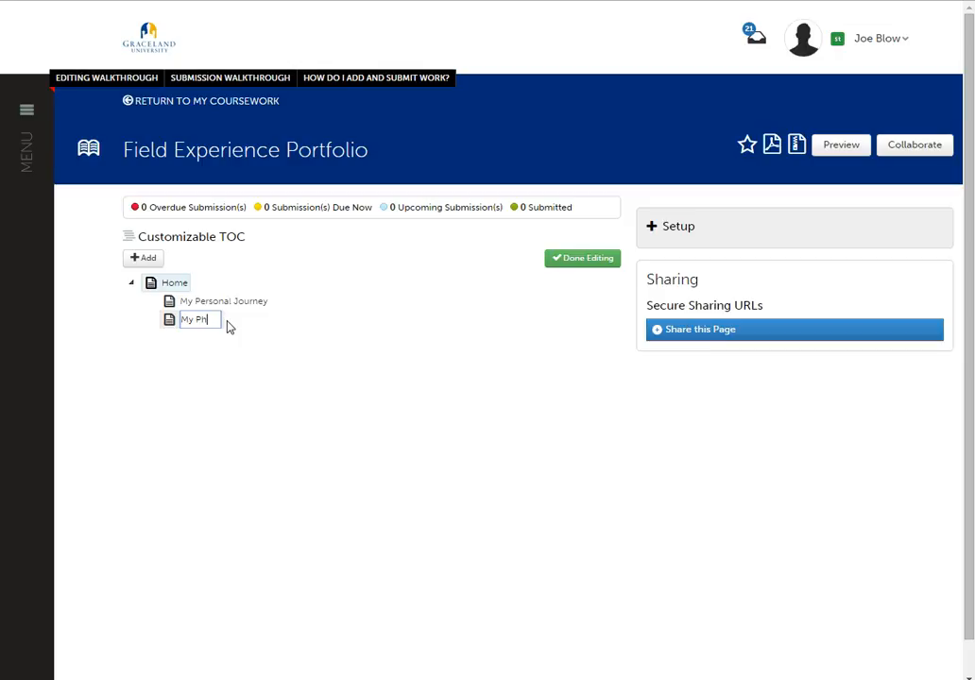
type("ilosophy of Education")
left_click(239, 366)
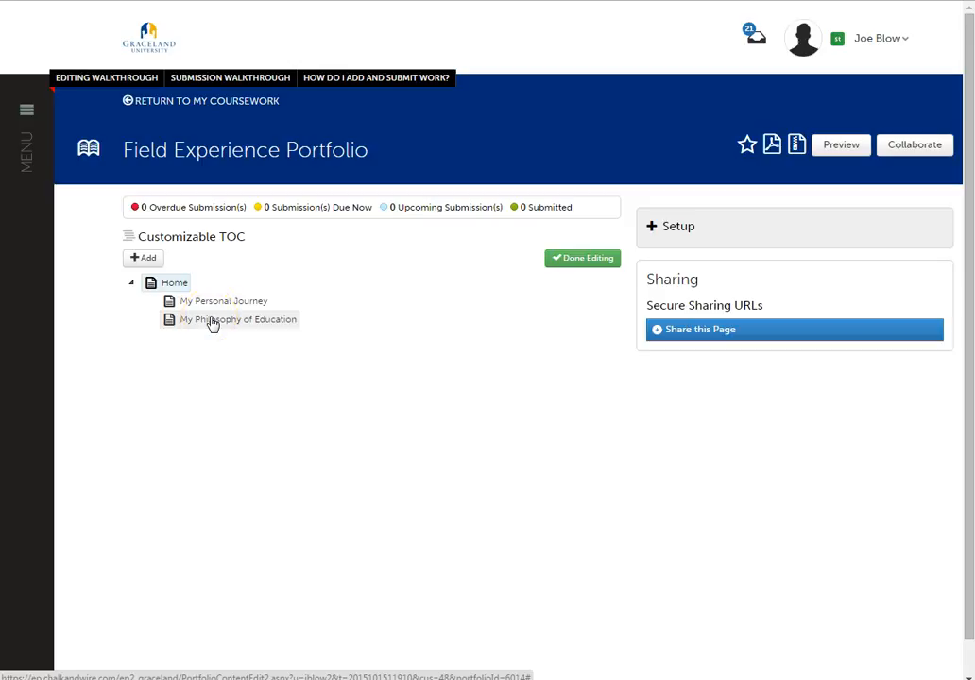
- Add a third page under Home named "Letter to School District"
left_click(146, 259)
left_click(148, 259)
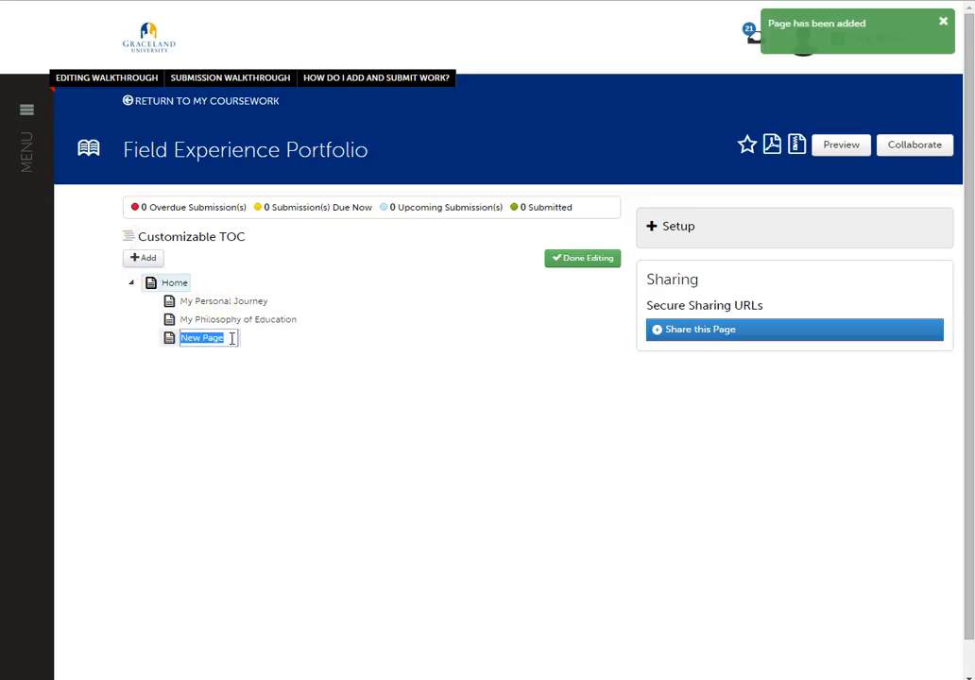
type("Letter ")
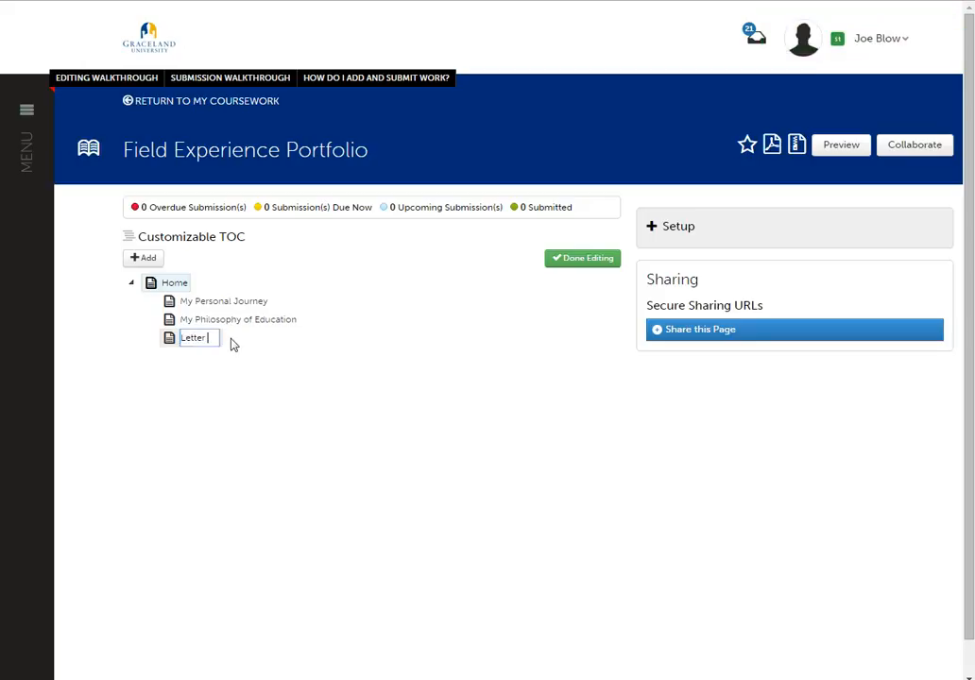
type("to District")
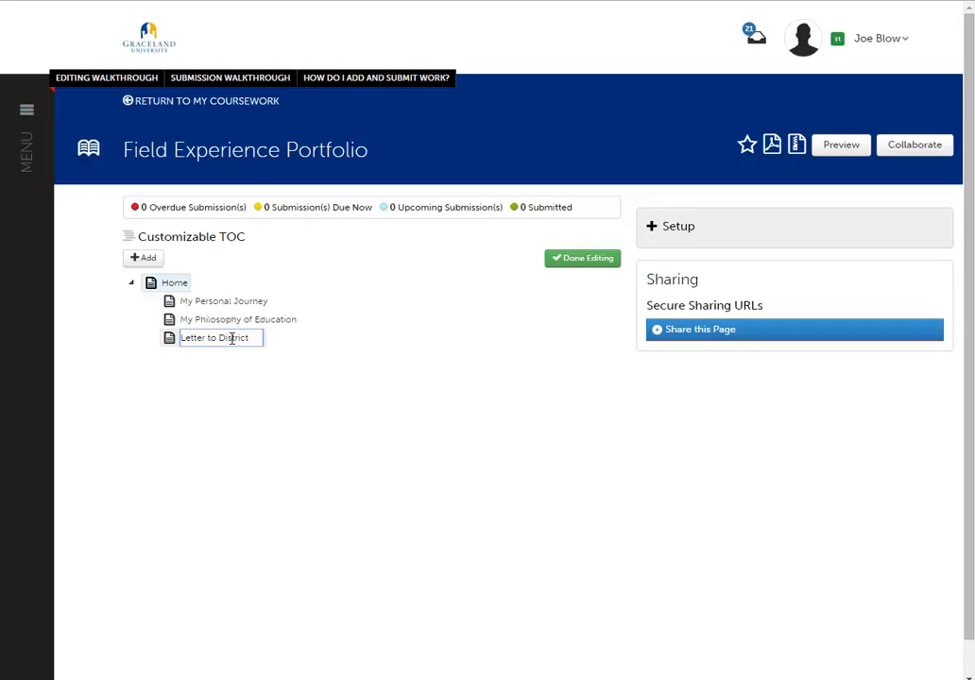
type("S")
key("BackSpace")
key("BackSpace")
key("BackSpace")
key("BackSpace")
key("BackSpace")
key("BackSpace")
key("BackSpace")
key("BackSpace")
key("BackSpace")
key("BackSpace")
type("School District")
left_click(230, 381)
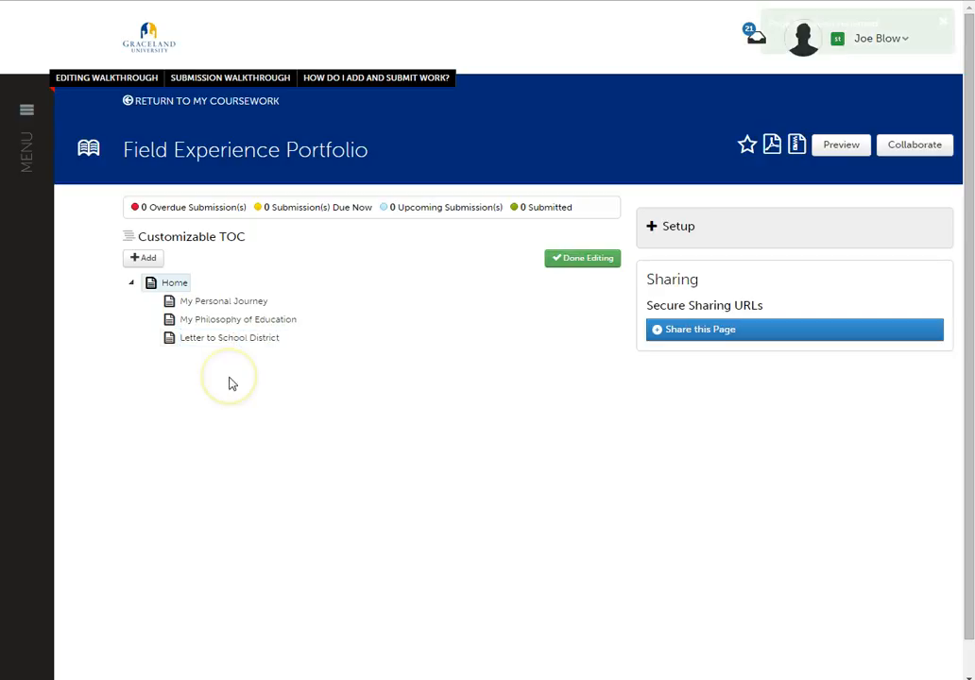
left_click(227, 375)
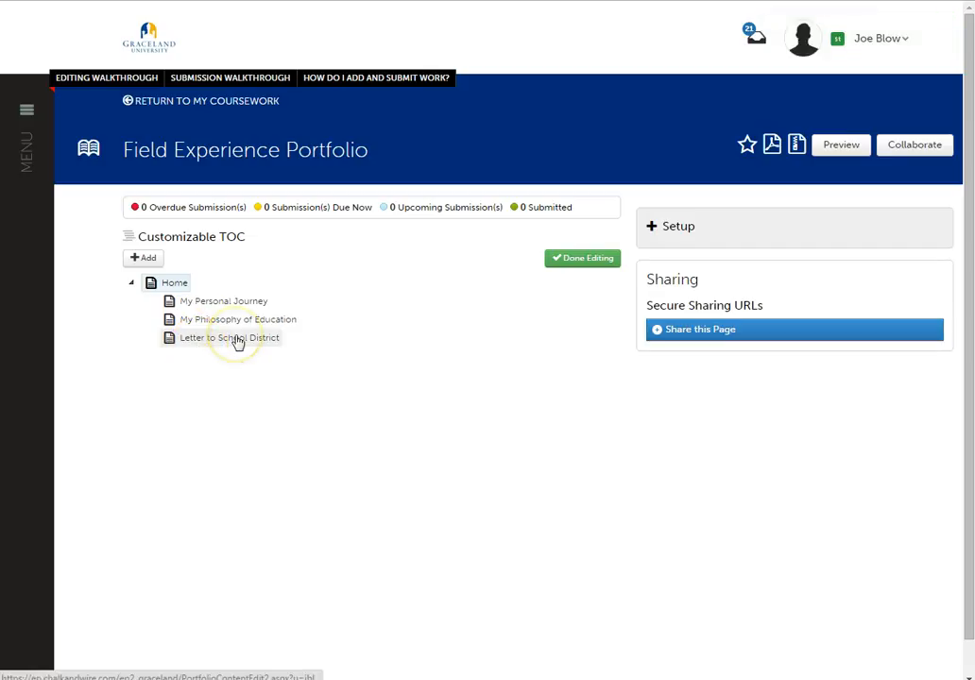
left_click(194, 346)
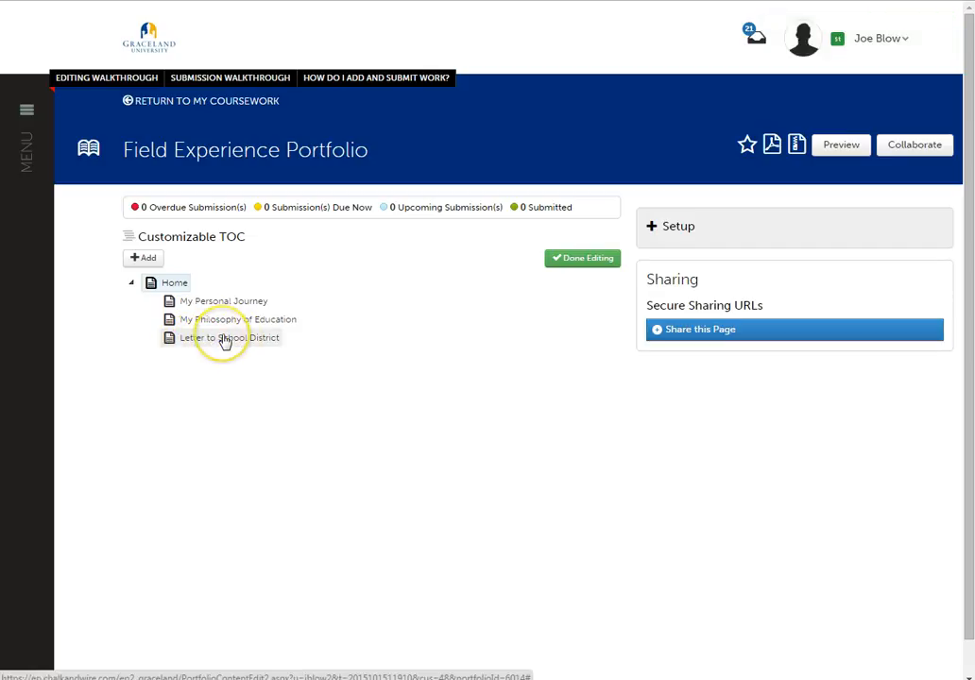
- Add a fourth page under Home named "My Resume"
left_click(143, 257)
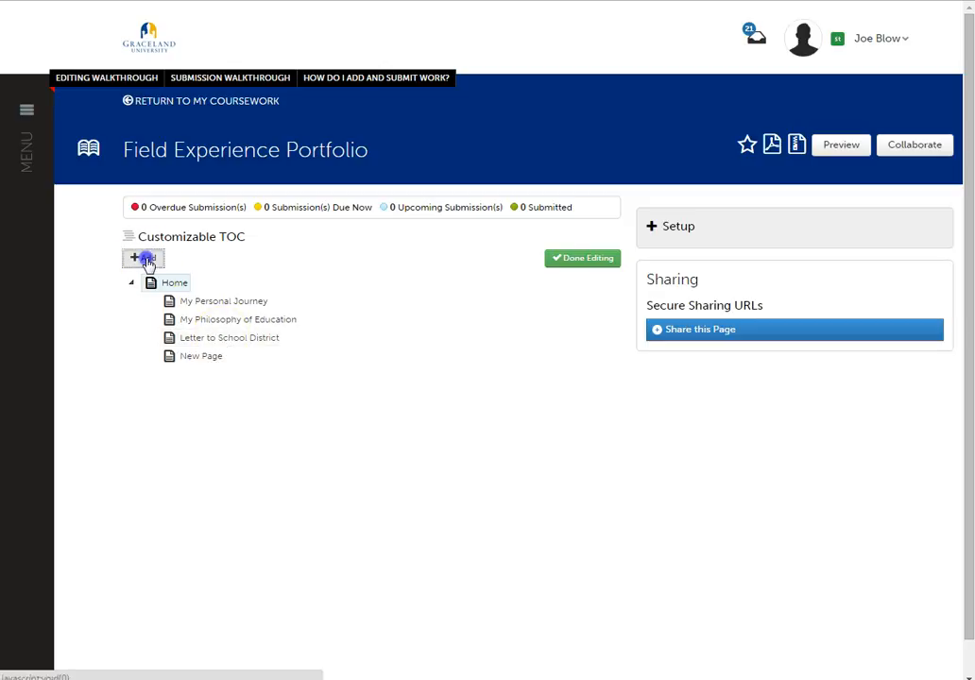
type("Resume")
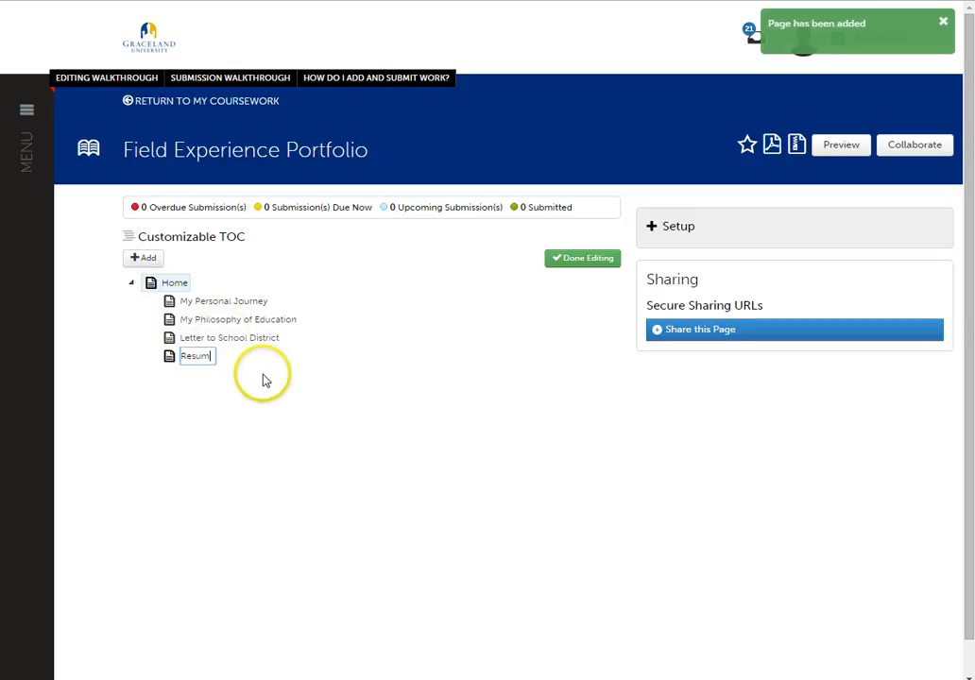
key("BackSpace")
key("BackSpace")
key("BackSpace")
key("BackSpace")
key("BackSpace")
key("BackSpace")
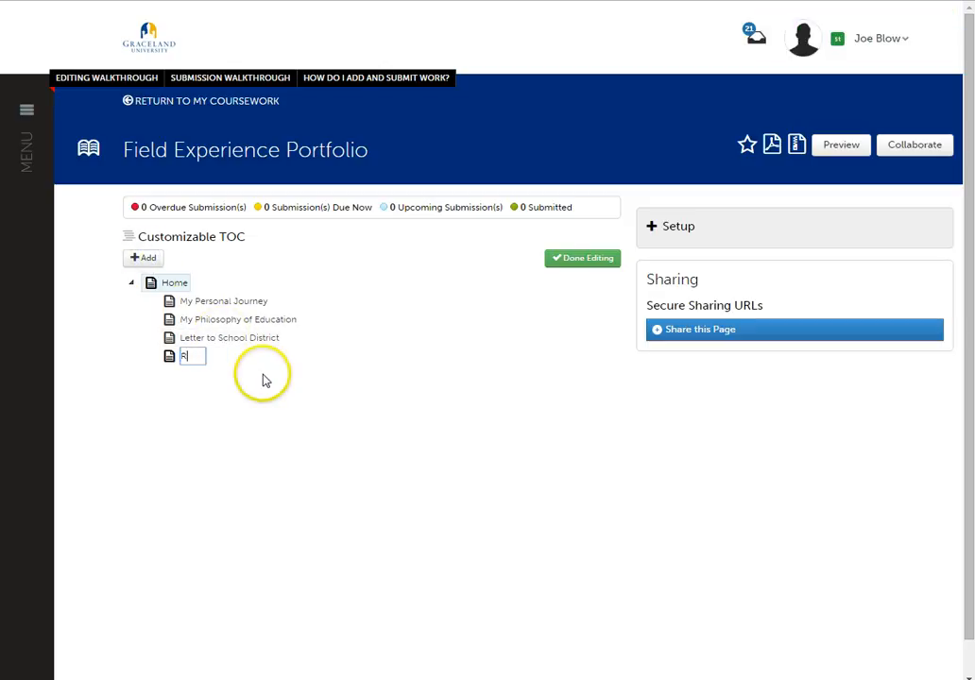
type("My Resume")
key("Return")
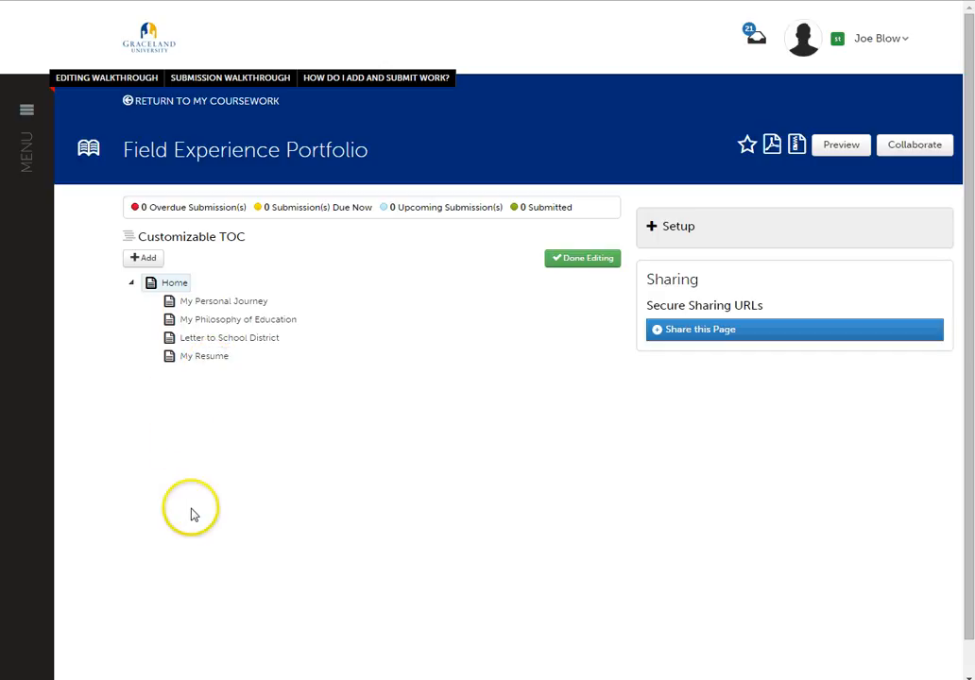
- Add a subpage named "Contact Information" under My Personal Journey and finish editing the table of contents
left_click(215, 303)
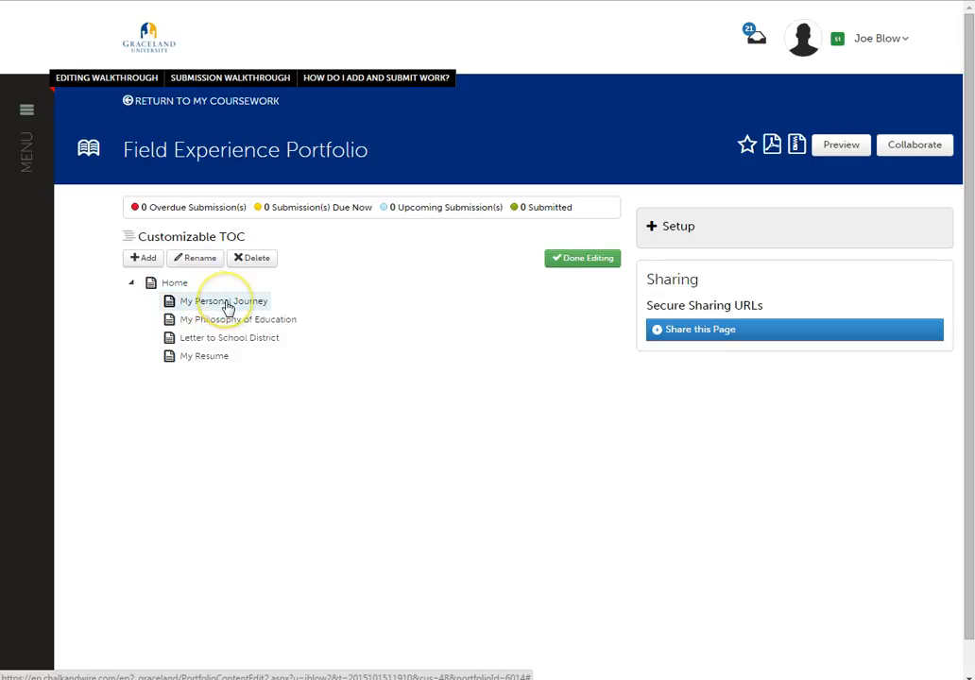
left_click(143, 259)
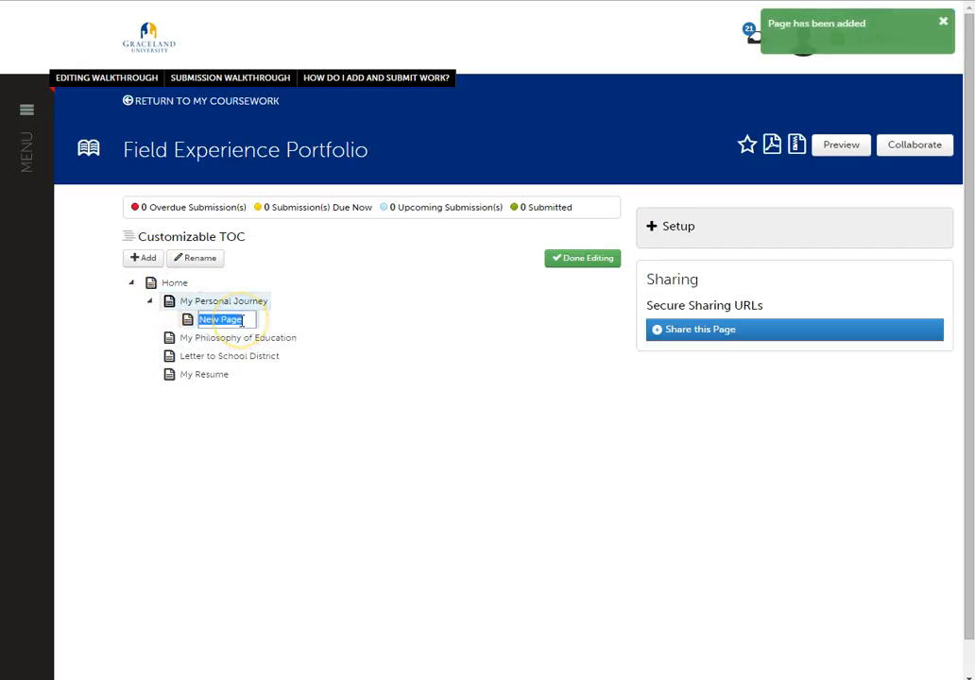
type("Contact Information")
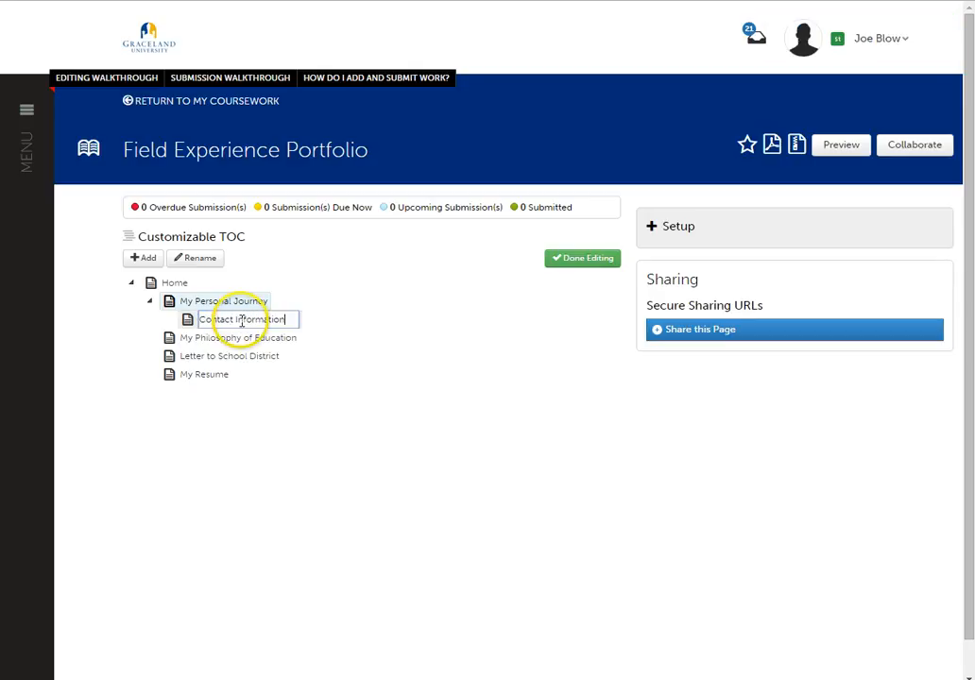
left_click(272, 431)
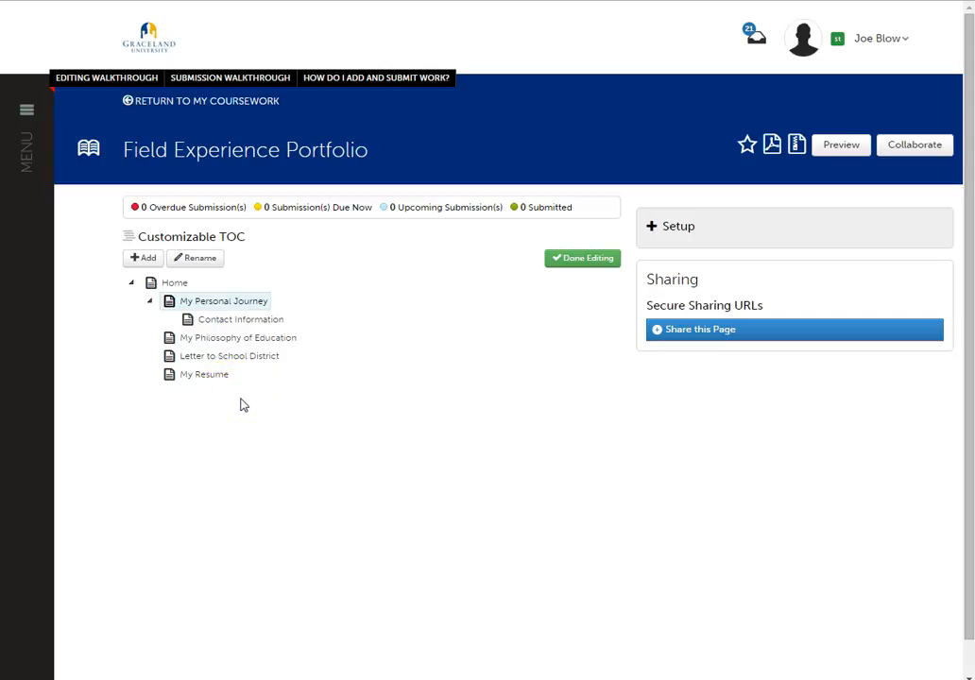
left_click(564, 261)
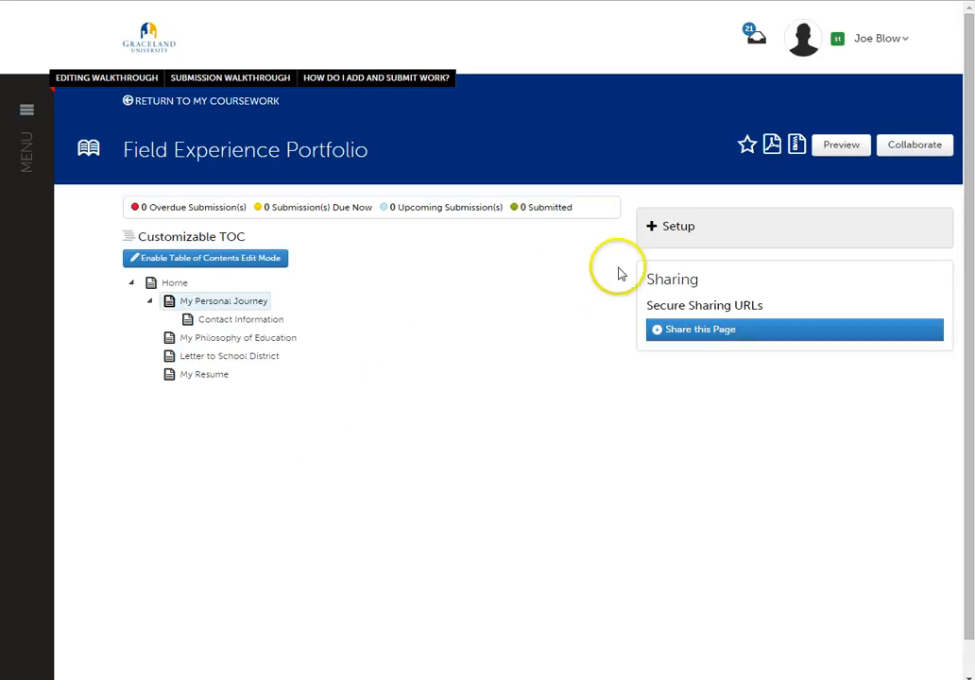
- Apply the Graceland University Theme in the portfolio setup, save it, and mark the portfolio as a favorite
left_click(656, 229)
left_click(903, 251)
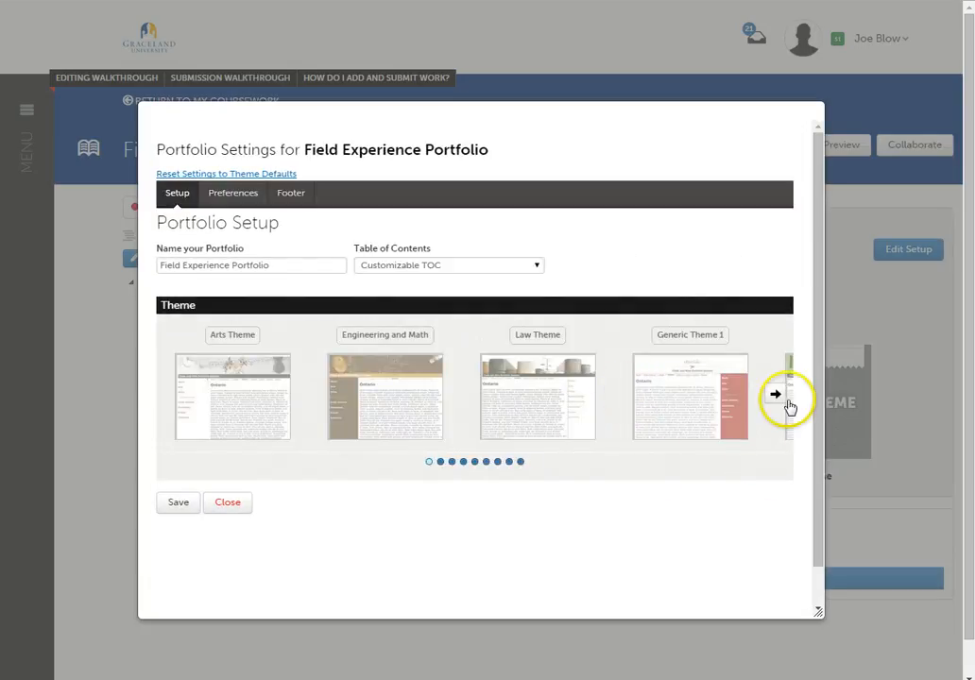
left_click(789, 397)
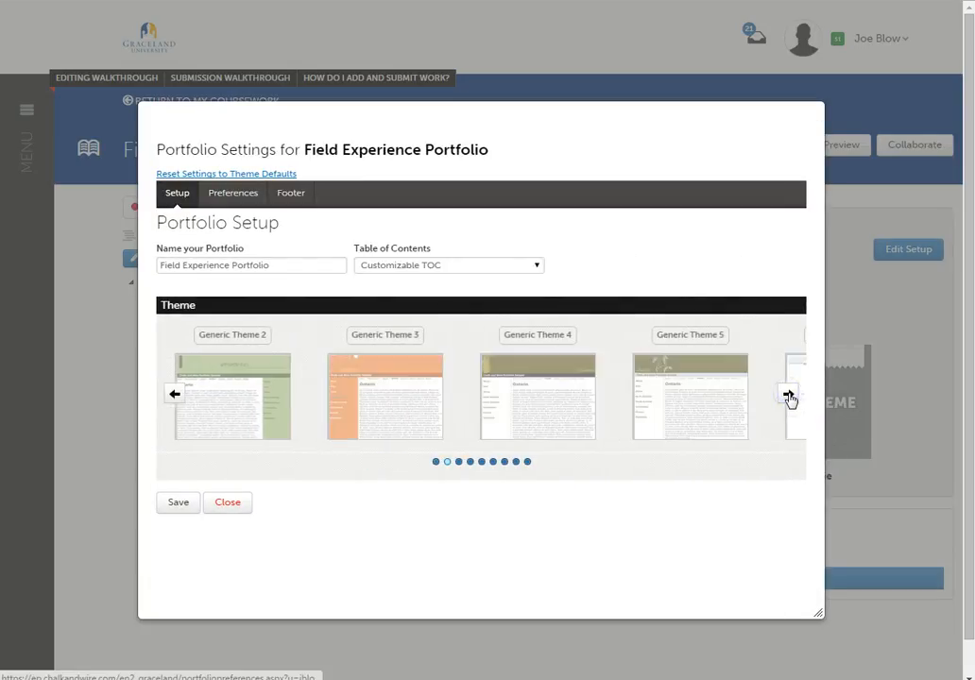
left_click(789, 397)
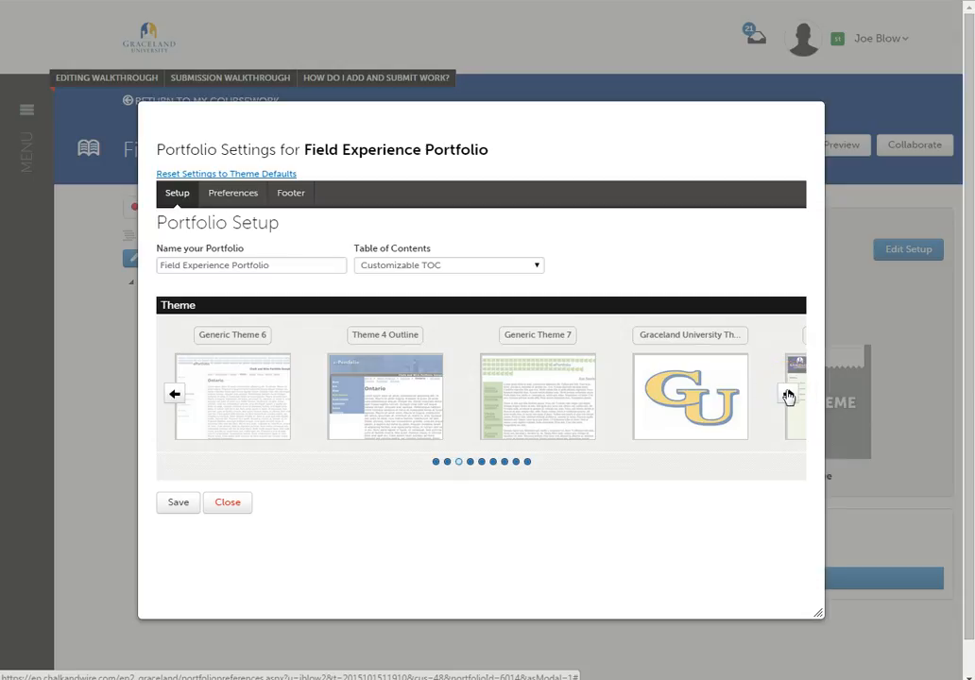
left_click(708, 401)
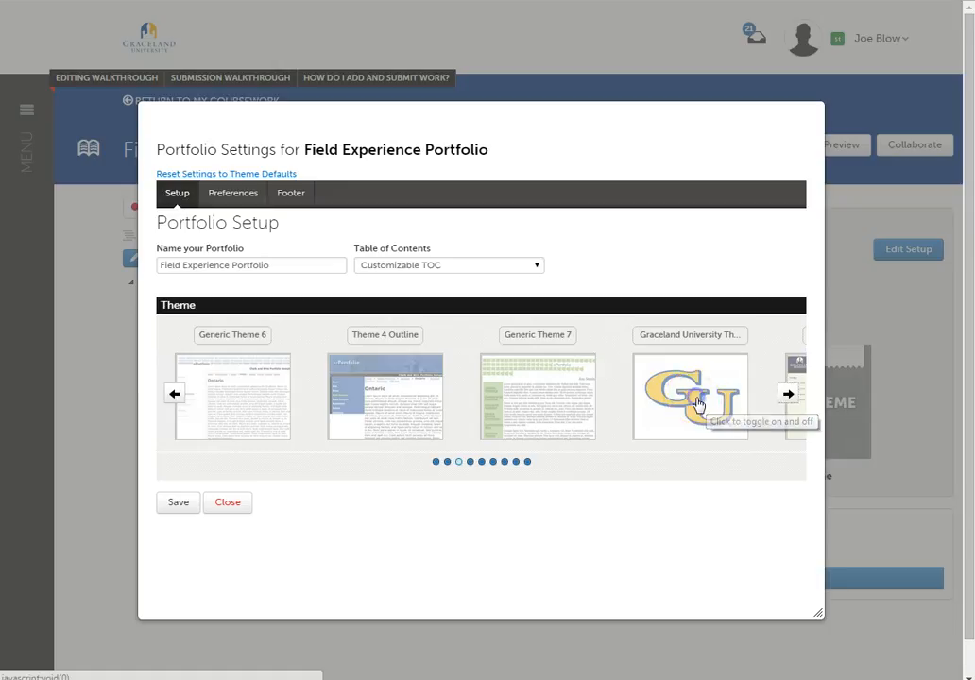
left_click(692, 401)
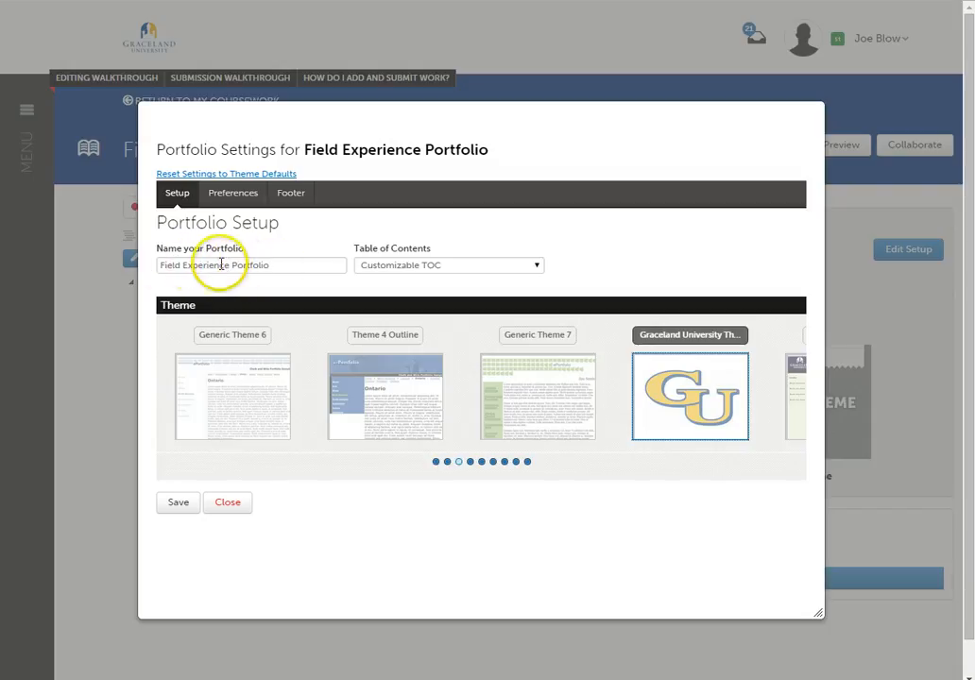
left_click(177, 508)
left_click(233, 506)
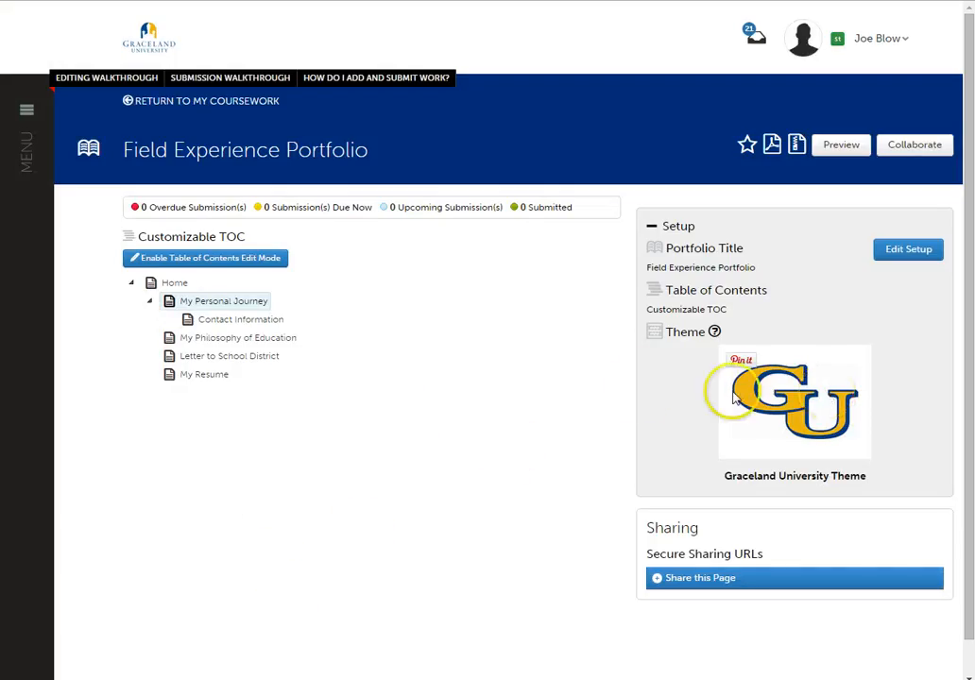
left_click(746, 146)
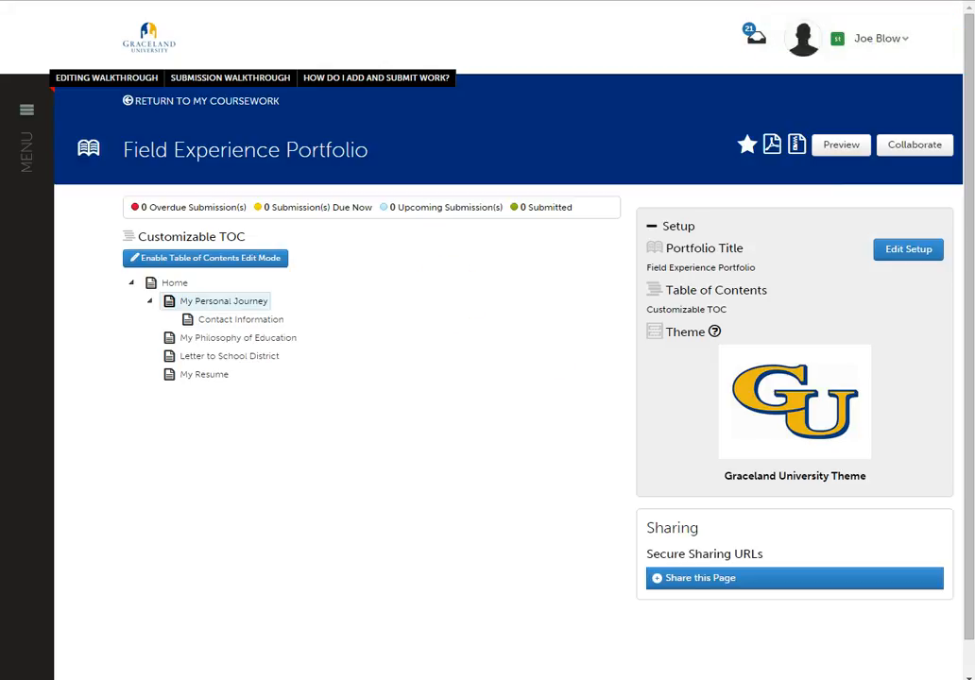
- Go to the Dashboard and open the second Field Experience Portfolio in the recently edited list
left_click(27, 109)
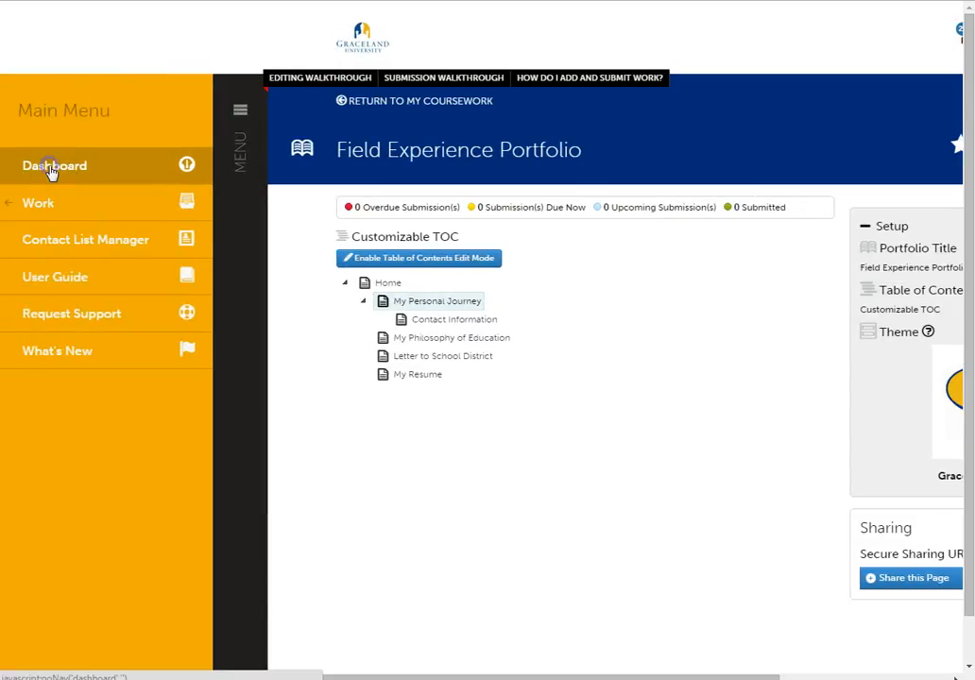
left_click(50, 168)
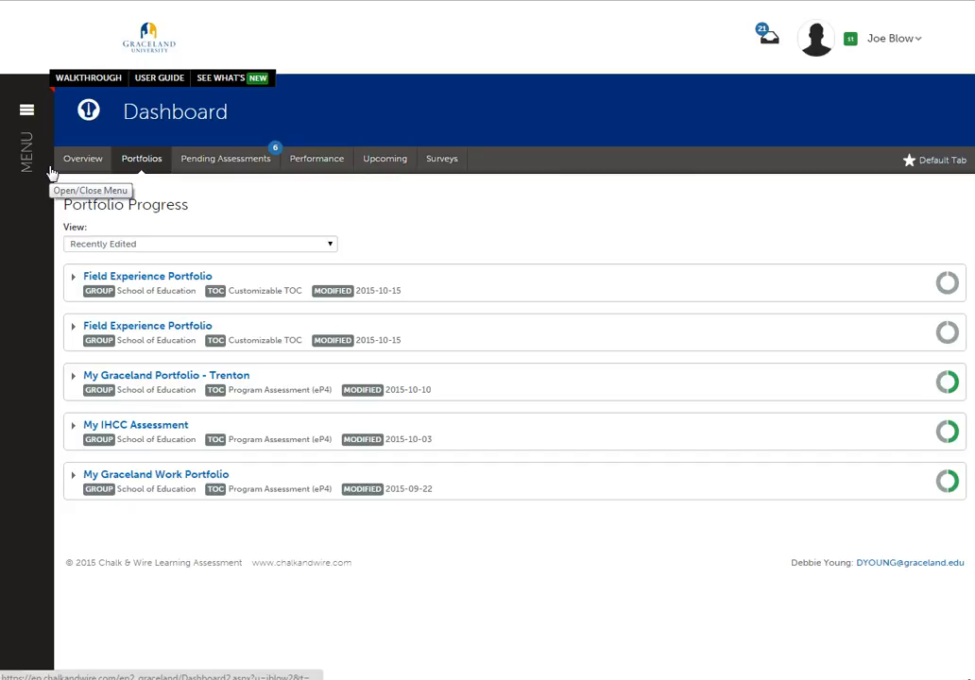
left_click(172, 327)
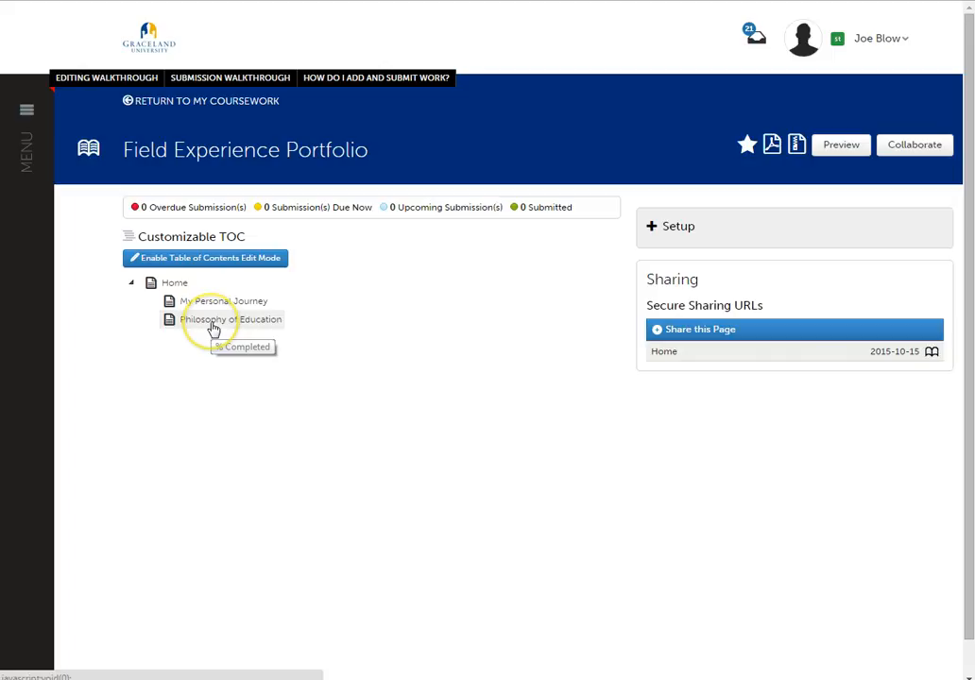
- Preview the portfolio and examine its Home page, including the photo and the quotation
left_click(839, 146)
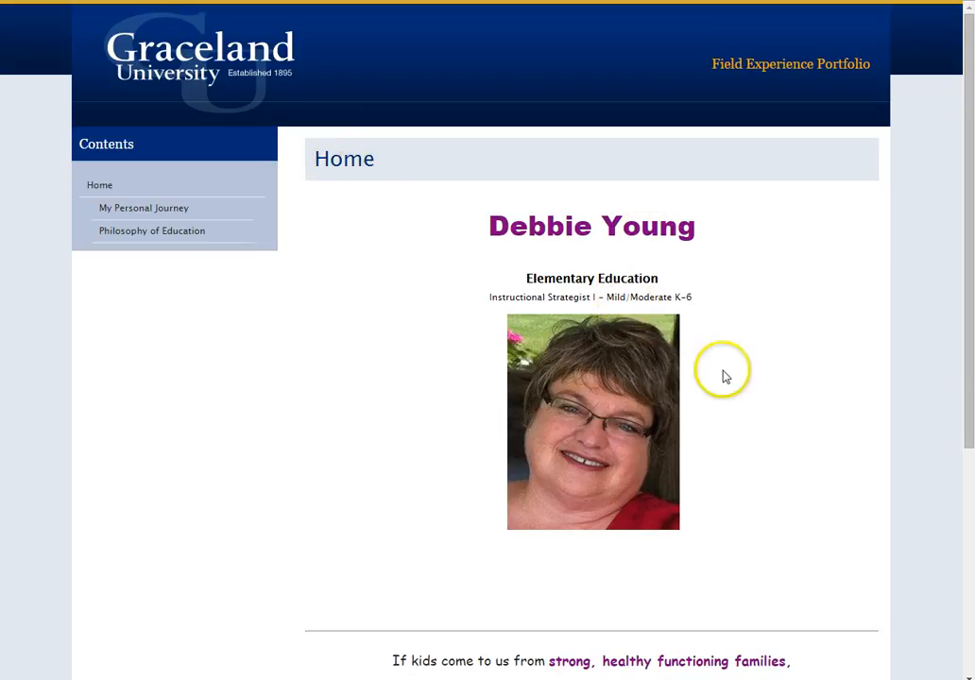
scroll(712, 418, "down", 1)
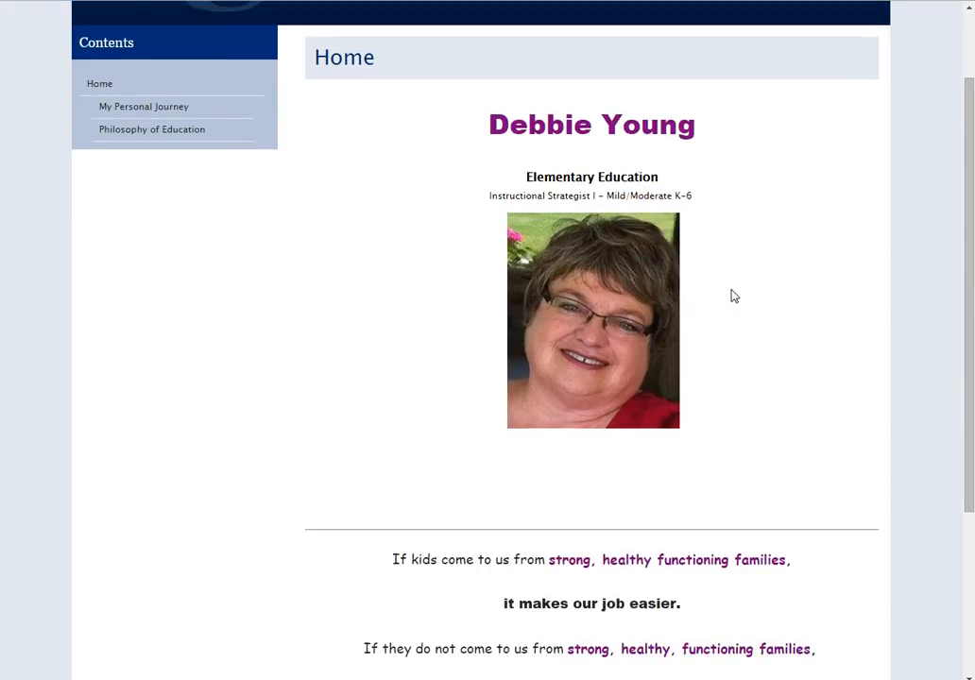
left_click(710, 305)
left_click(706, 334)
left_click(709, 292)
scroll(733, 387, "down", 2)
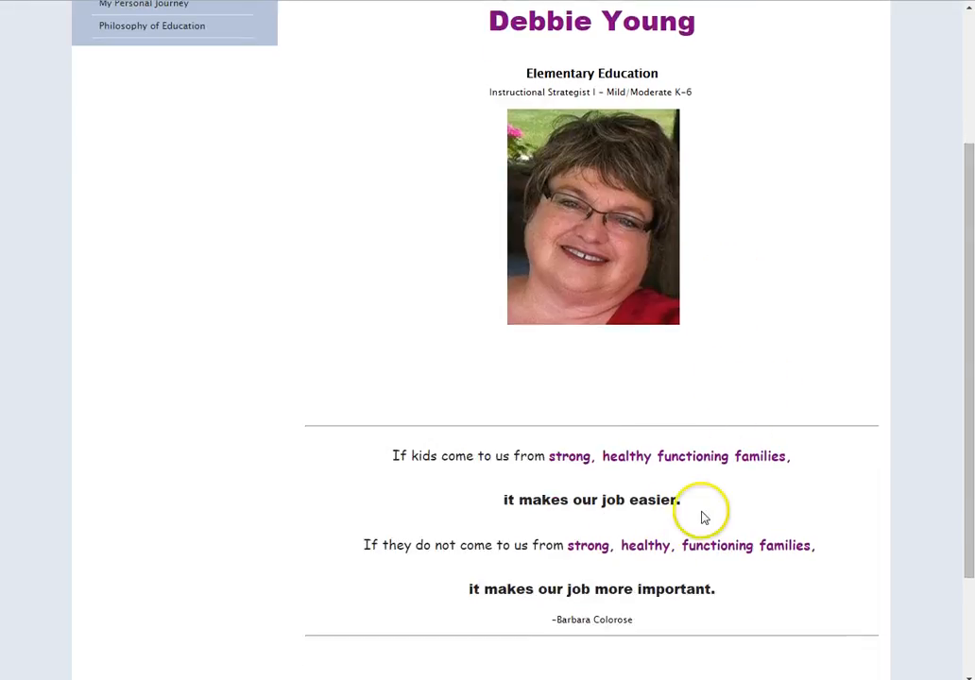
scroll(761, 363, "up", 4)
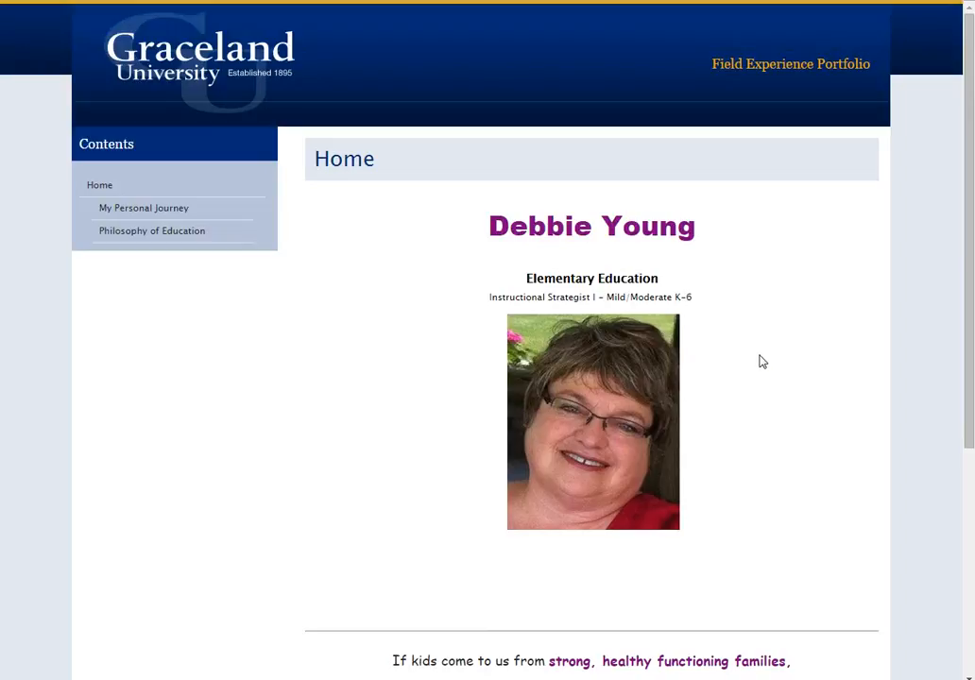
- View the My Personal Journey and Philosophy of Education pages in the preview, and close the preview
left_click(155, 211)
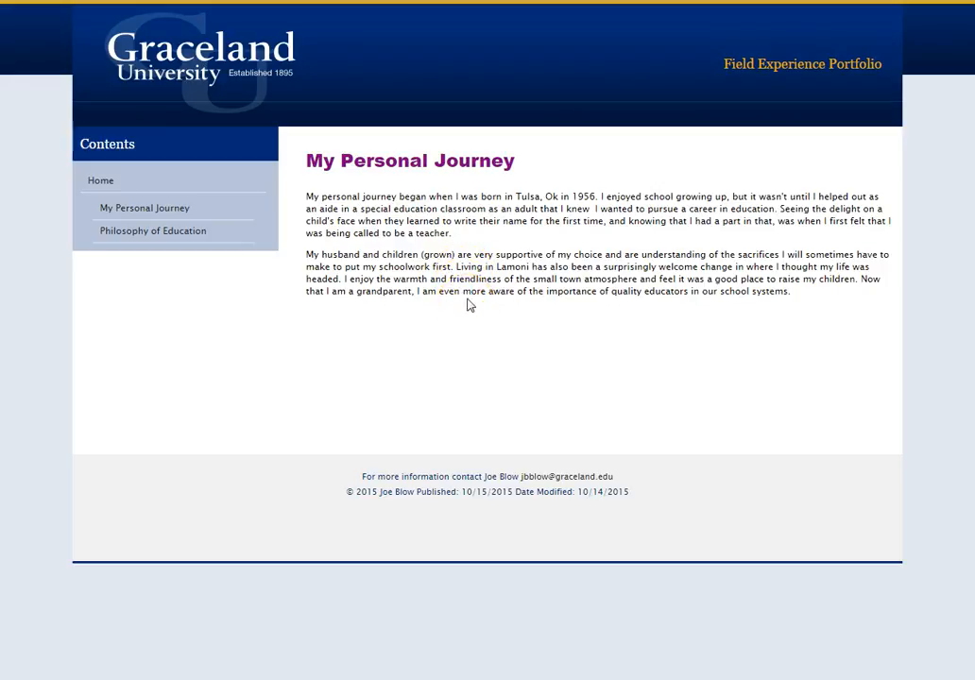
left_click(187, 233)
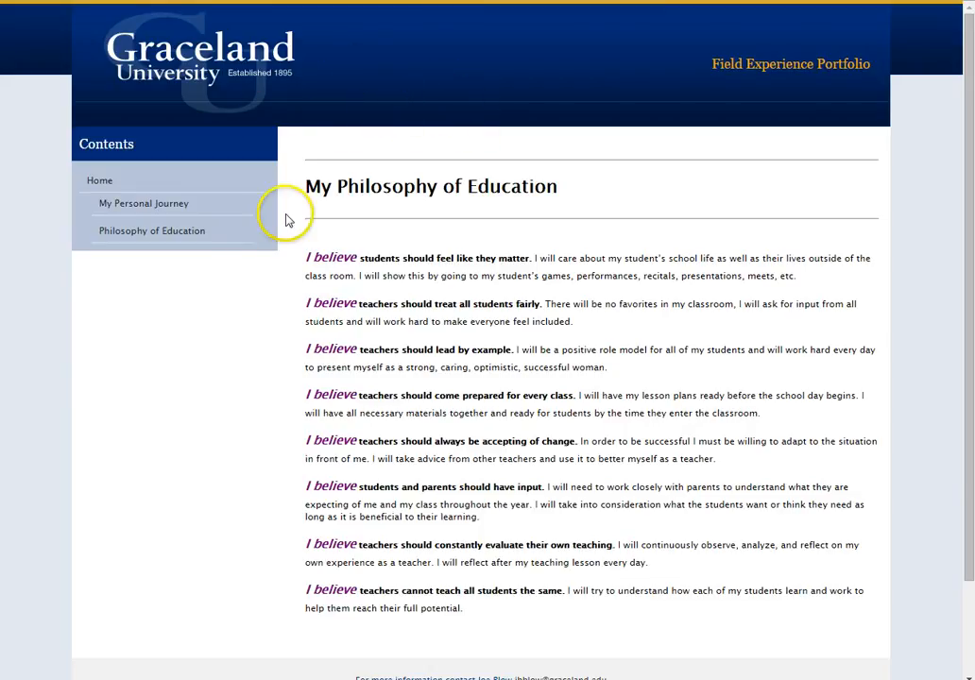
mouse_move(170, 239)
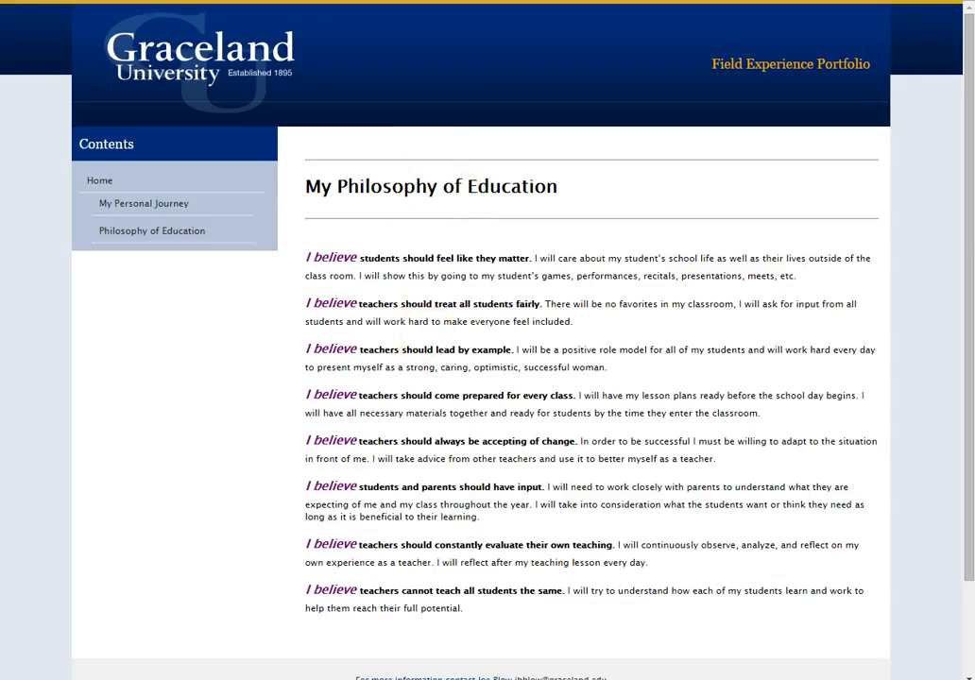
key("ctrl+w")
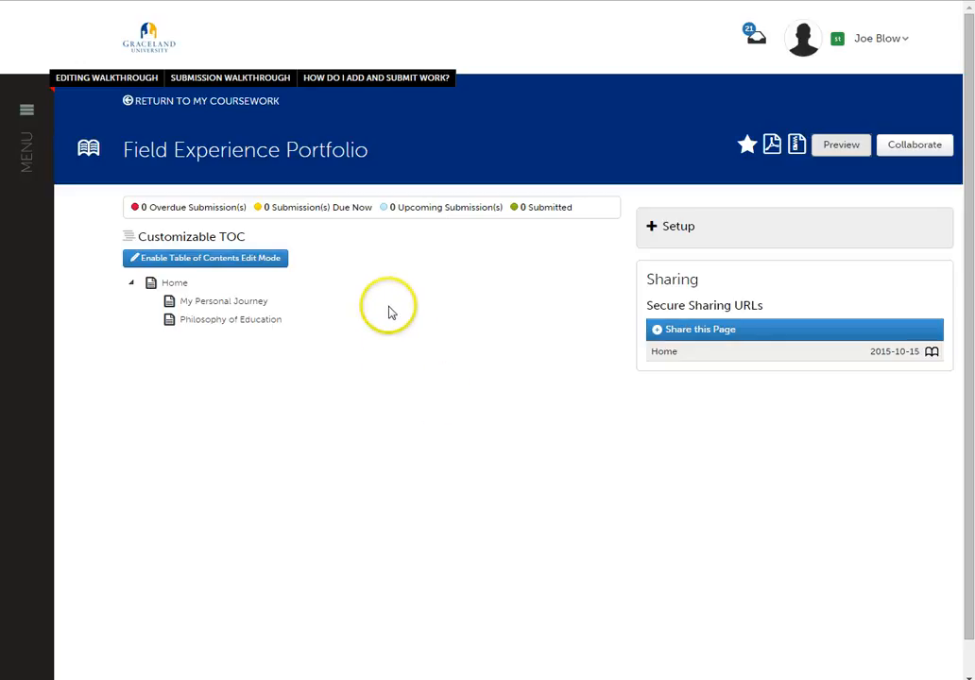
- Add a page named "Resume" under Home and finish editing the table of contents
left_click(238, 260)
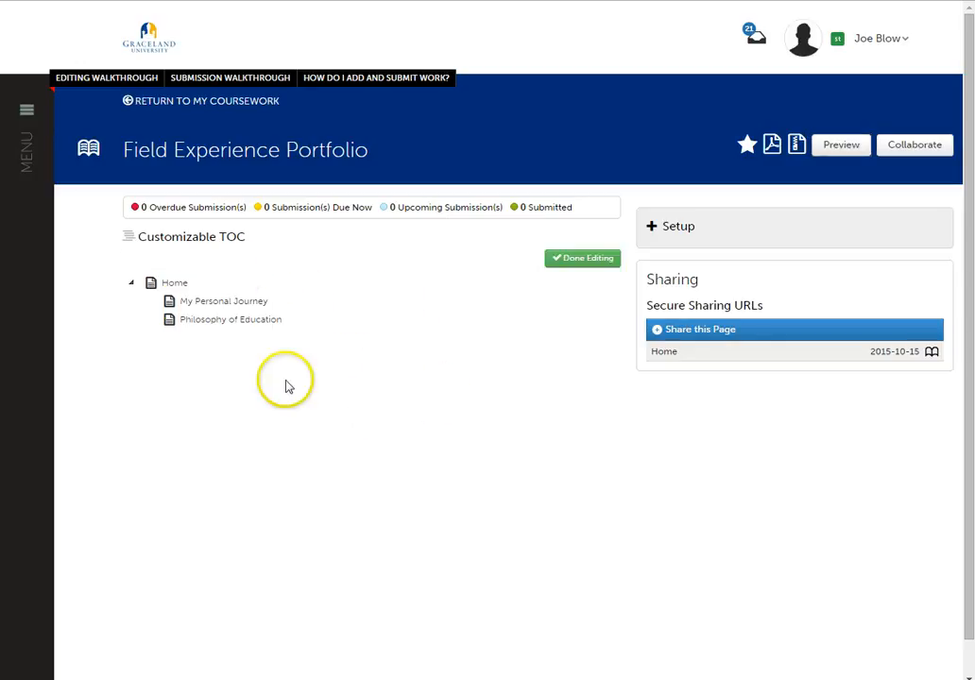
left_click(182, 285)
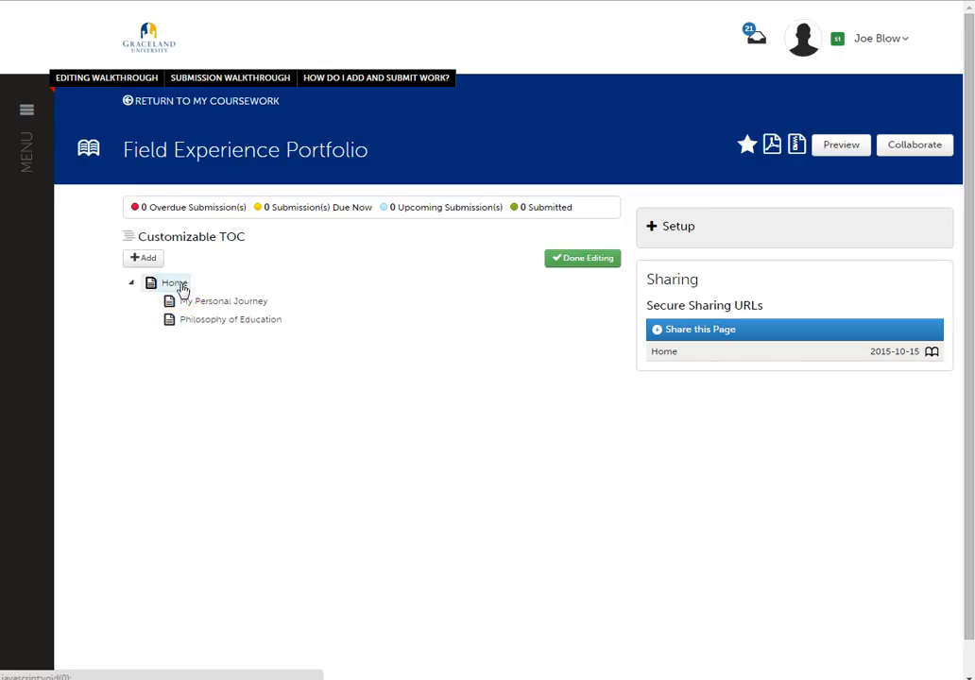
left_click(144, 258)
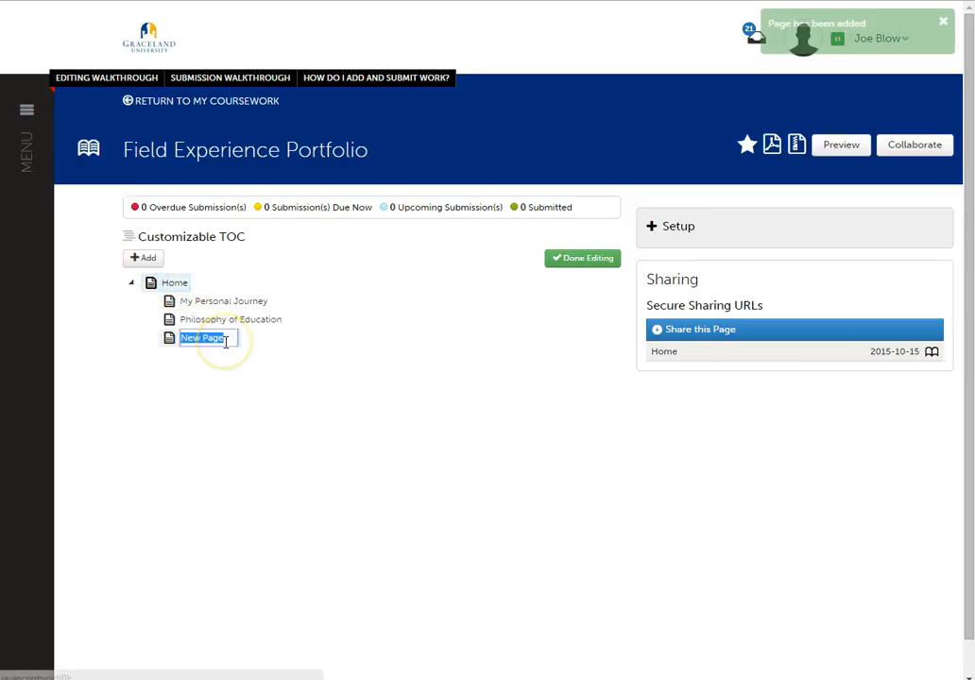
type("Resume")
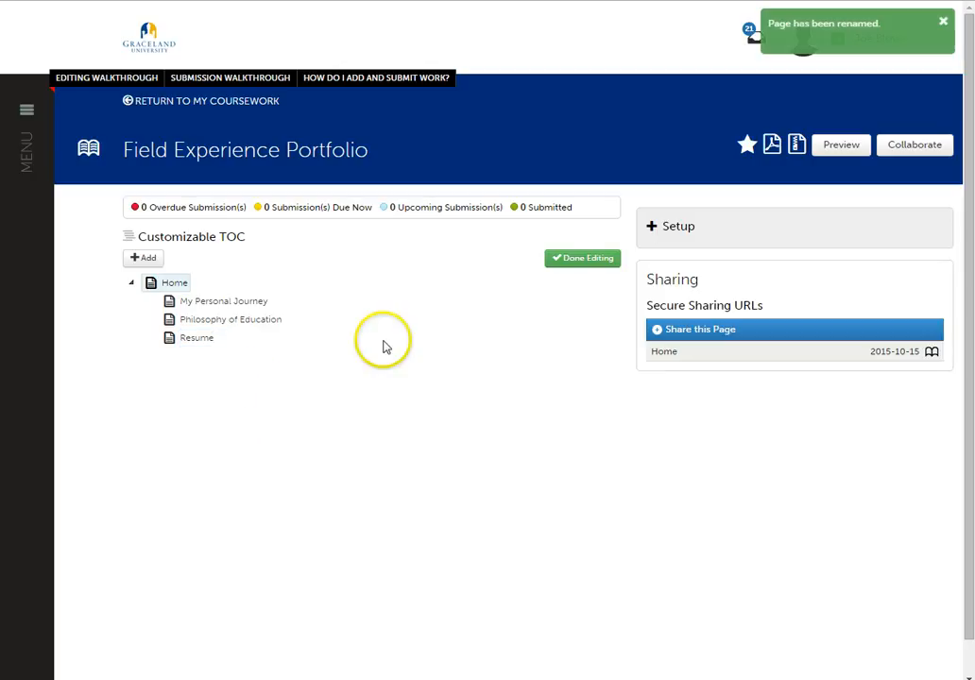
left_click(582, 259)
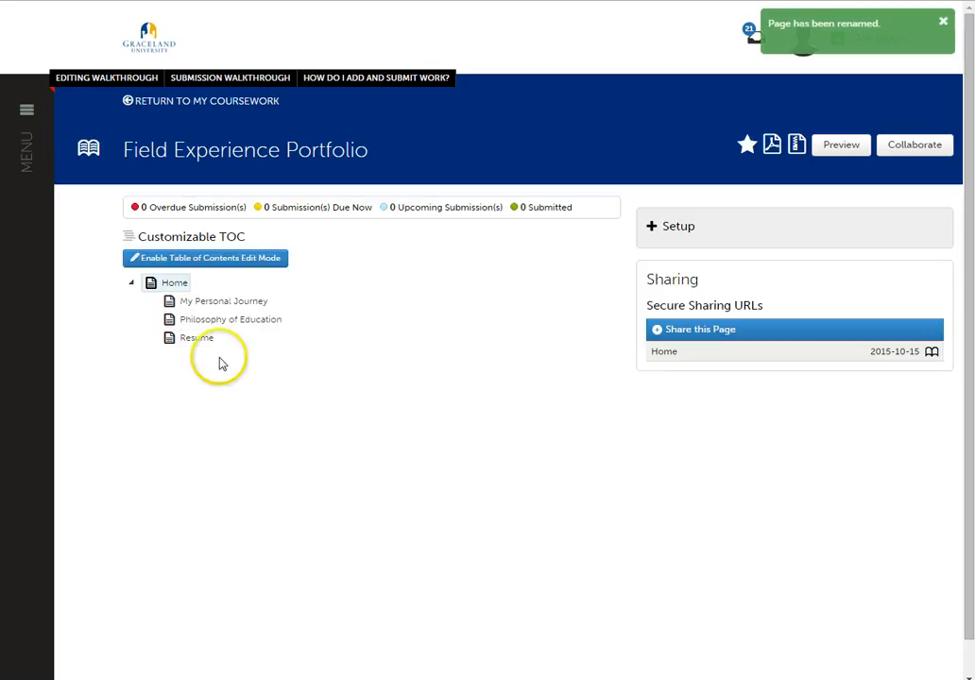
- Open the Resume page and start a new text block on it
left_click(198, 338)
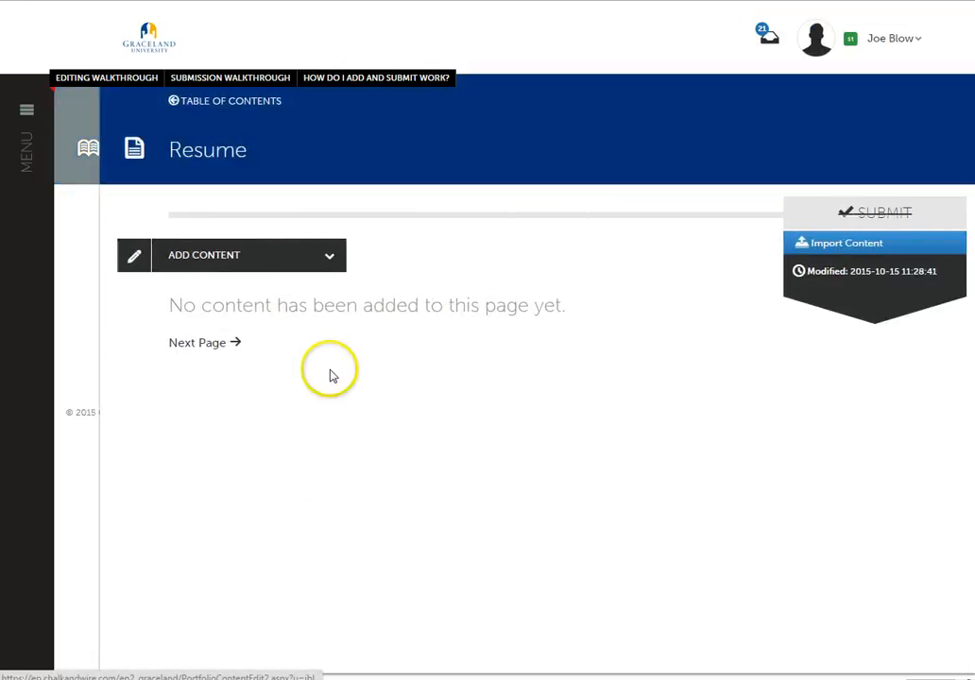
left_click(330, 256)
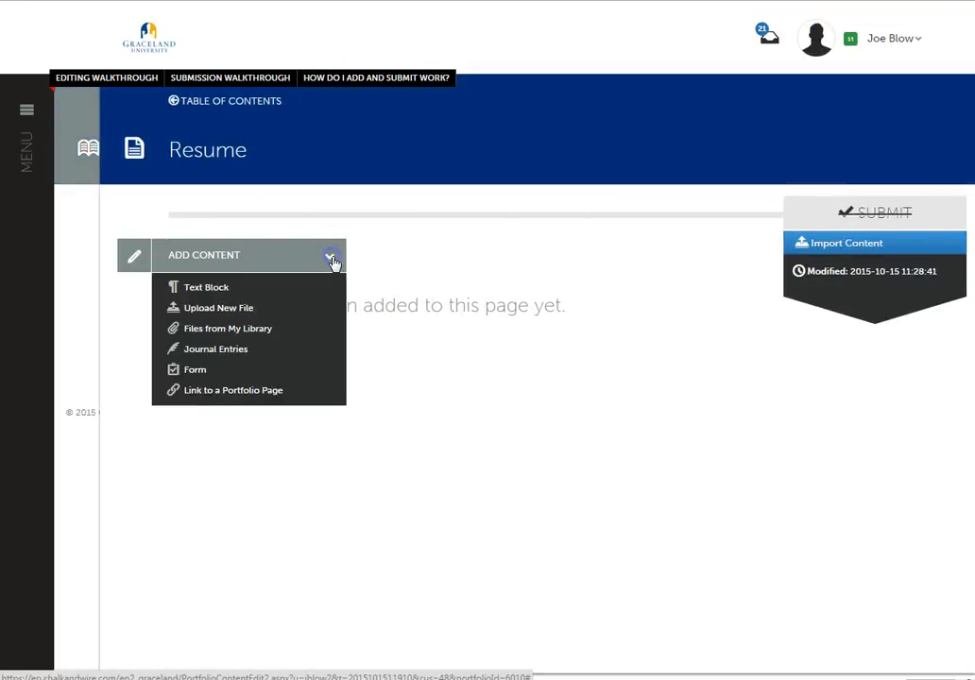
left_click(226, 297)
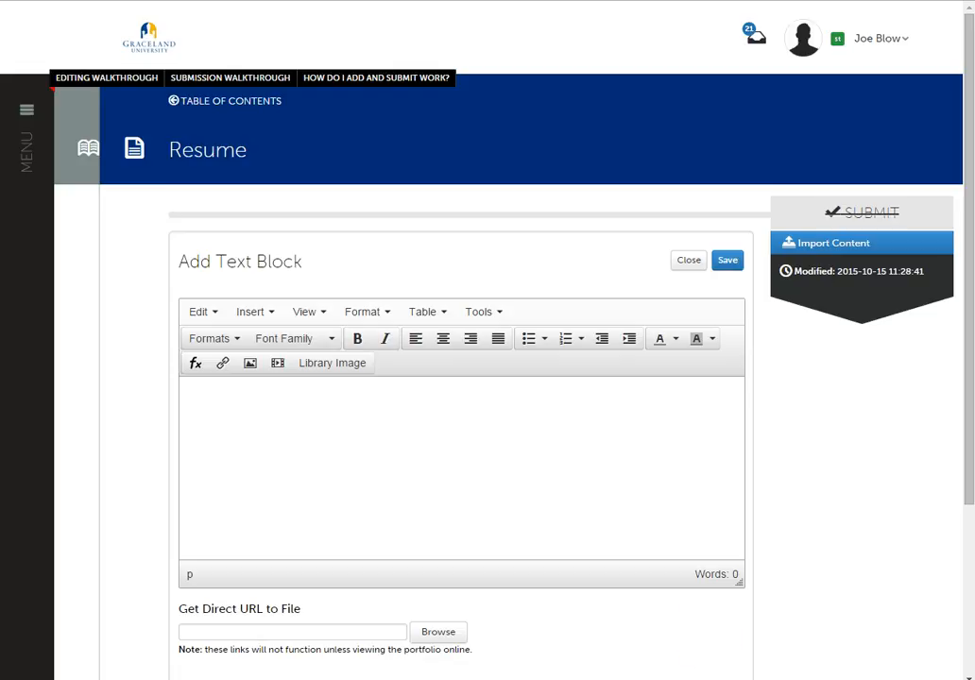
- Switch to the Word document Resume Example 15_16 and copy its content from the Name heading through Extra-Curricular Activities
mouse_move(257, 679)
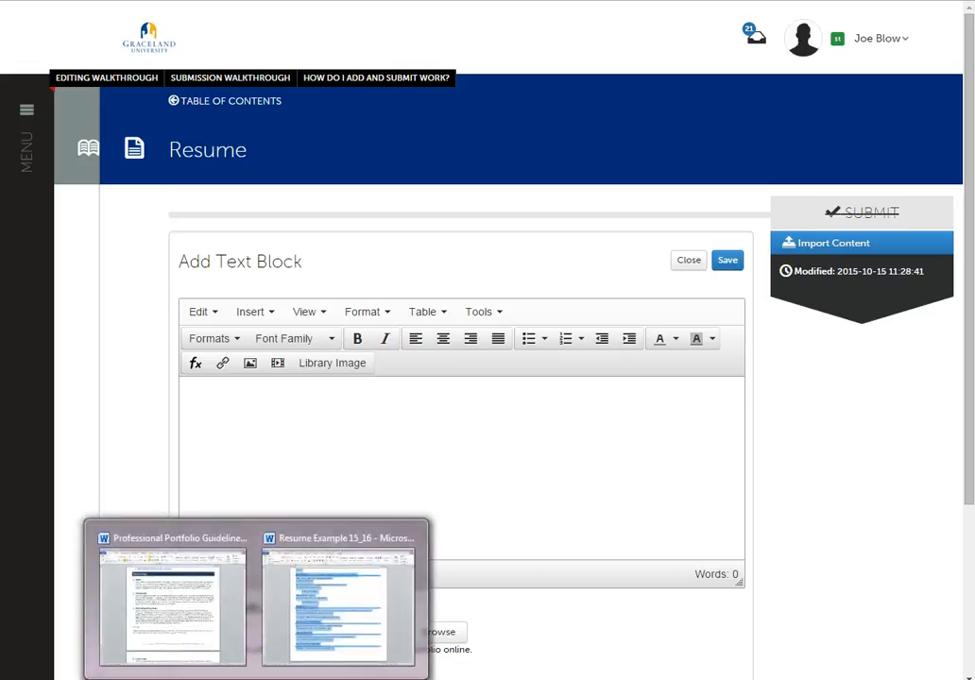
left_click(294, 615)
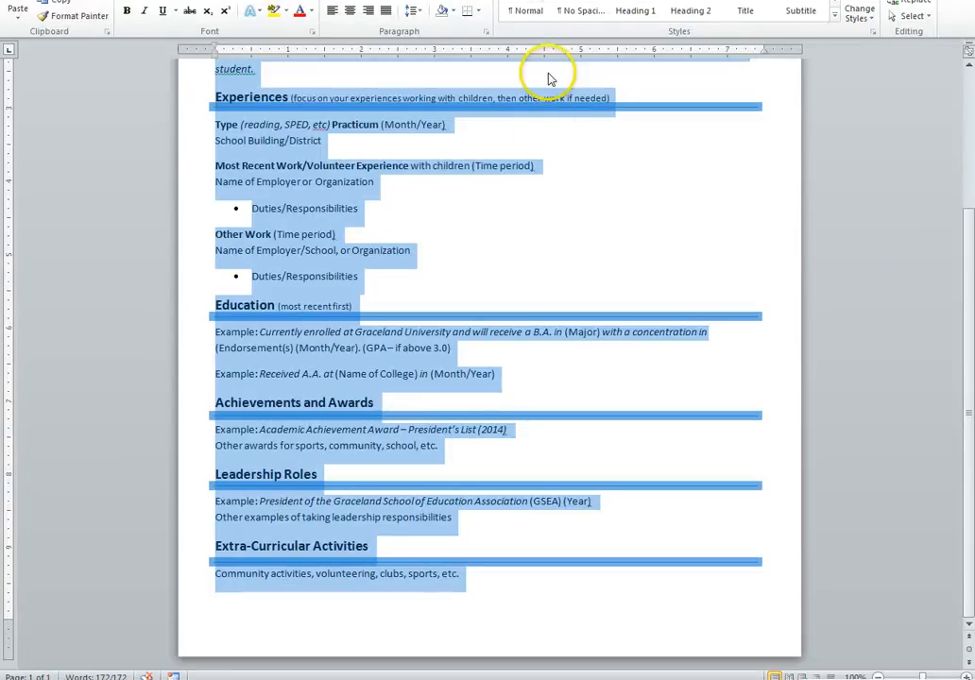
left_click(845, 305)
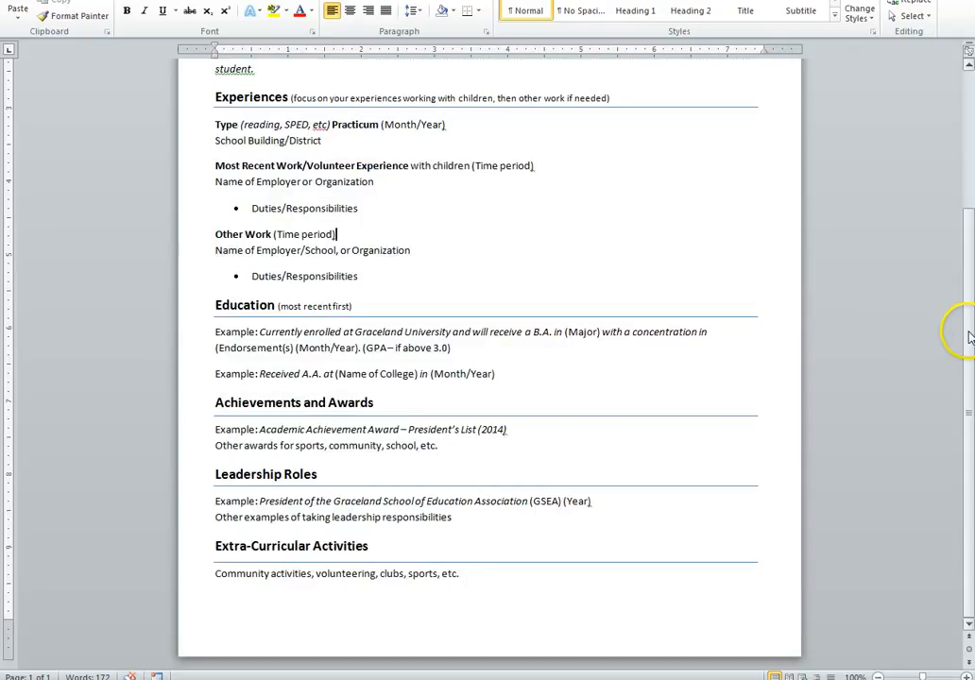
left_click_drag(969, 333, 968, 224)
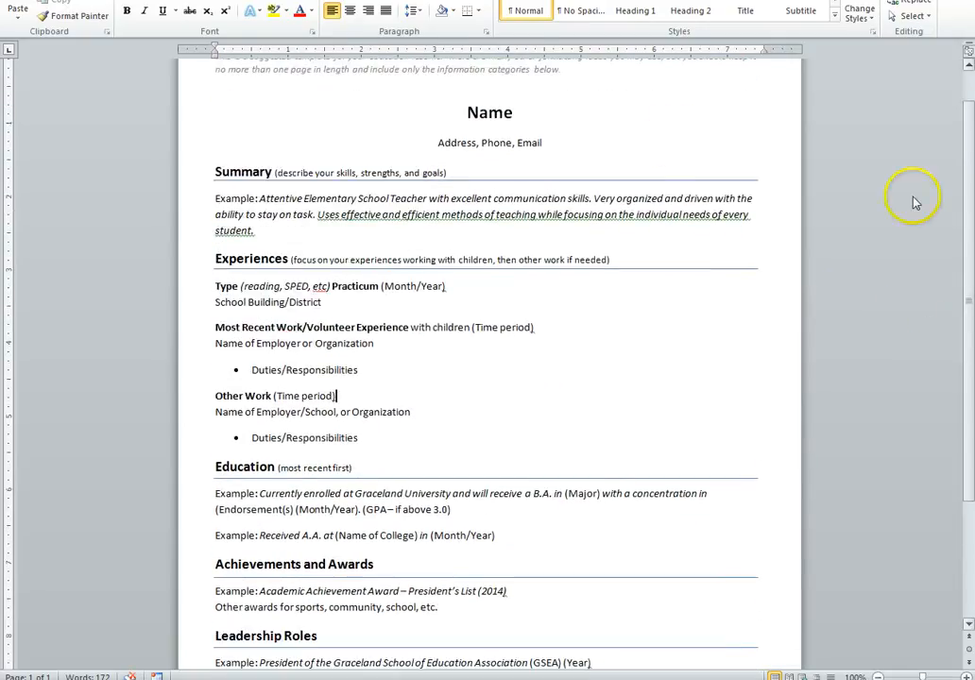
left_click_drag(461, 111, 597, 632)
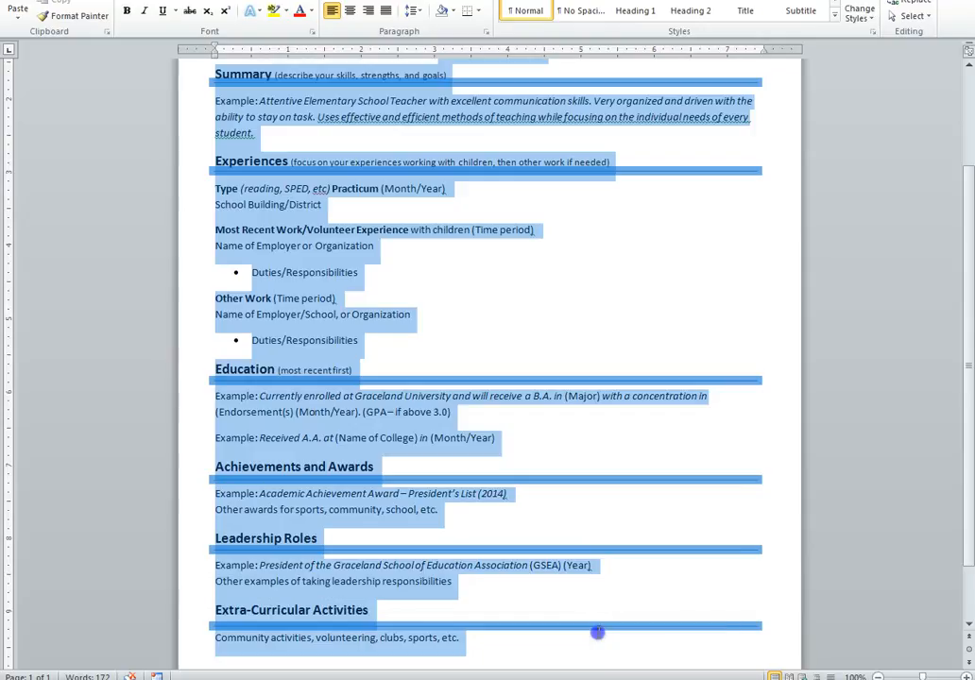
right_click(414, 100)
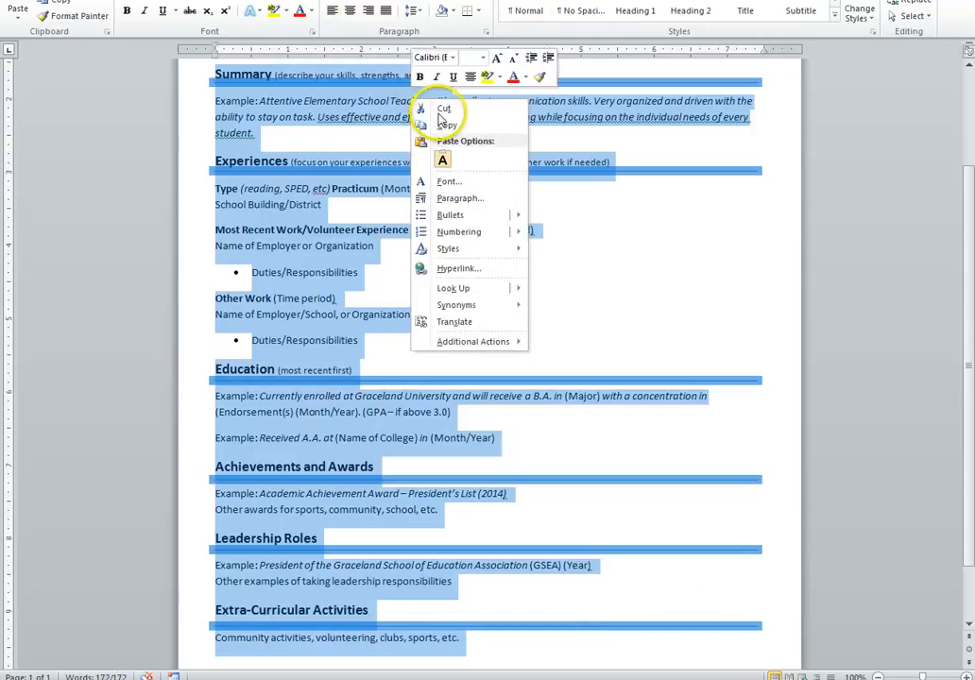
left_click(447, 125)
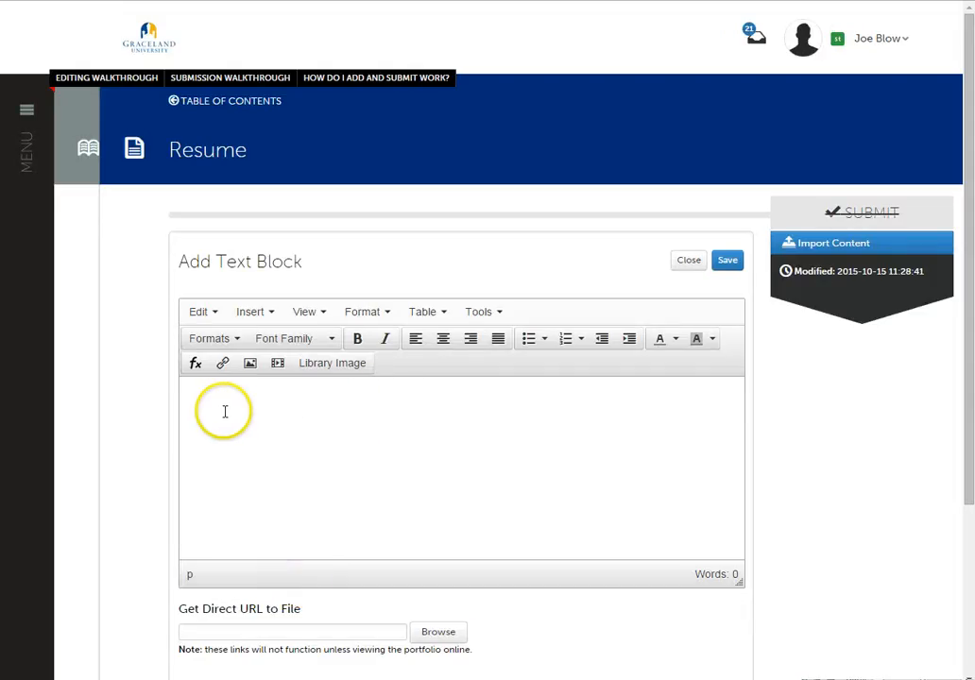
- Paste the copied resume content into the new text block and look through it from the Name heading to Extra-Curricular Activities
left_click(202, 395)
right_click(202, 395)
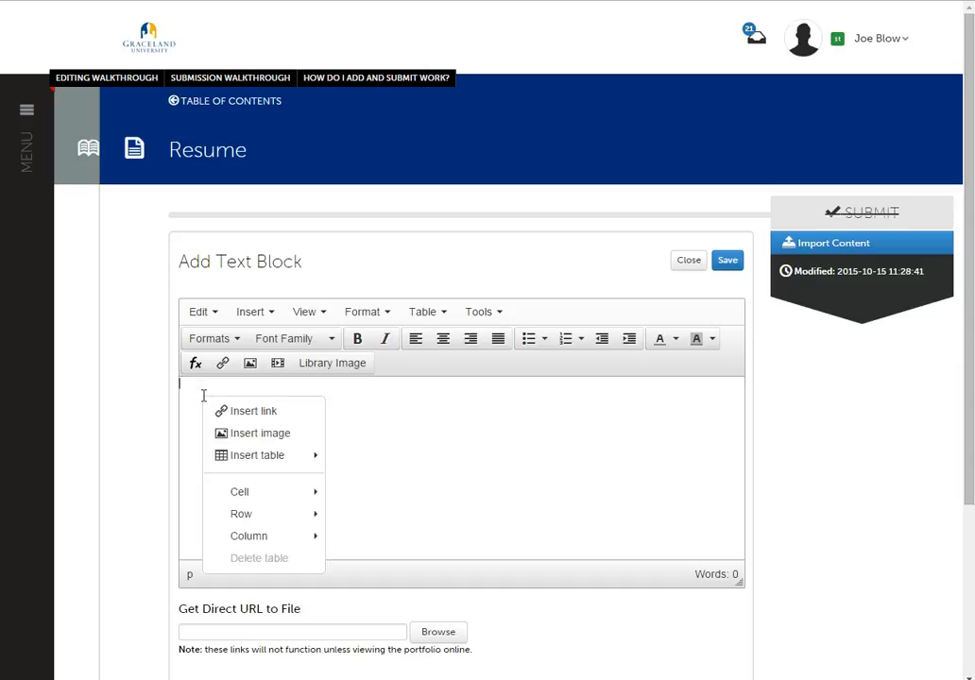
right_click(381, 455)
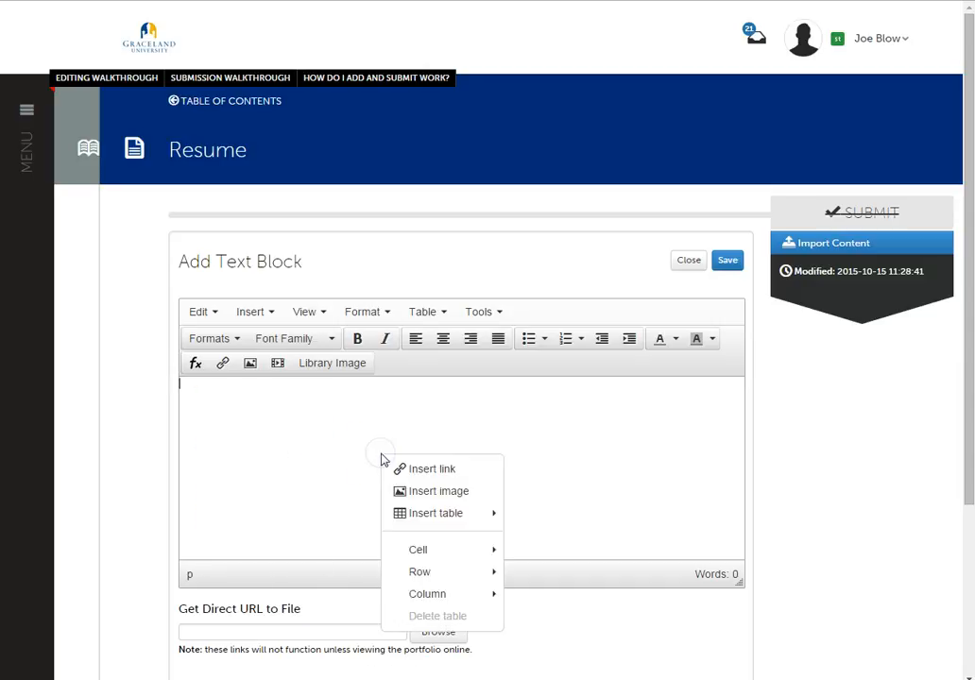
left_click(198, 389)
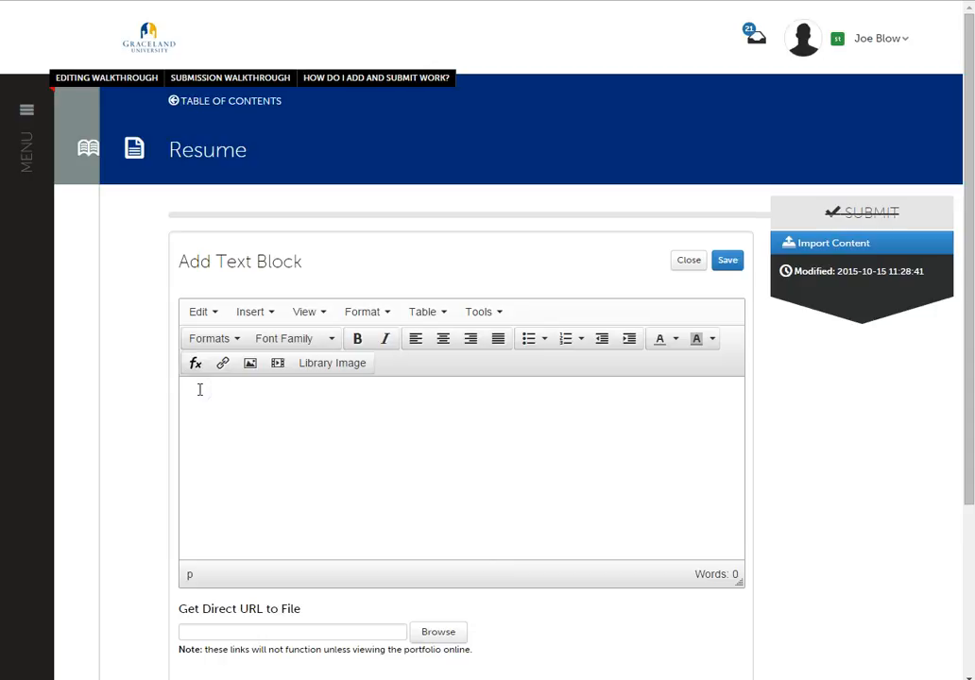
key("ctrl+v")
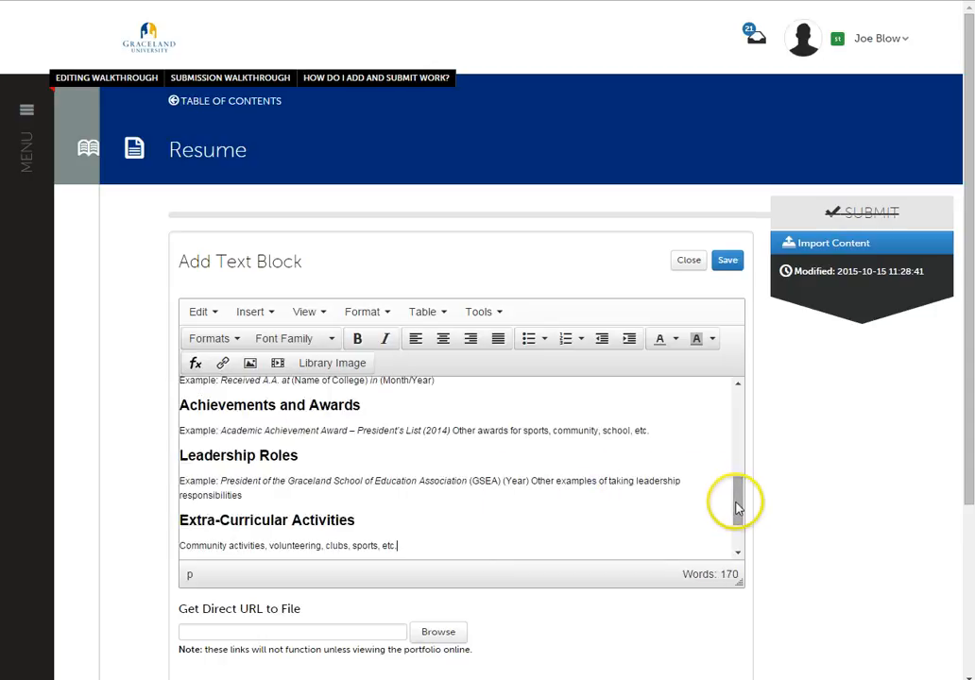
left_click_drag(737, 509, 736, 393)
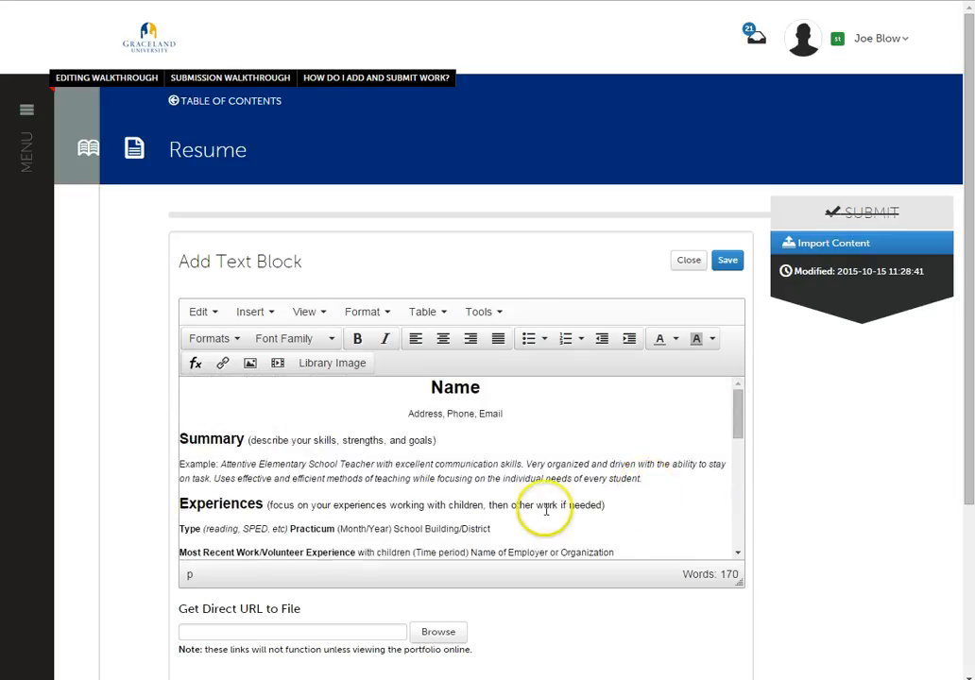
scroll(436, 431, "down", 5)
scroll(437, 432, "down", 5)
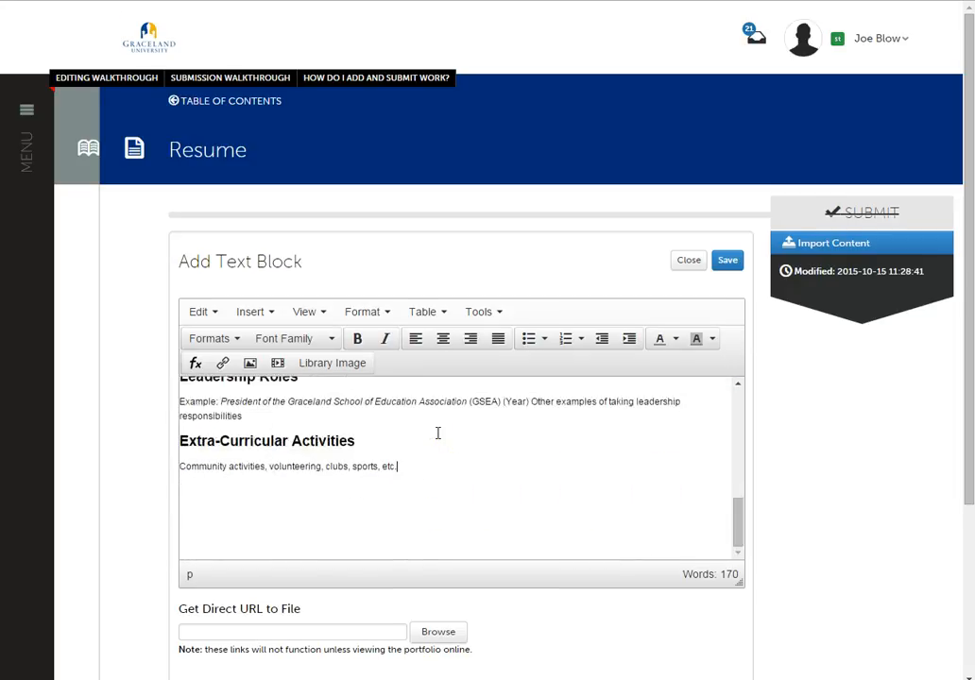
scroll(392, 483, "up", 10)
scroll(423, 481, "up", 3)
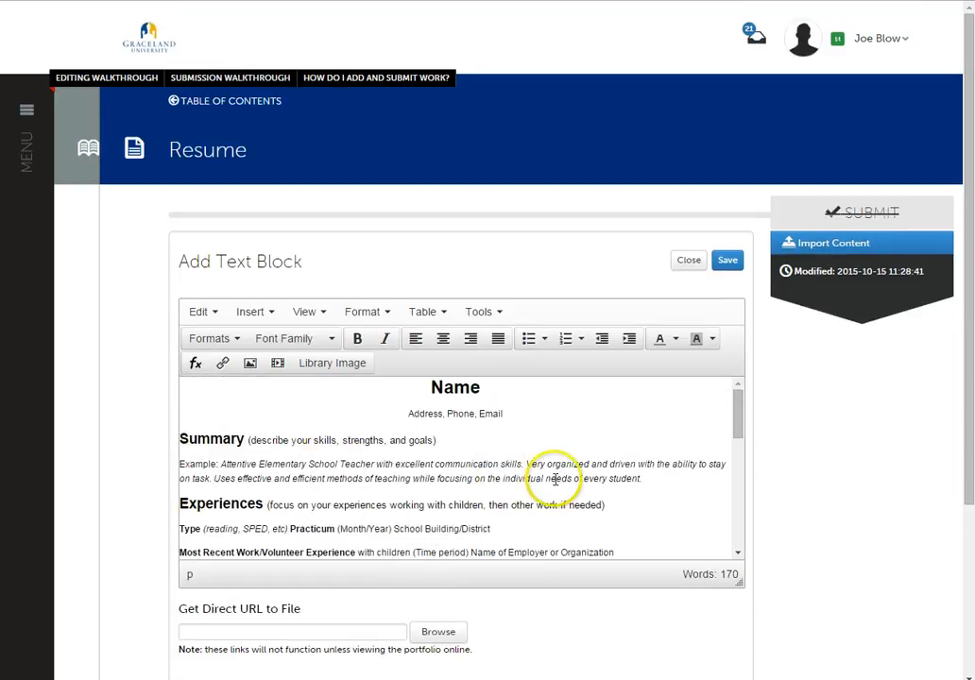
- Switch the text block editor to full-screen view
left_click(324, 315)
left_click(345, 444)
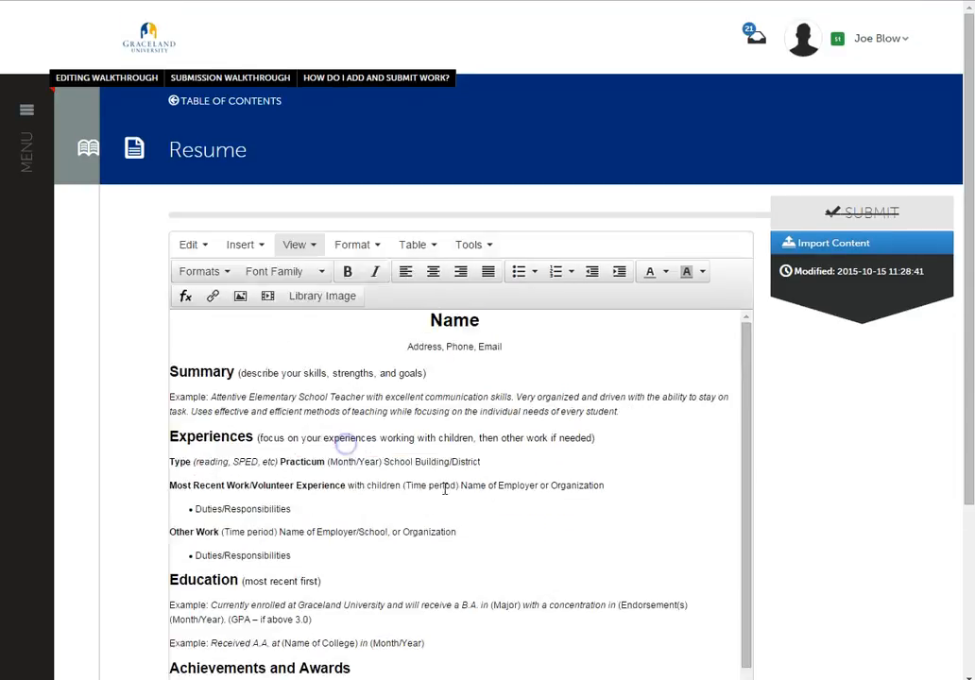
left_click(621, 518)
scroll(621, 517, "down", 5)
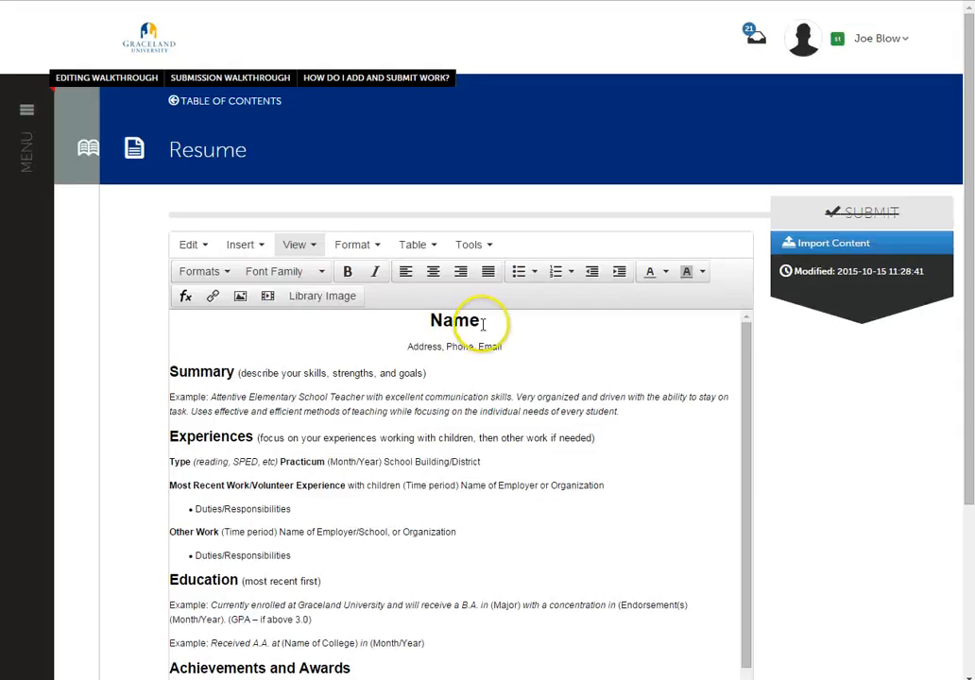
- Change the text color of the Name heading to purple
double_click(436, 320)
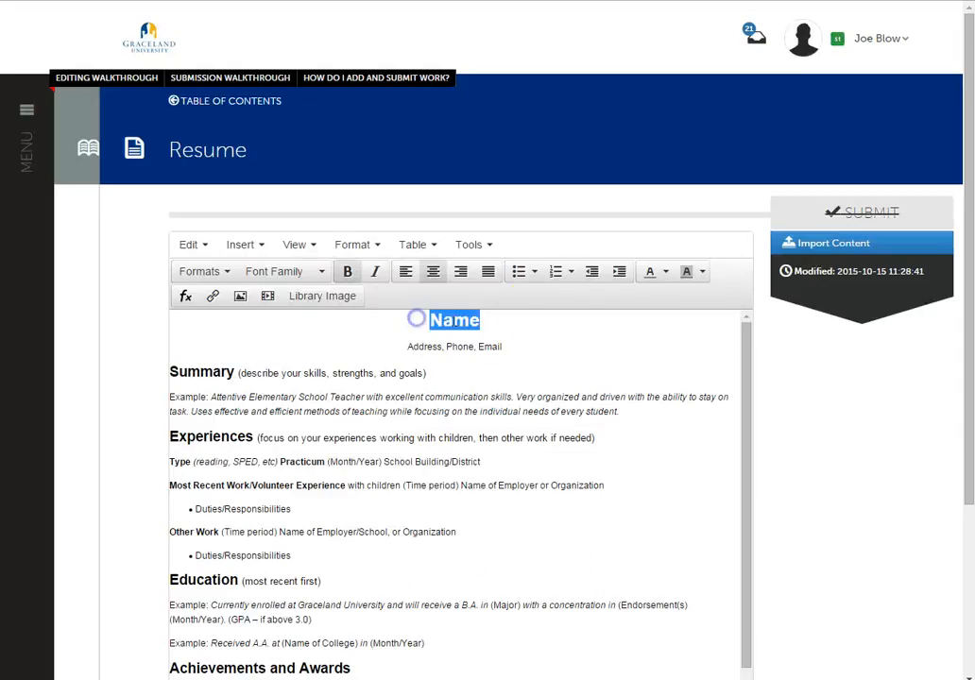
left_click(666, 274)
left_click(672, 336)
left_click(437, 458)
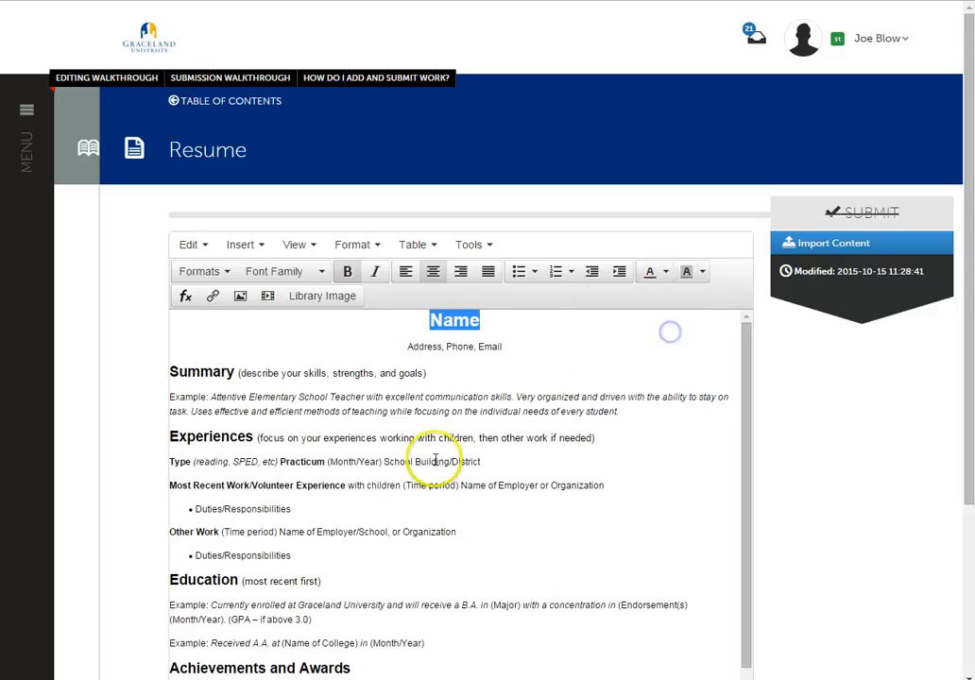
left_click(474, 336)
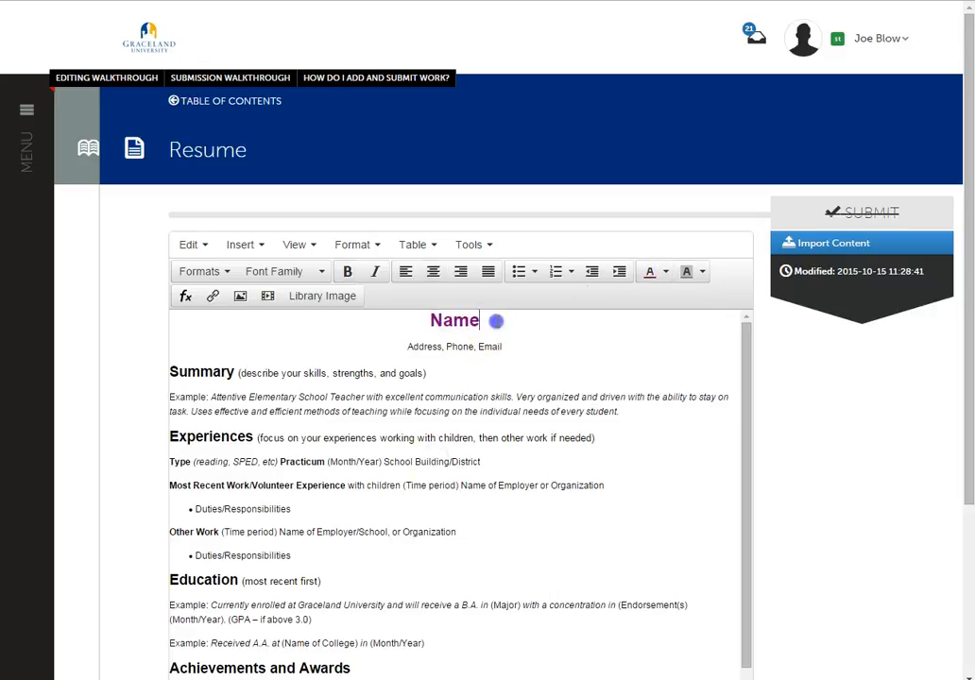
- Set the Name heading's font size to Huge 36px
left_click_drag(496, 322, 420, 321)
left_click(227, 273)
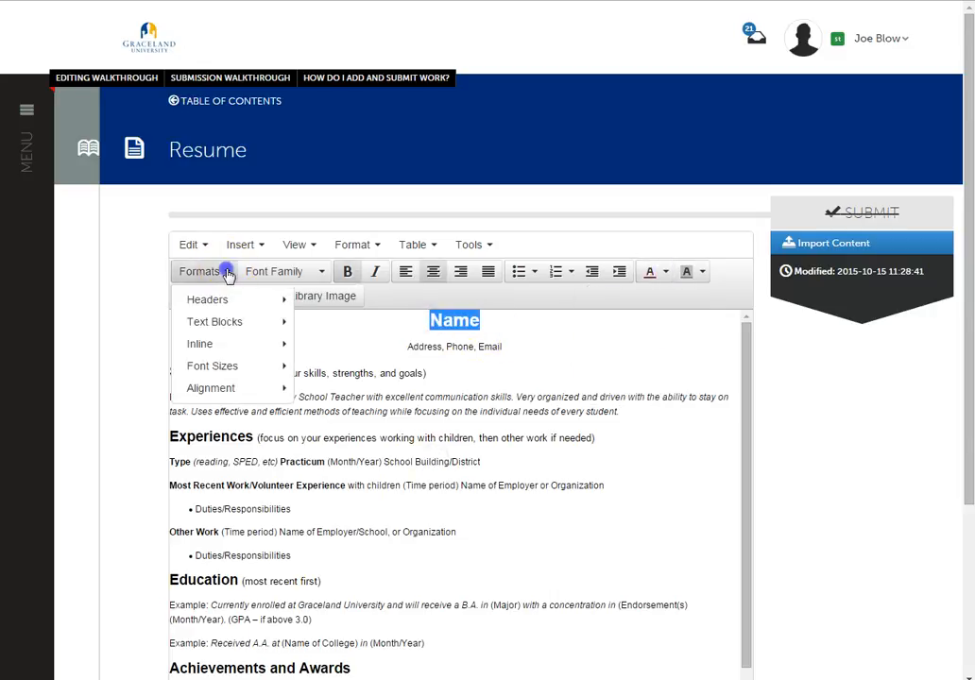
mouse_move(245, 368)
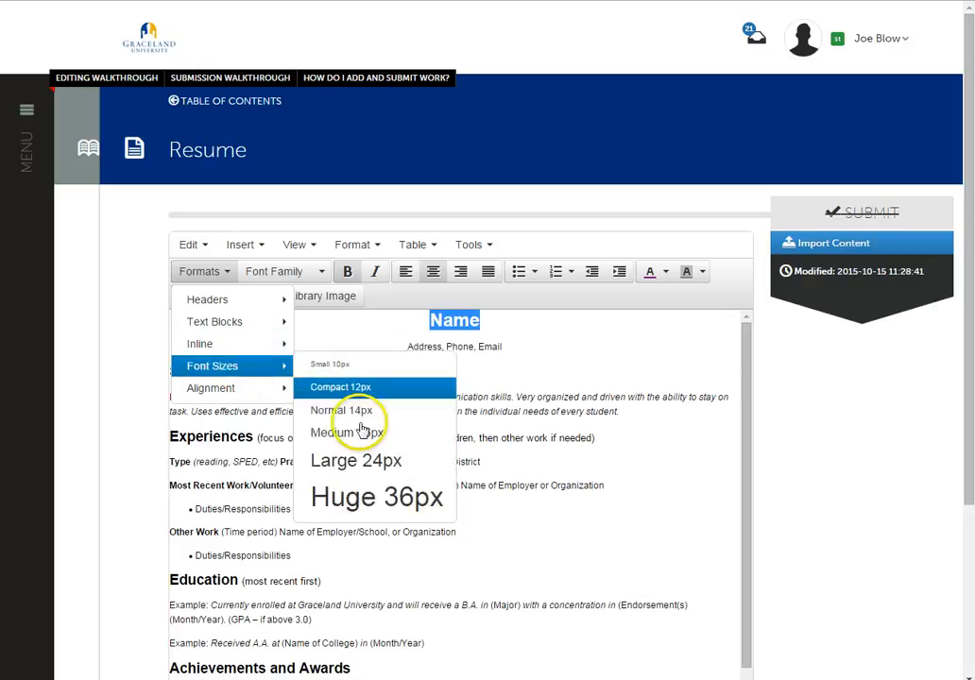
left_click(351, 497)
left_click(474, 466)
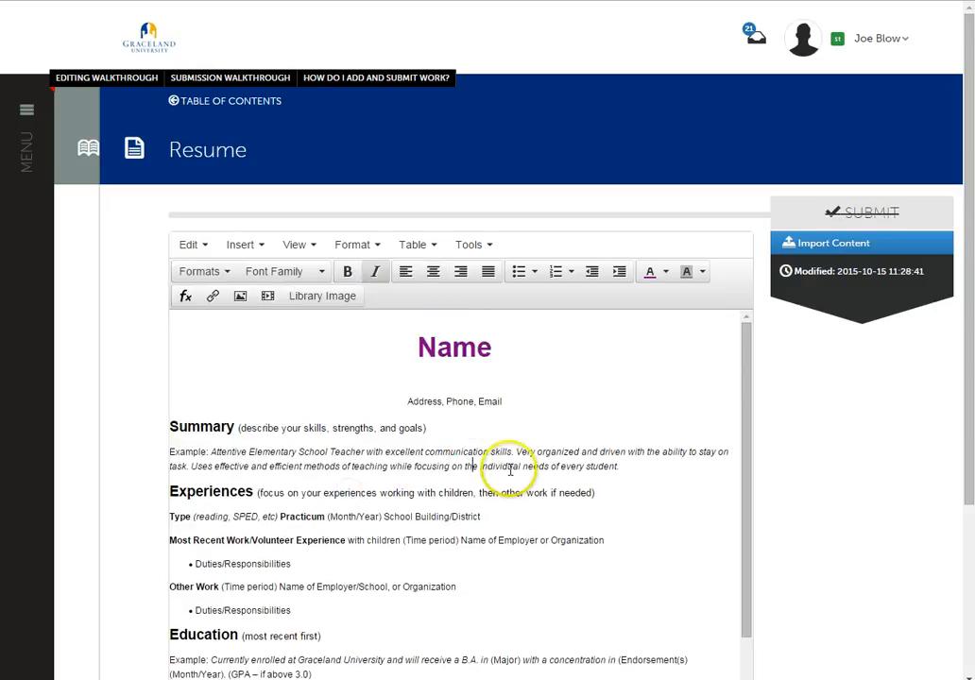
- Add the title "My Resume" on its own line above the Name heading
left_click(321, 273)
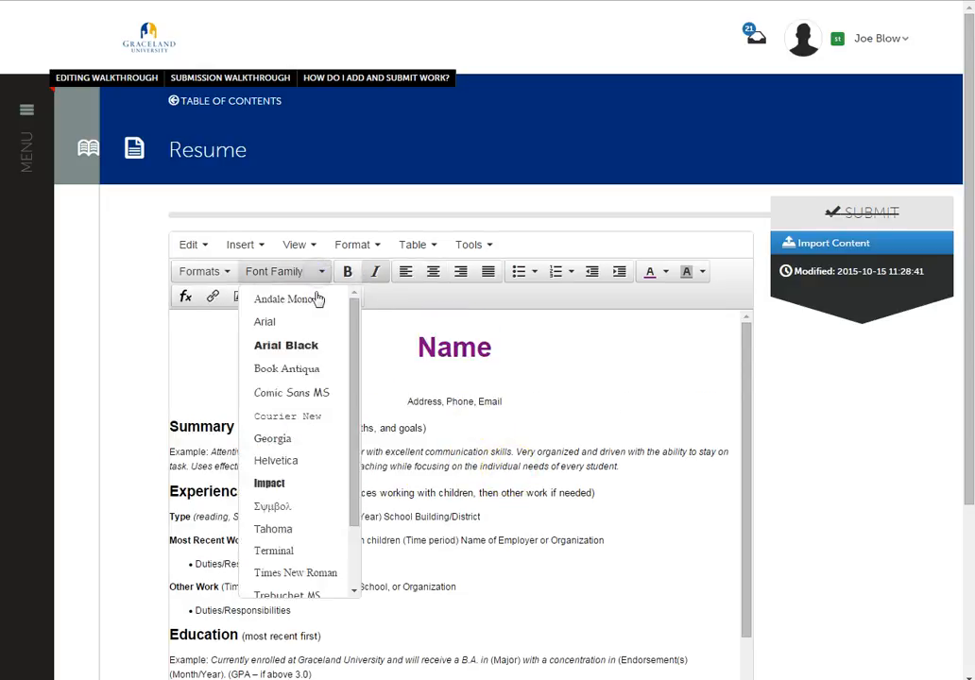
left_click(197, 369)
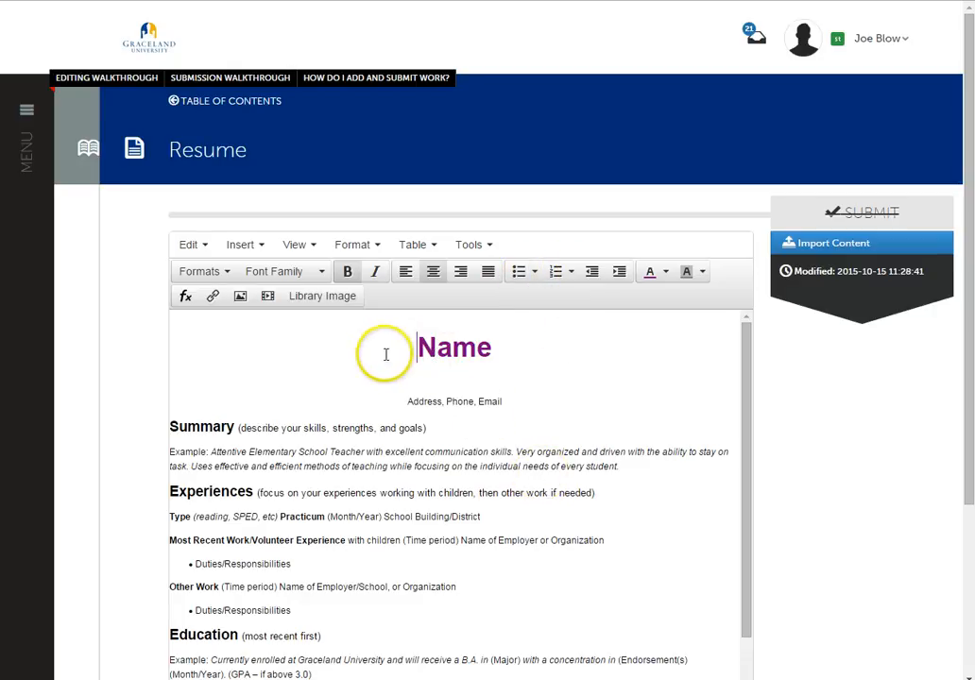
left_click(267, 248)
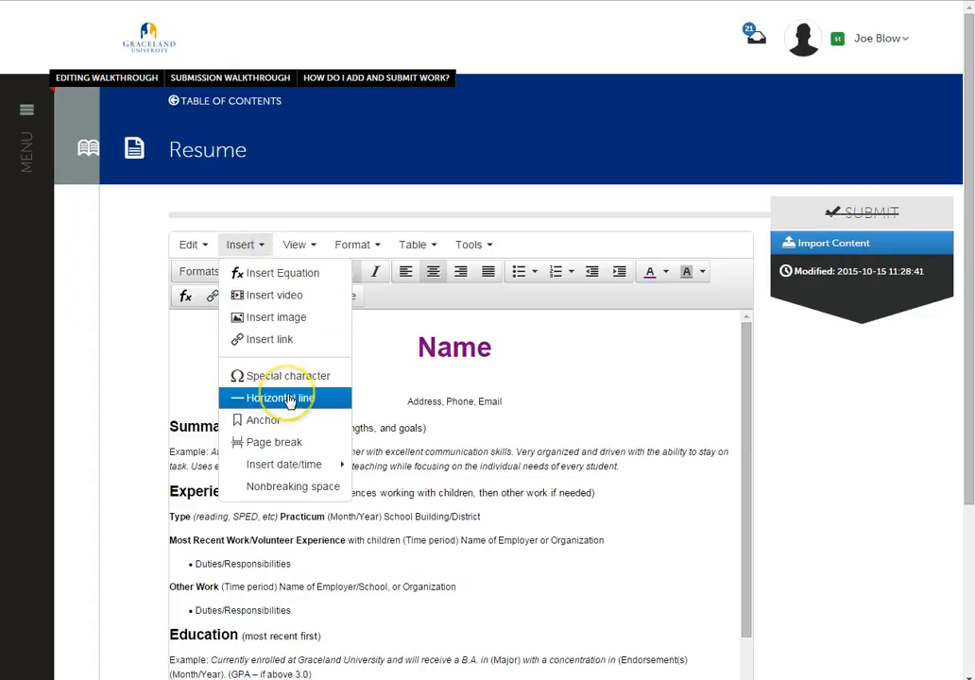
left_click(418, 348)
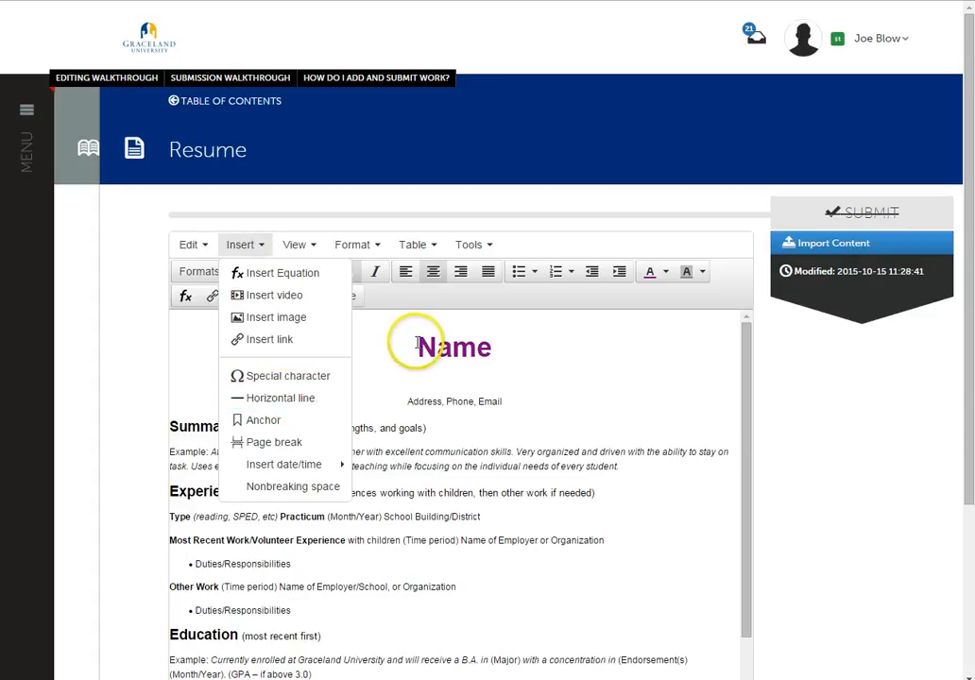
key("Return")
key("Return")
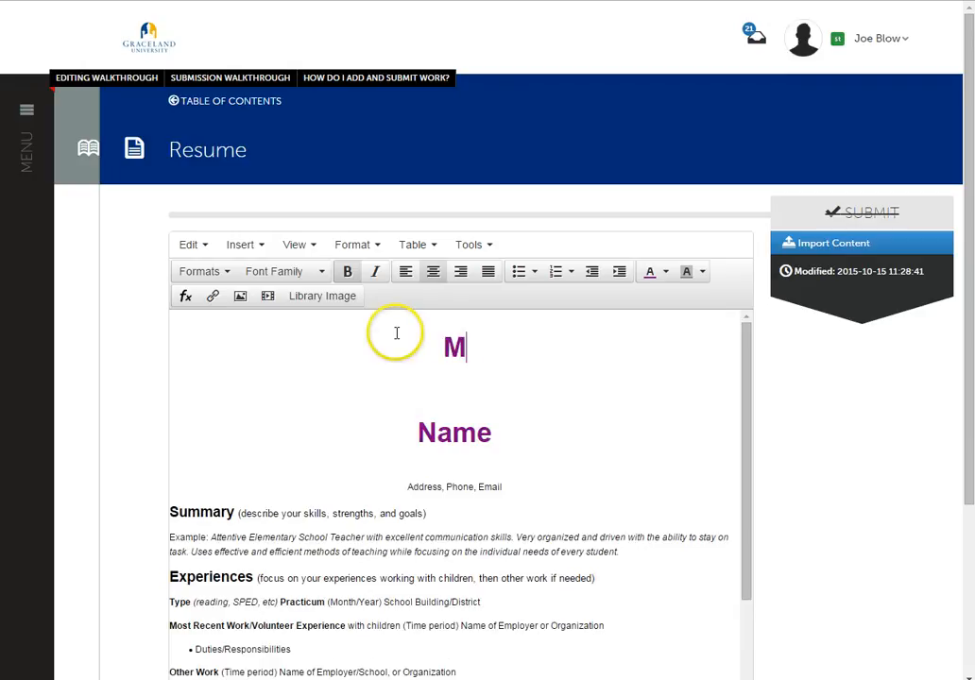
type("My Resume")
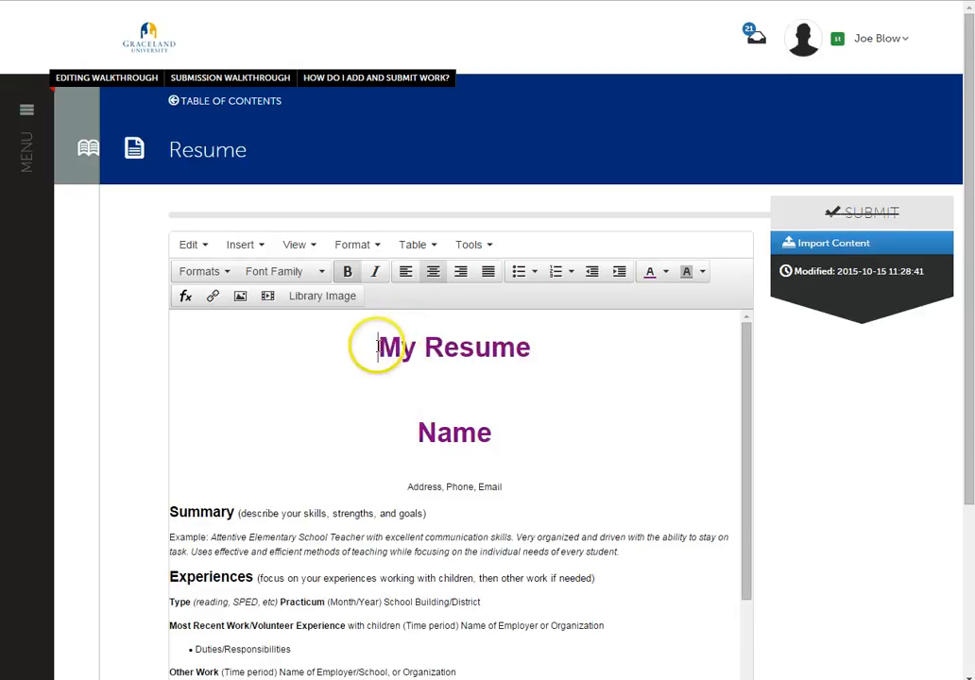
- Insert one horizontal line above and another below the My Resume title
left_click(262, 246)
left_click(261, 396)
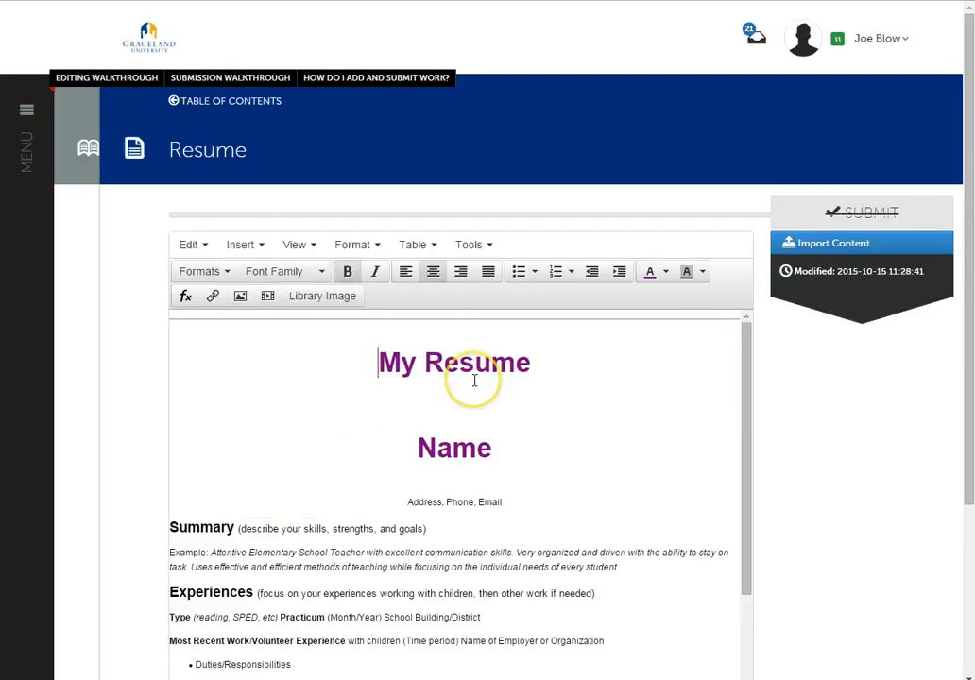
left_click(544, 363)
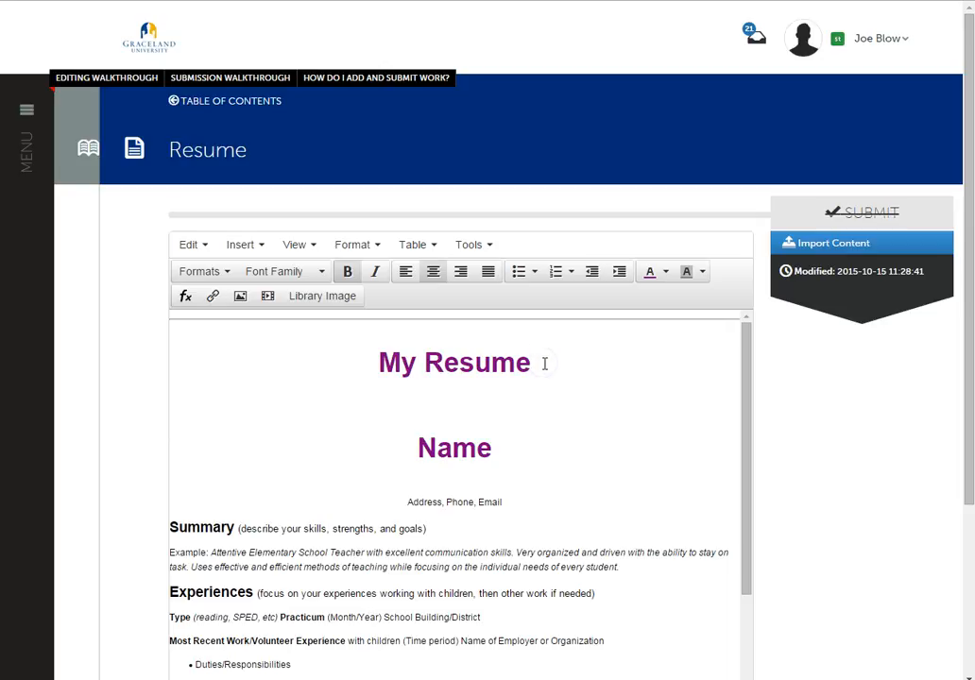
left_click(545, 364)
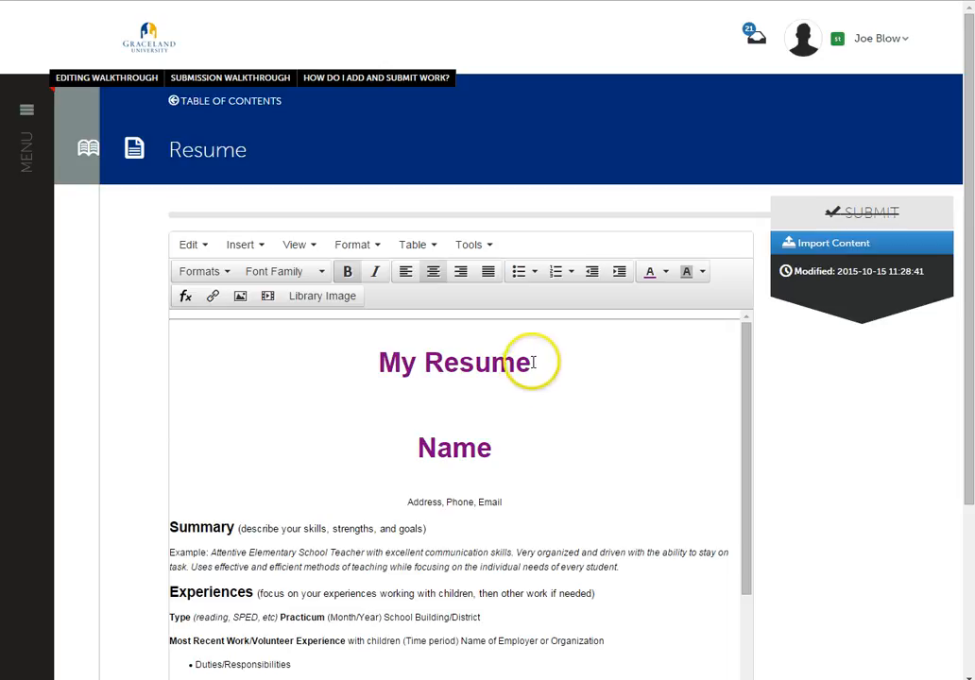
left_click(257, 245)
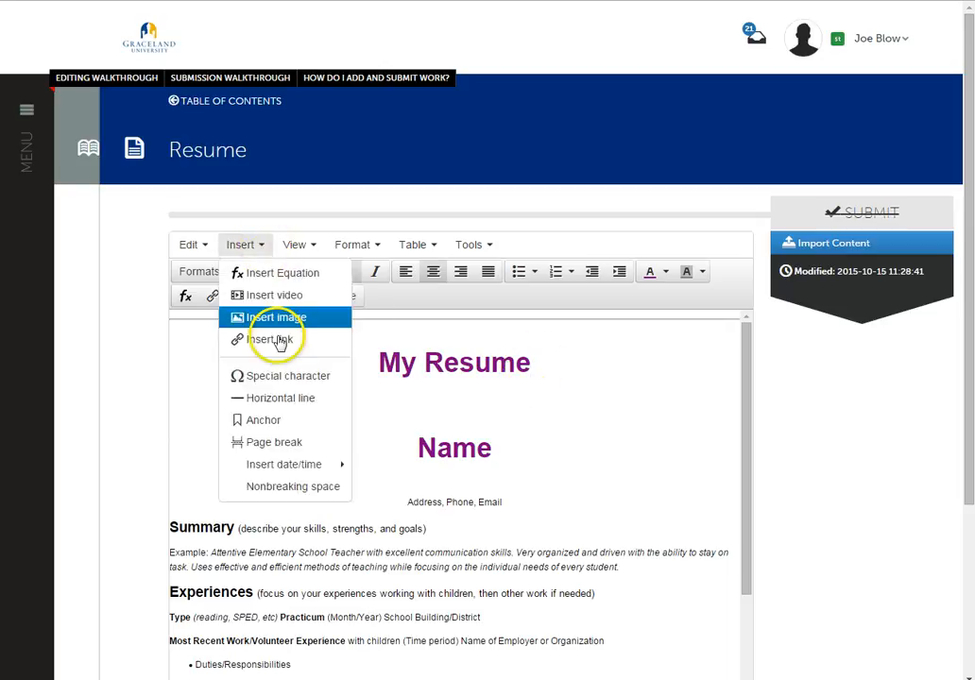
left_click(248, 396)
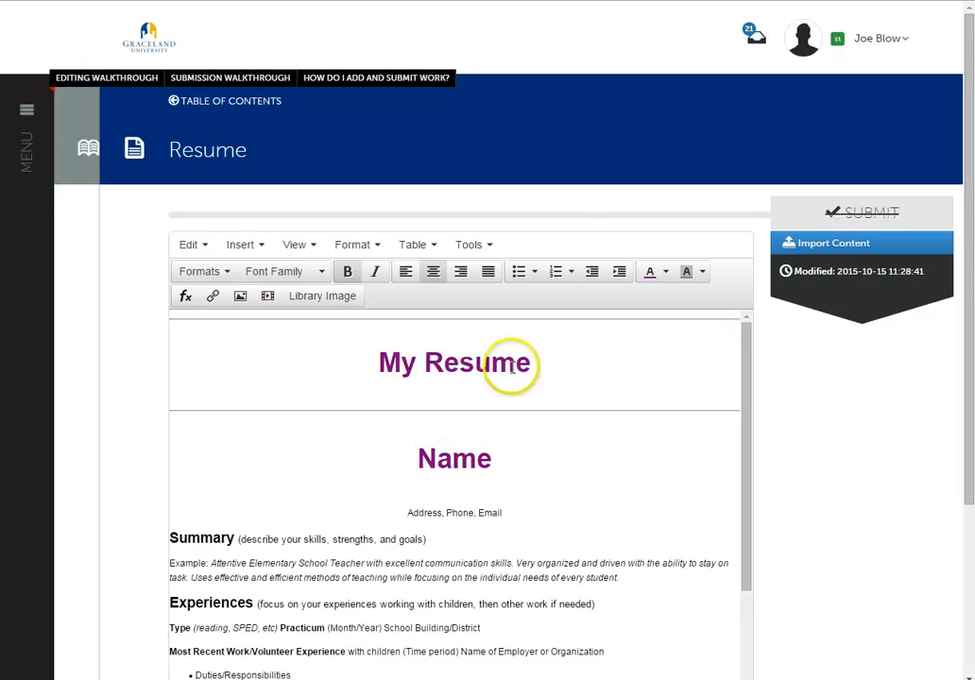
- Change the text color of the Name heading to black
left_click_drag(505, 461, 402, 461)
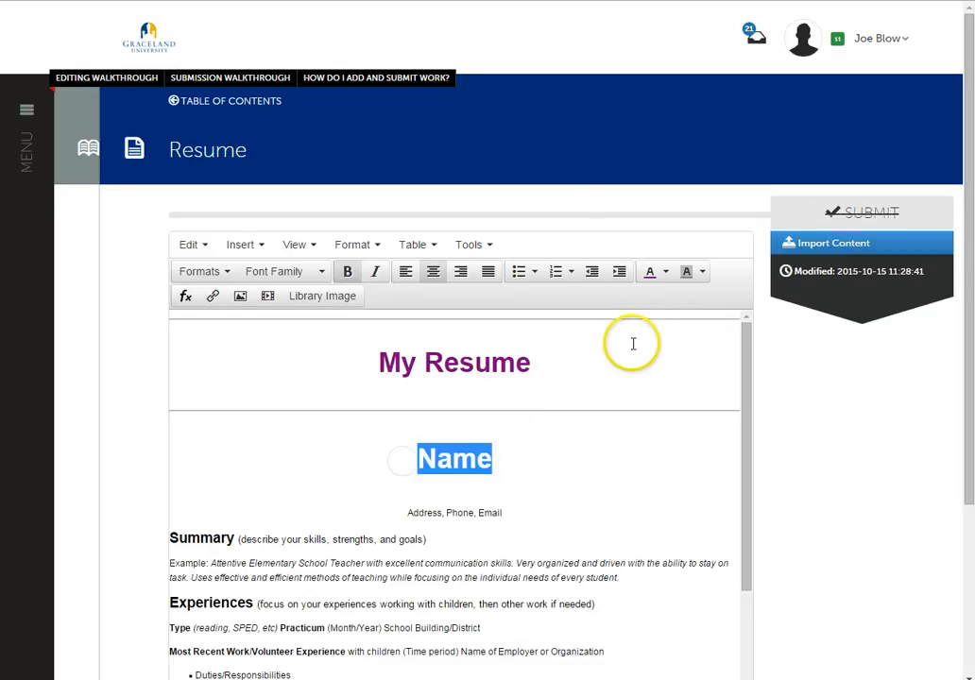
left_click(666, 273)
left_click(586, 309)
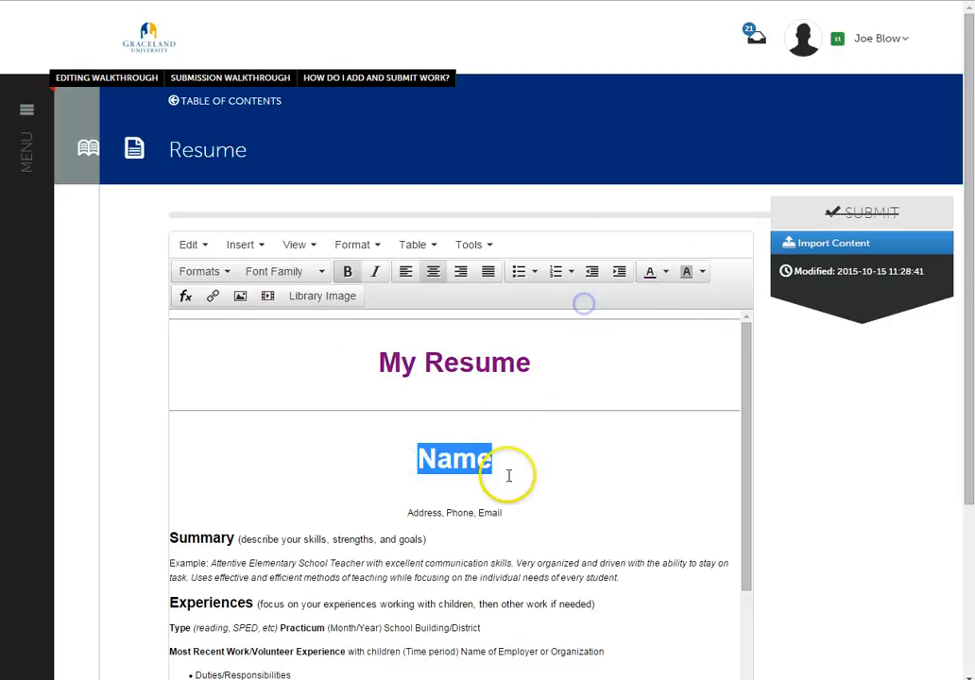
left_click(507, 475)
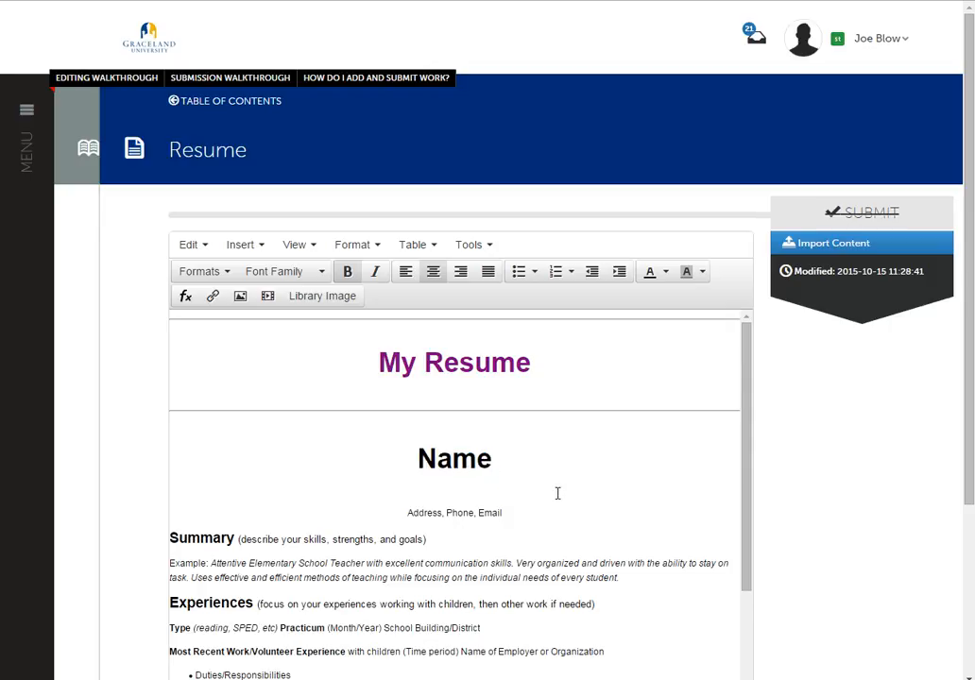
- Exit the editor's full-screen view and save the text block to the Resume page
scroll(558, 493, "down", 8)
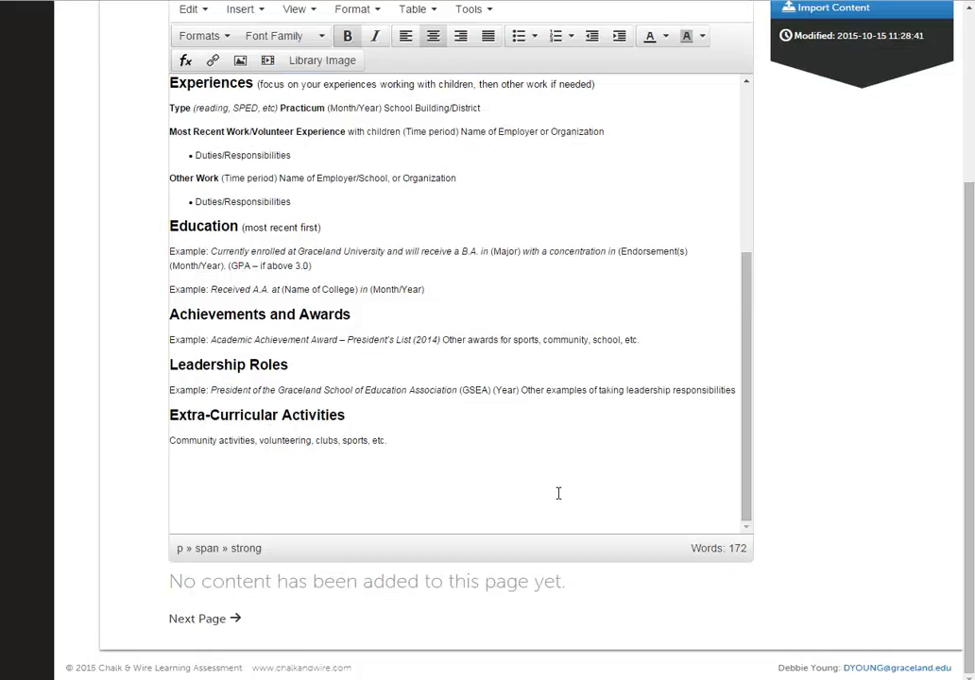
scroll(557, 493, "up", 10)
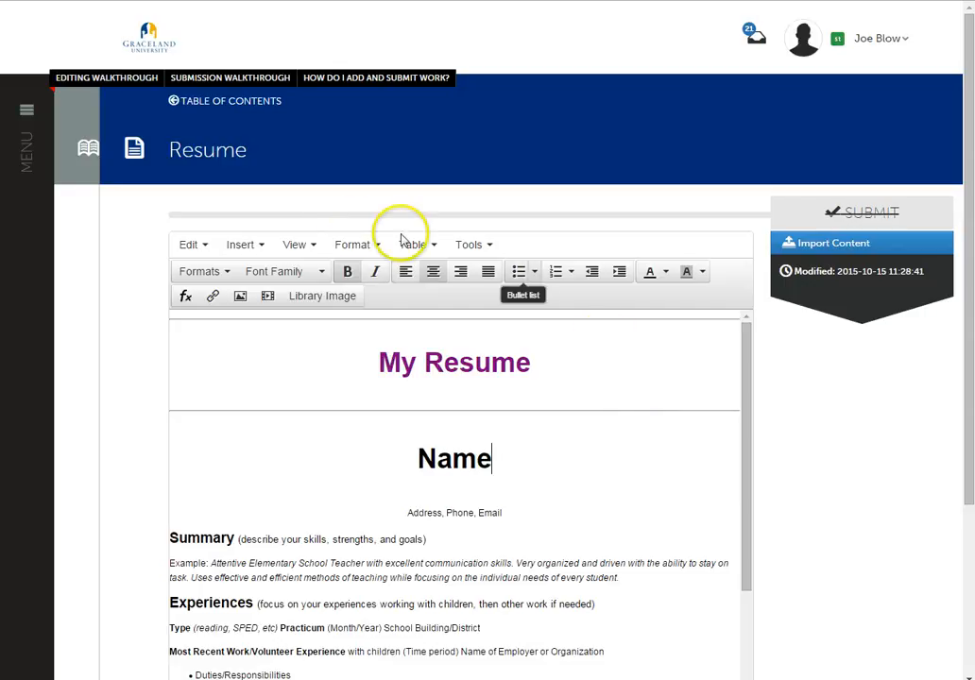
left_click(300, 244)
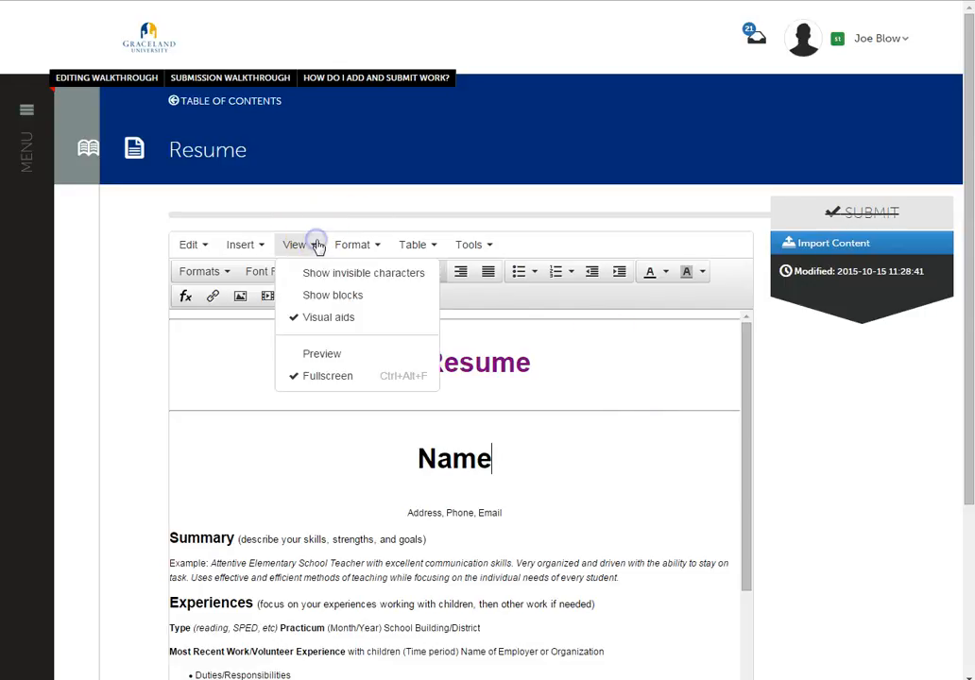
left_click(319, 377)
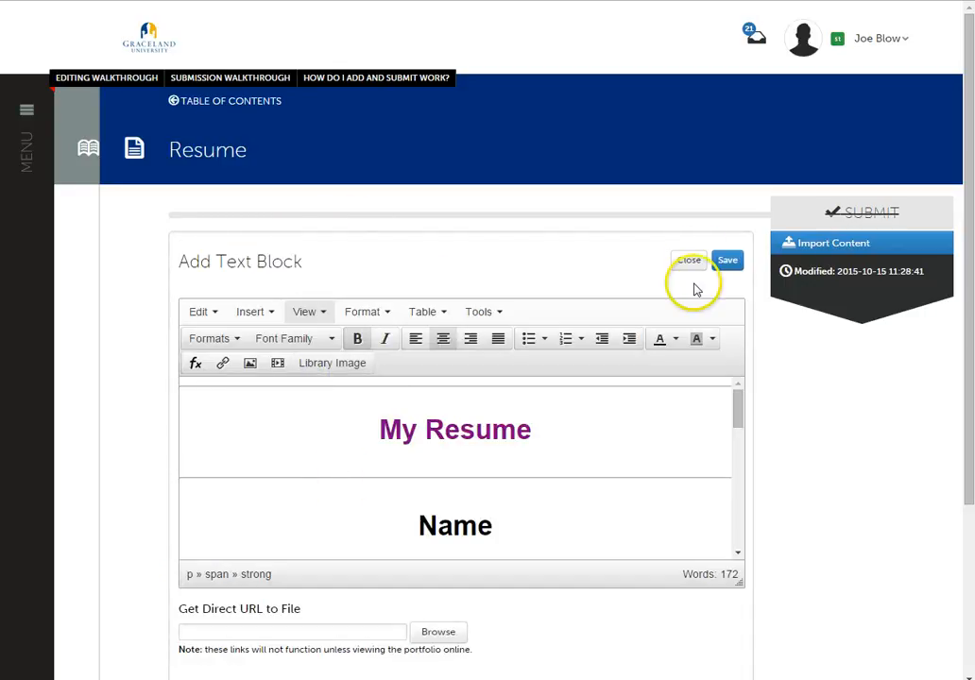
left_click(727, 261)
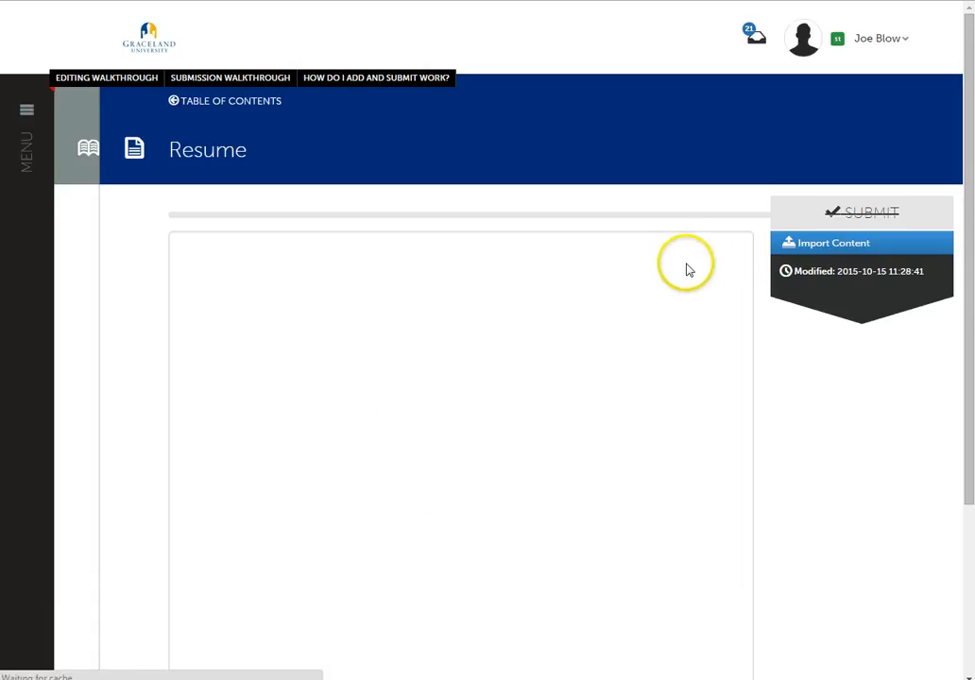
left_click(686, 263)
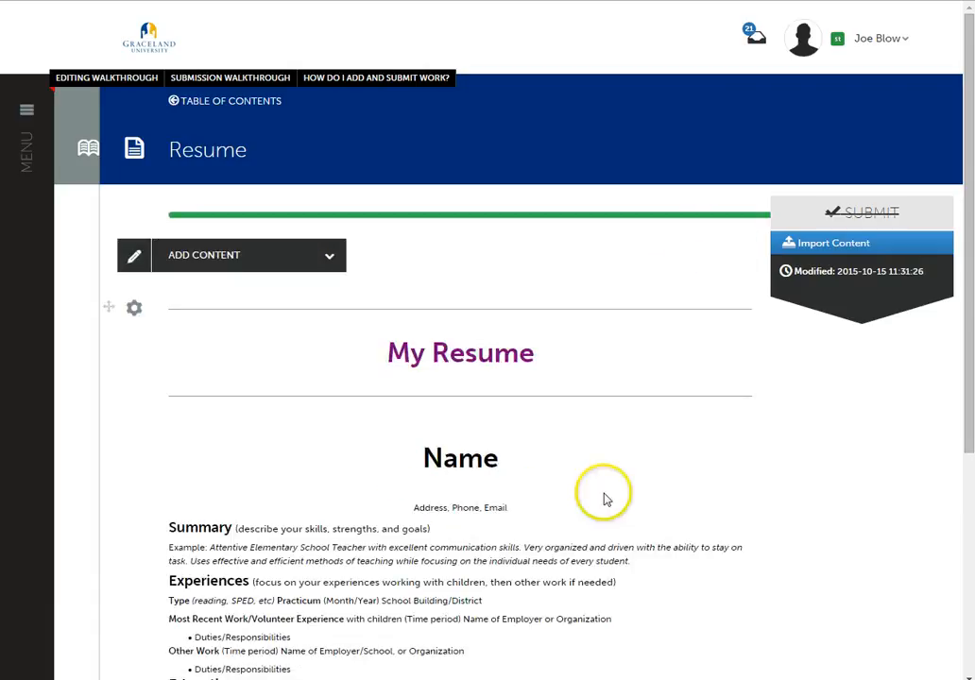
- Look over the saved Resume page and open the portfolio's Home page from the table of contents
scroll(609, 461, "down", 5)
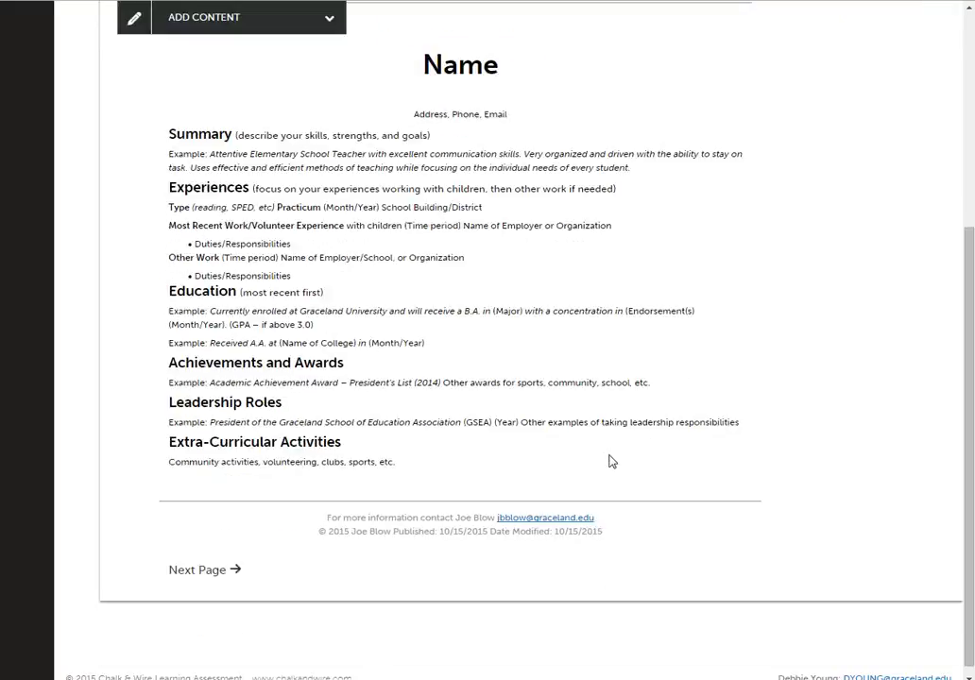
scroll(609, 461, "up", 3)
scroll(609, 461, "down", 1)
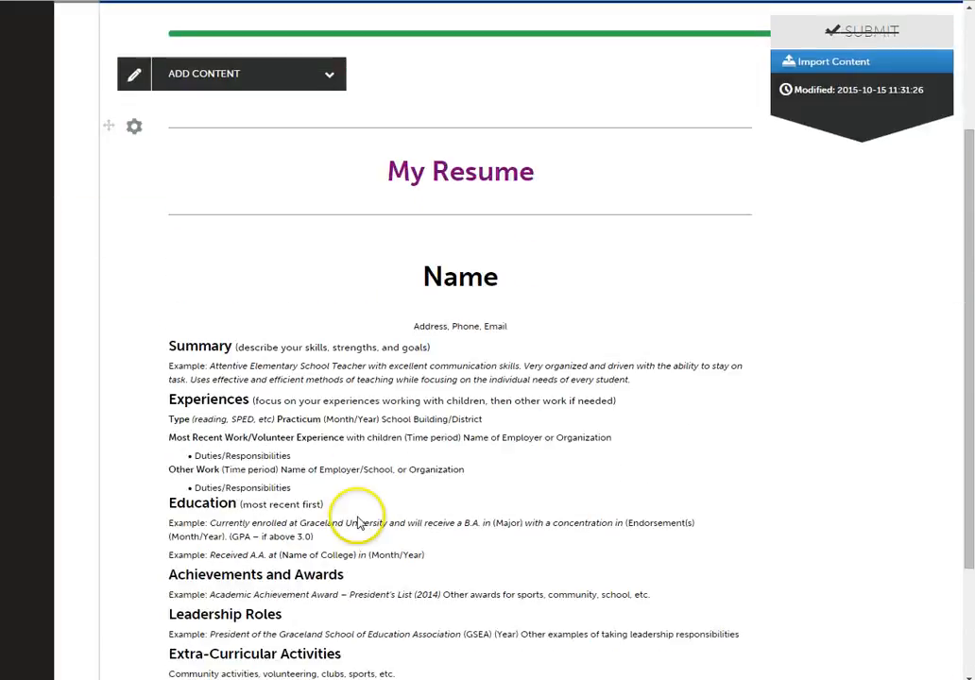
scroll(317, 567, "down", 2)
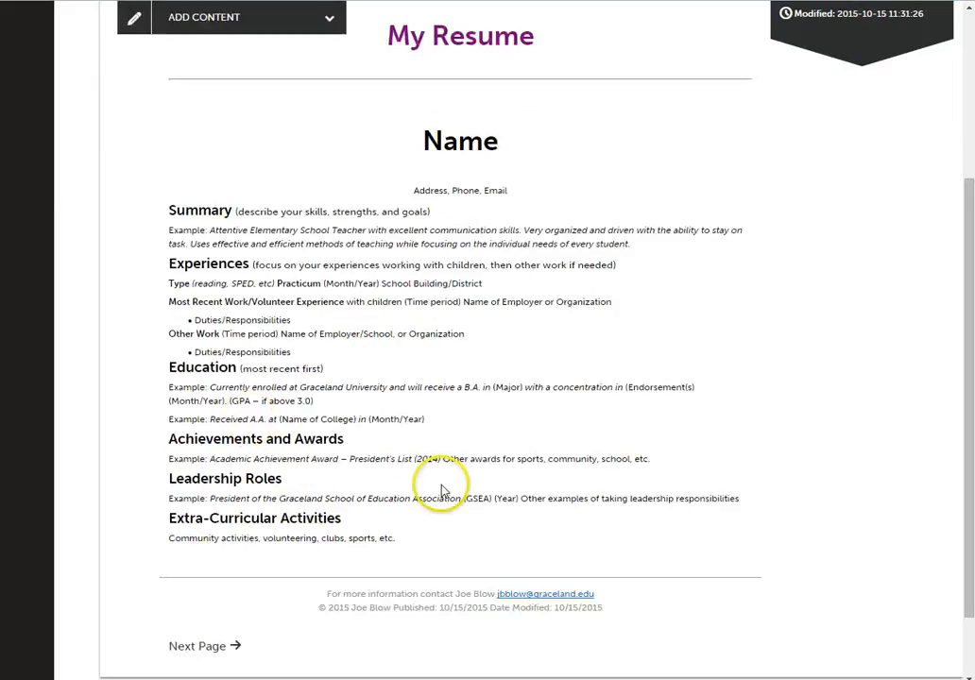
scroll(445, 488, "up", 3)
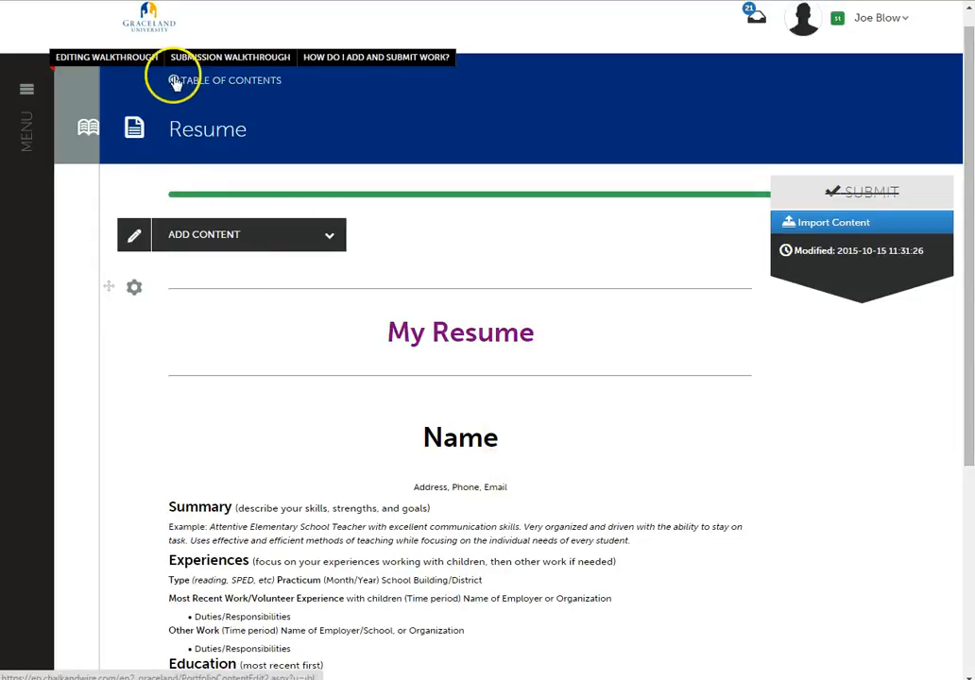
left_click(88, 125)
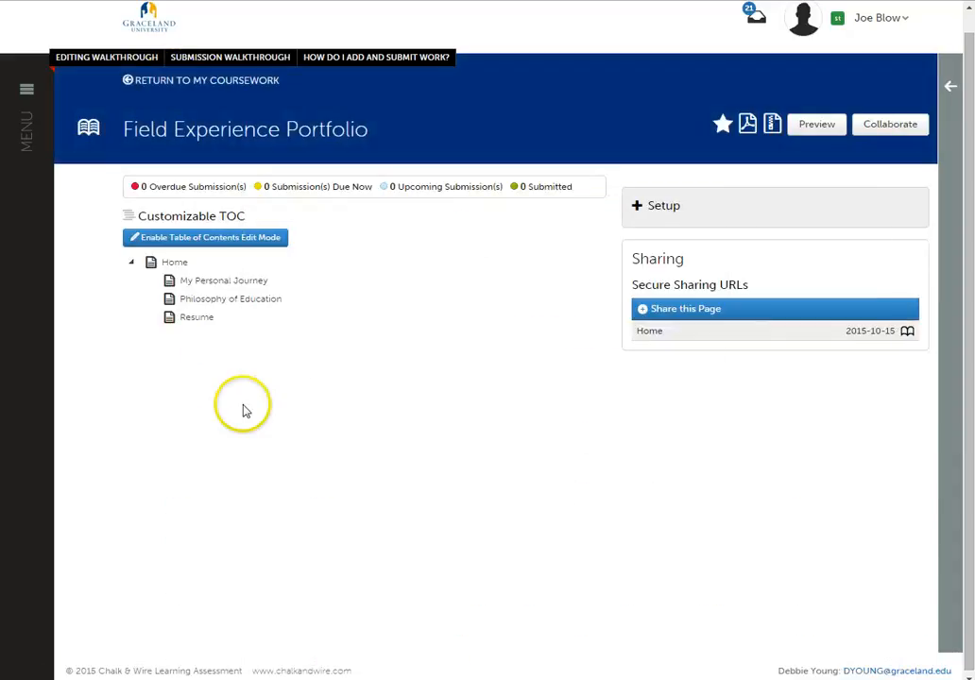
left_click(173, 262)
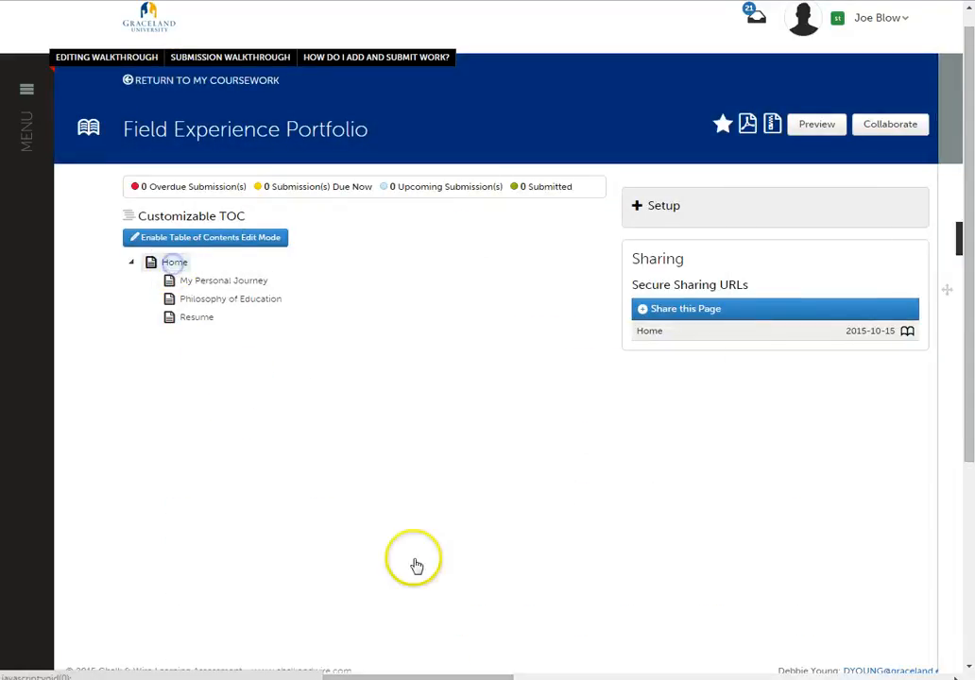
- Move the quote block above the name and photo block on the Home page, and return it below
scroll(287, 461, "down", 2)
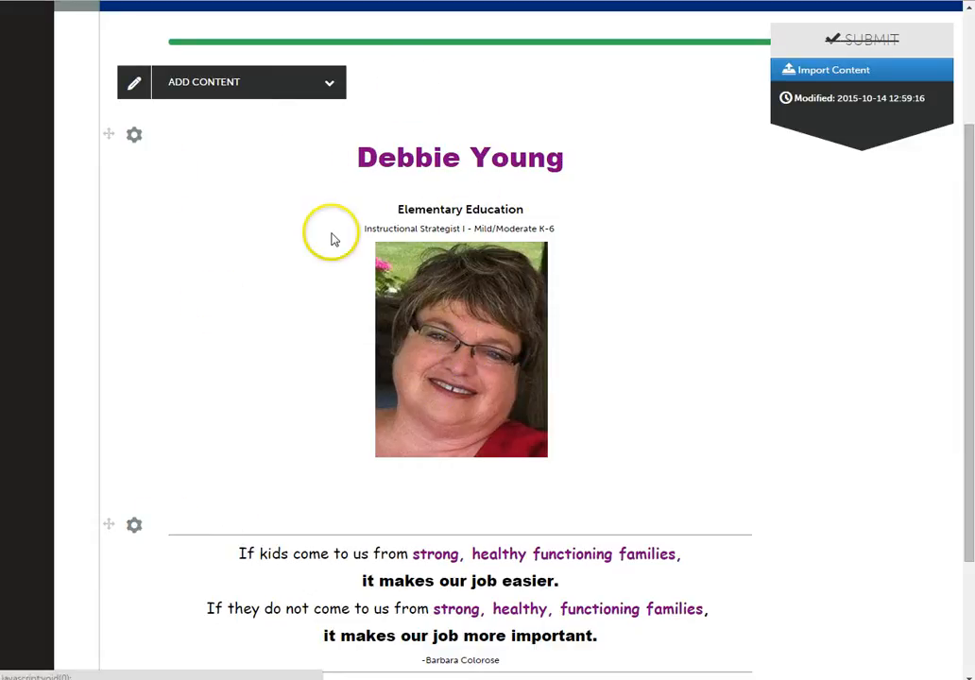
scroll(245, 559, "down", 3)
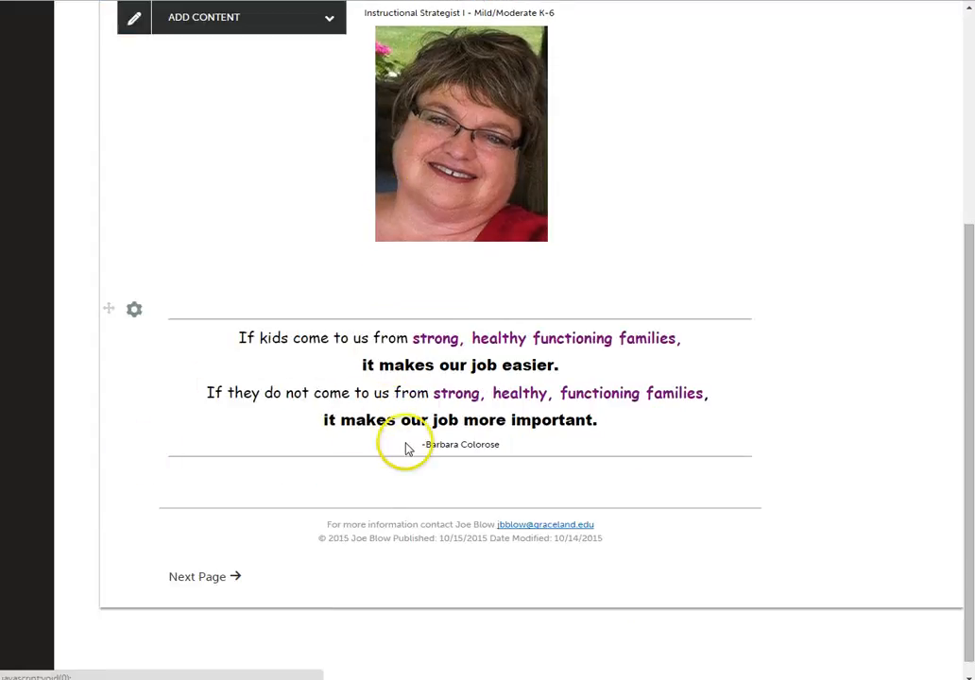
scroll(407, 456, "up", 3)
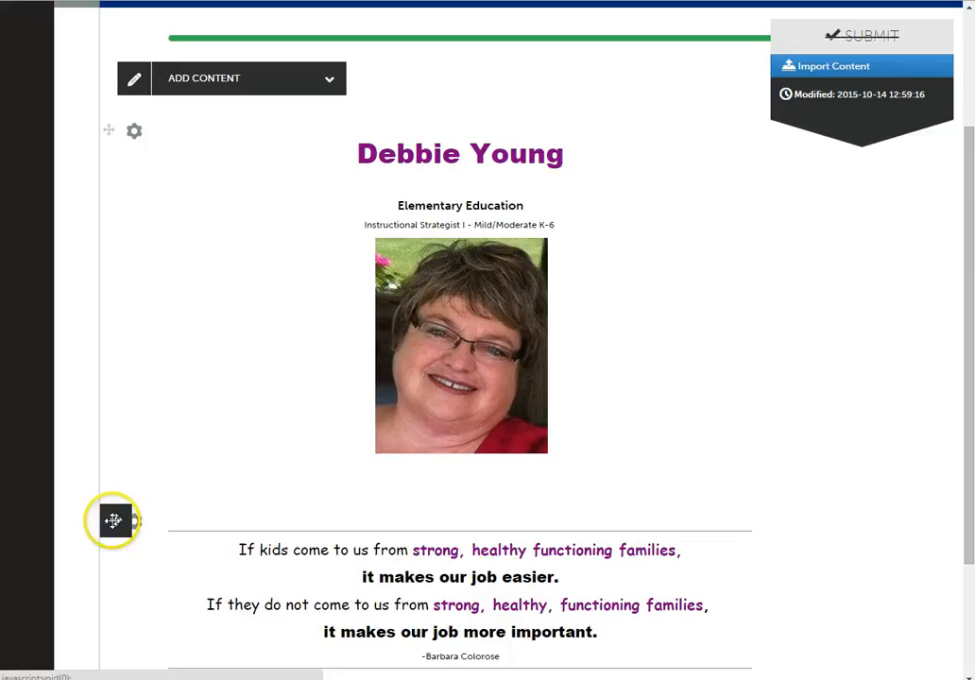
left_click_drag(114, 523, 120, 161)
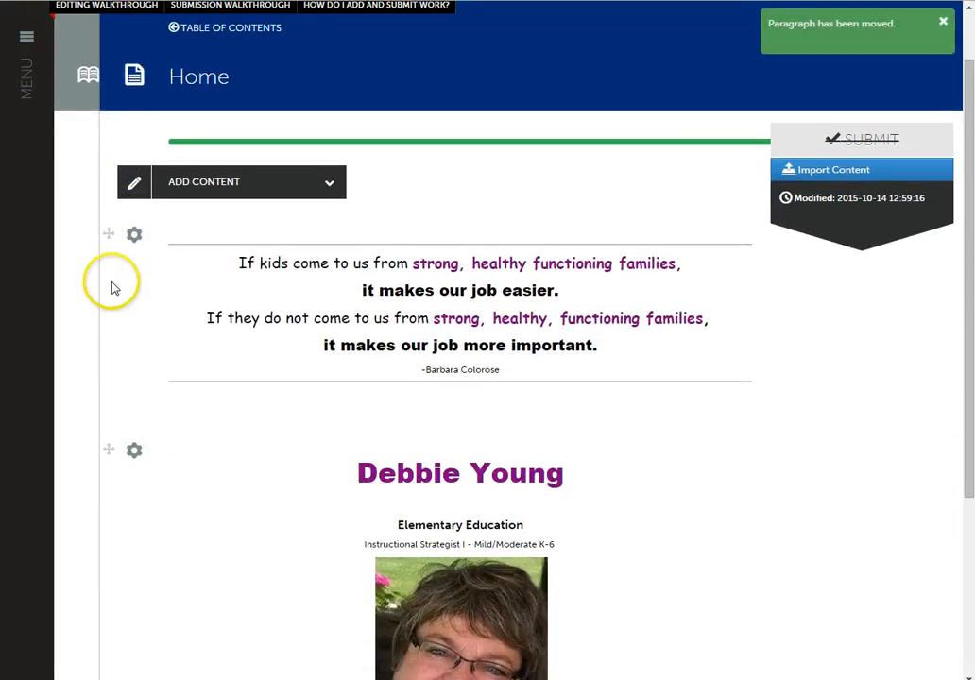
left_click_drag(112, 234, 187, 615)
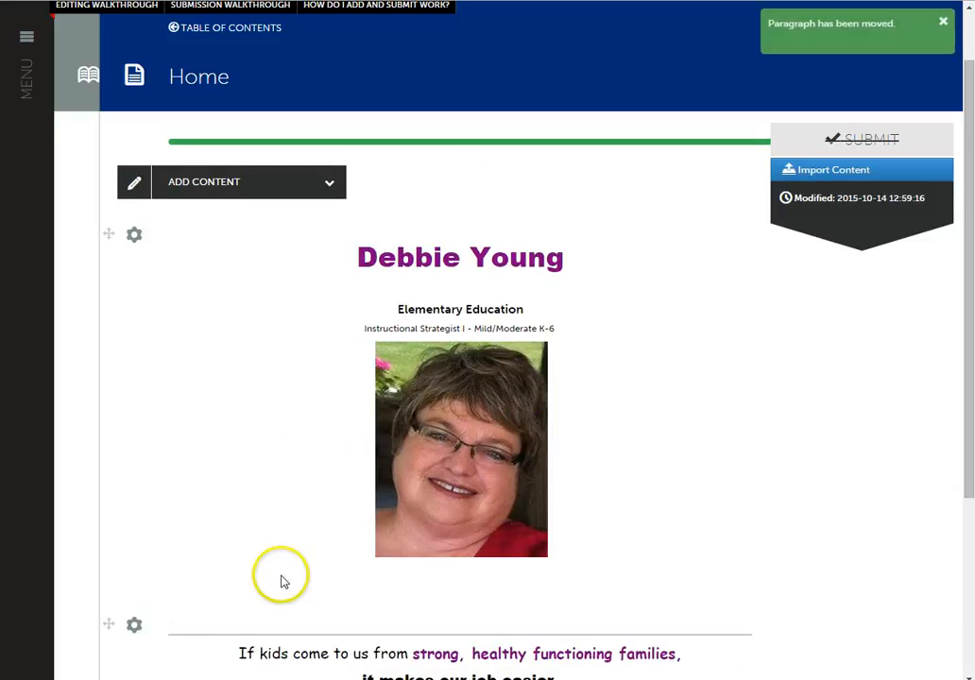
- Open the Home page's name and photo text block for editing and switch the editor to full-screen view
scroll(281, 581, "down", 3)
scroll(418, 566, "up", 3)
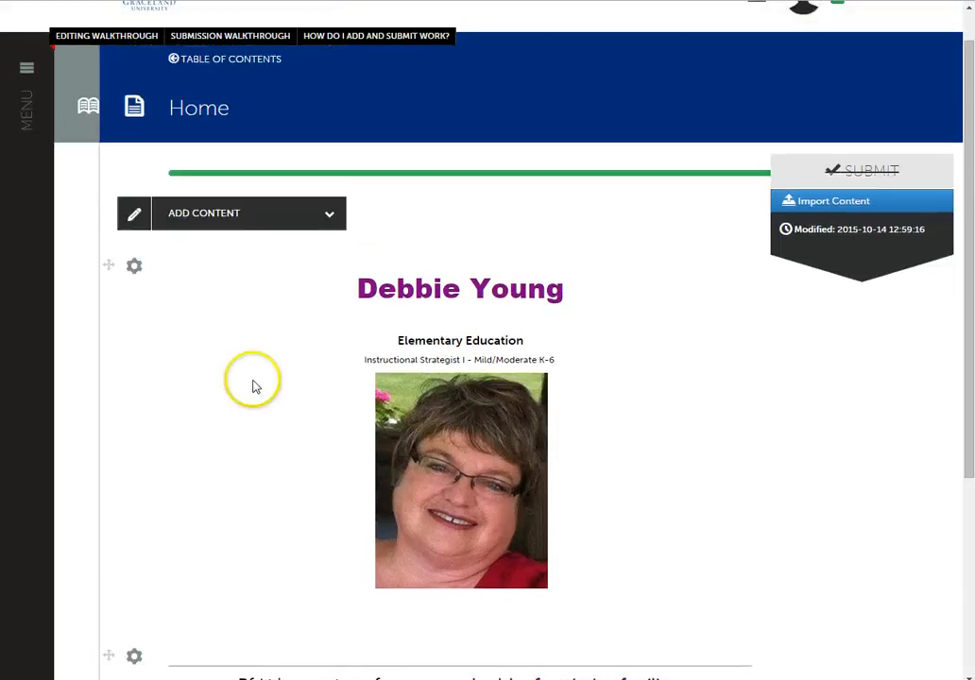
left_click(136, 272)
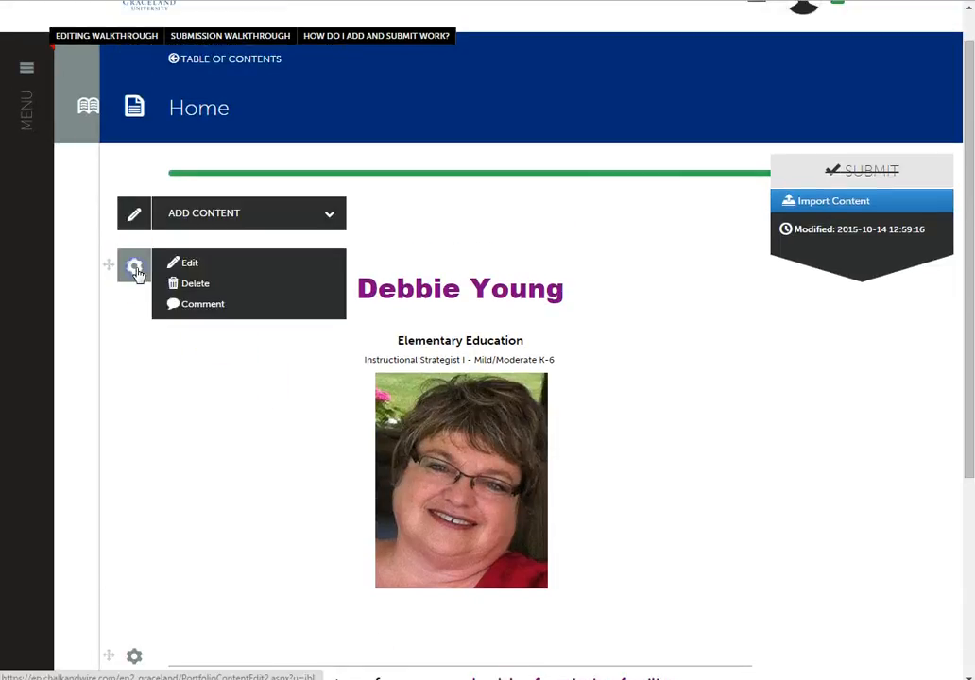
left_click(189, 264)
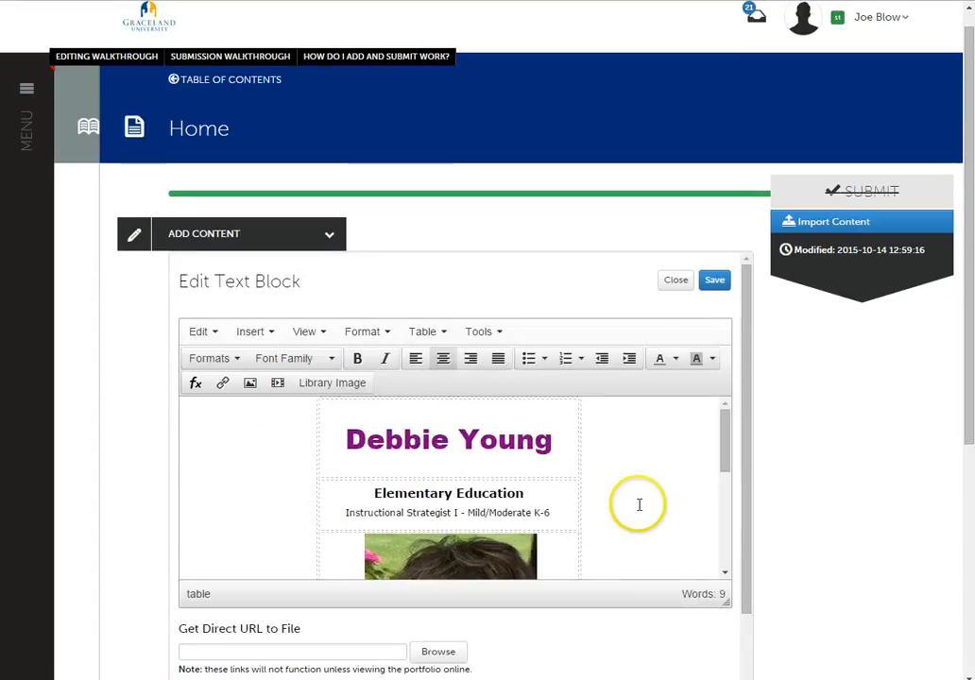
left_click(325, 332)
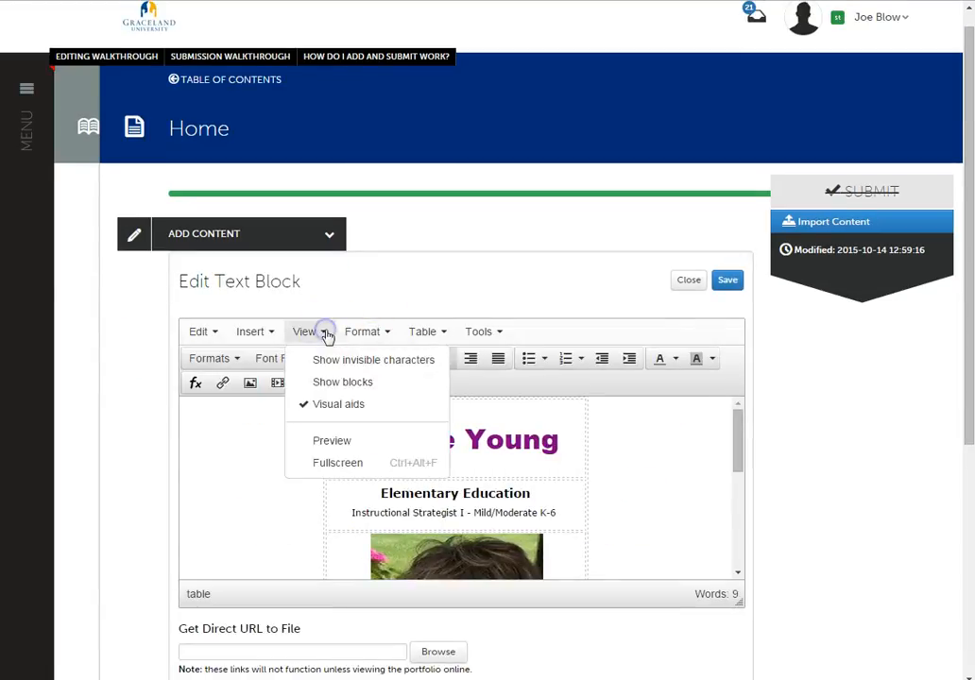
left_click(346, 462)
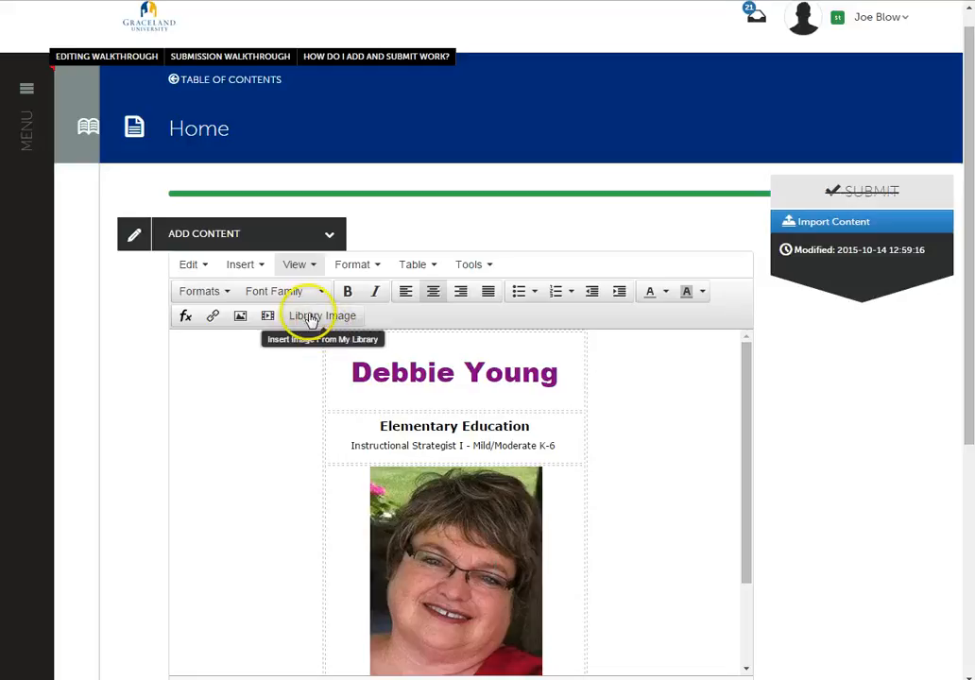
- Delete the portrait from the text block and list all files in the library's Image Gallery
left_click(426, 567)
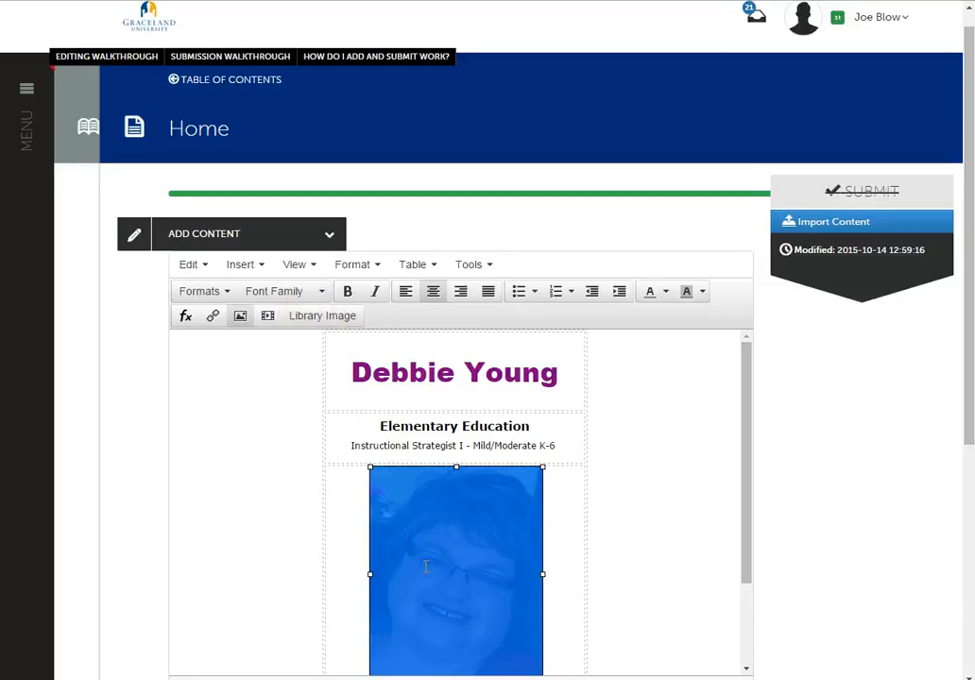
key("Delete")
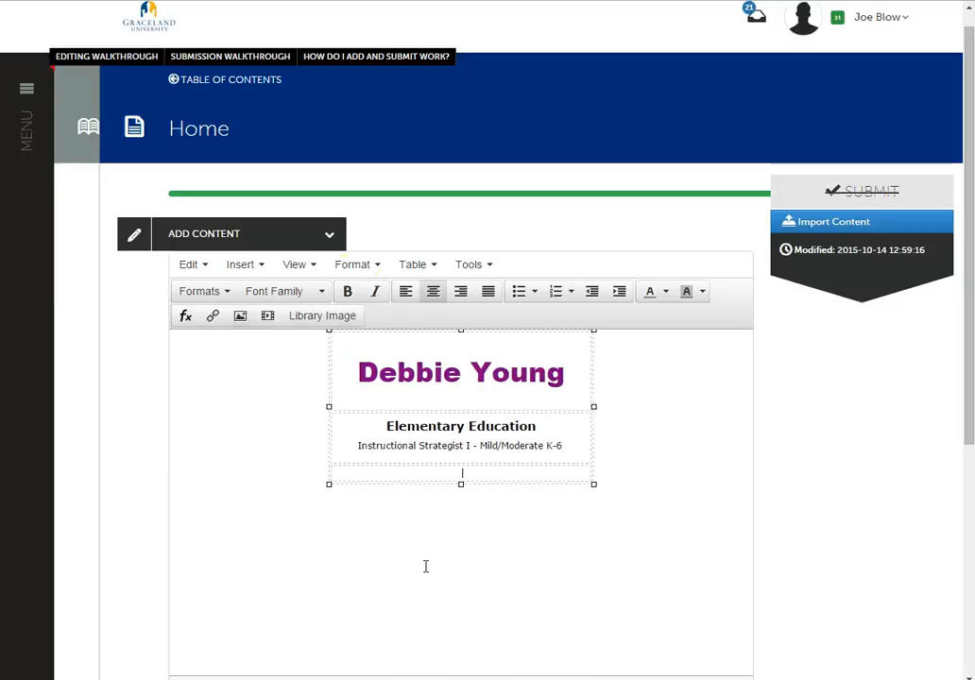
left_click(319, 314)
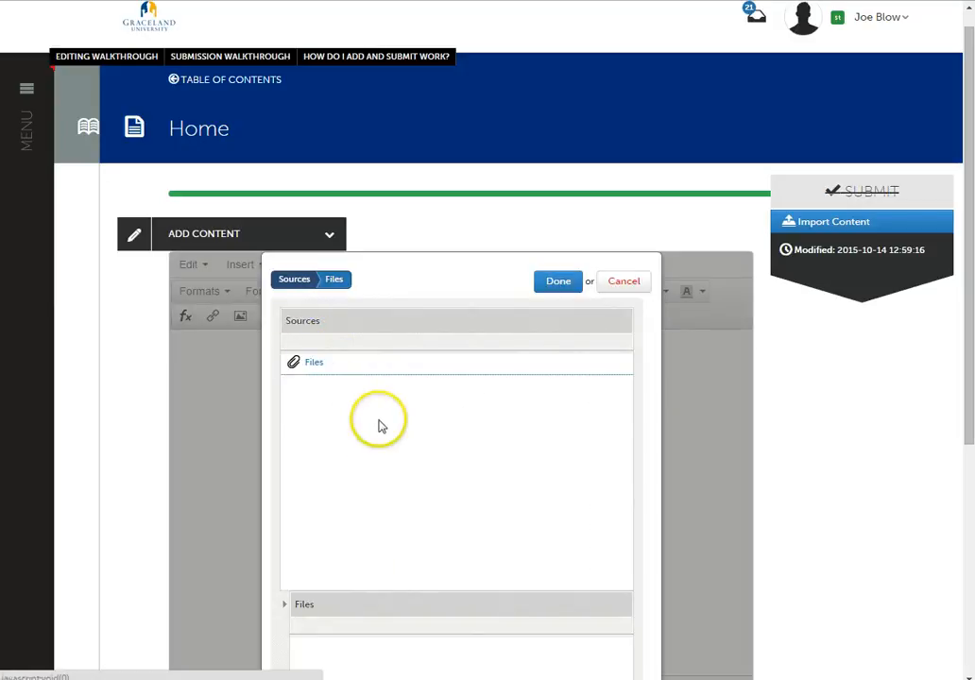
left_click(297, 366)
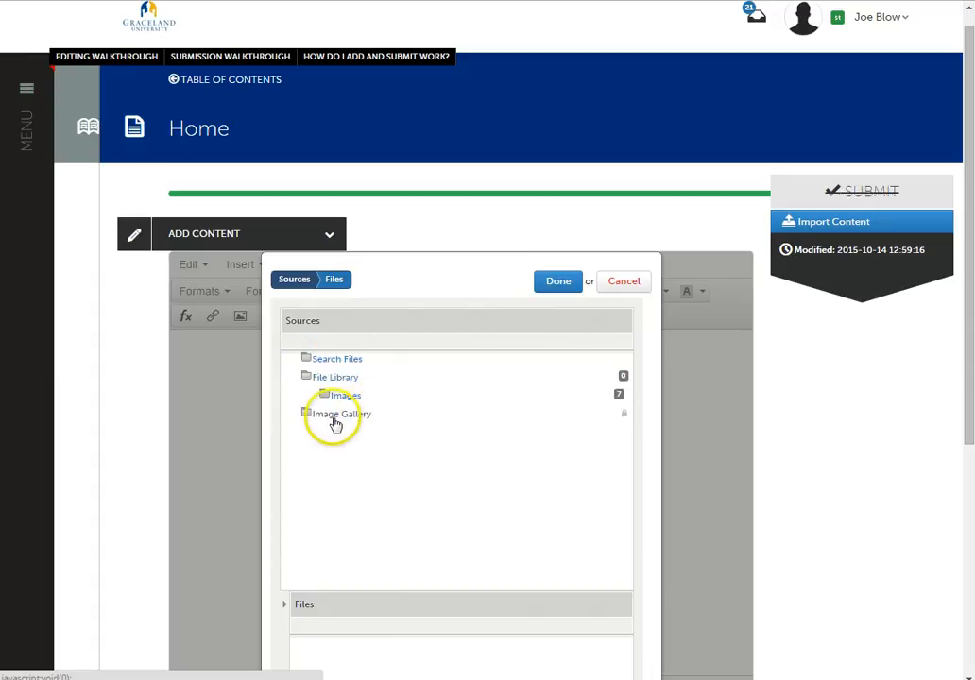
left_click(333, 417)
scroll(474, 489, "down", 2)
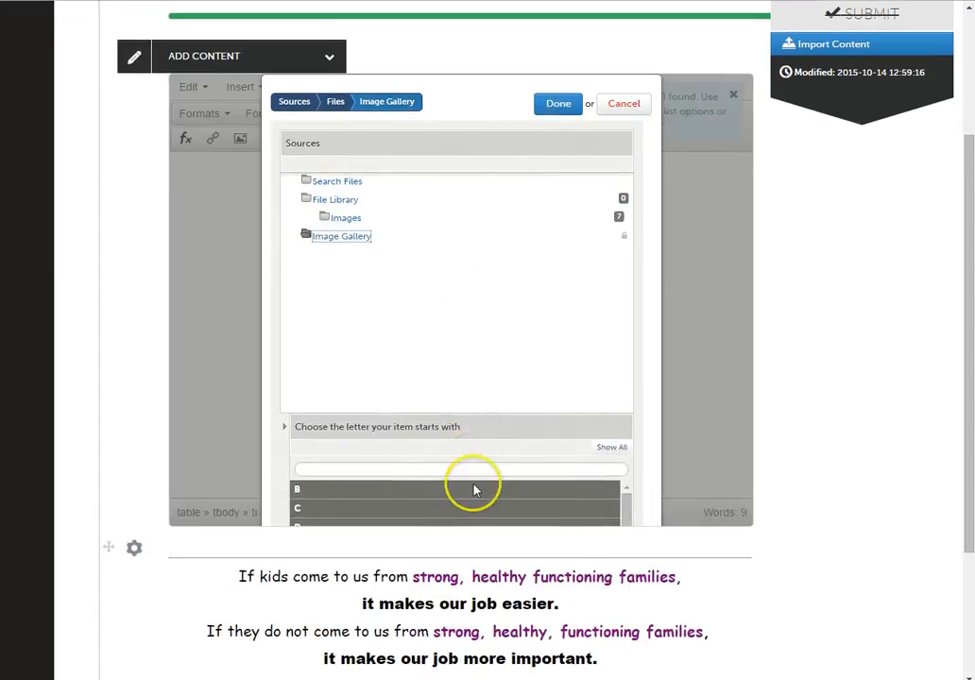
left_click(612, 450)
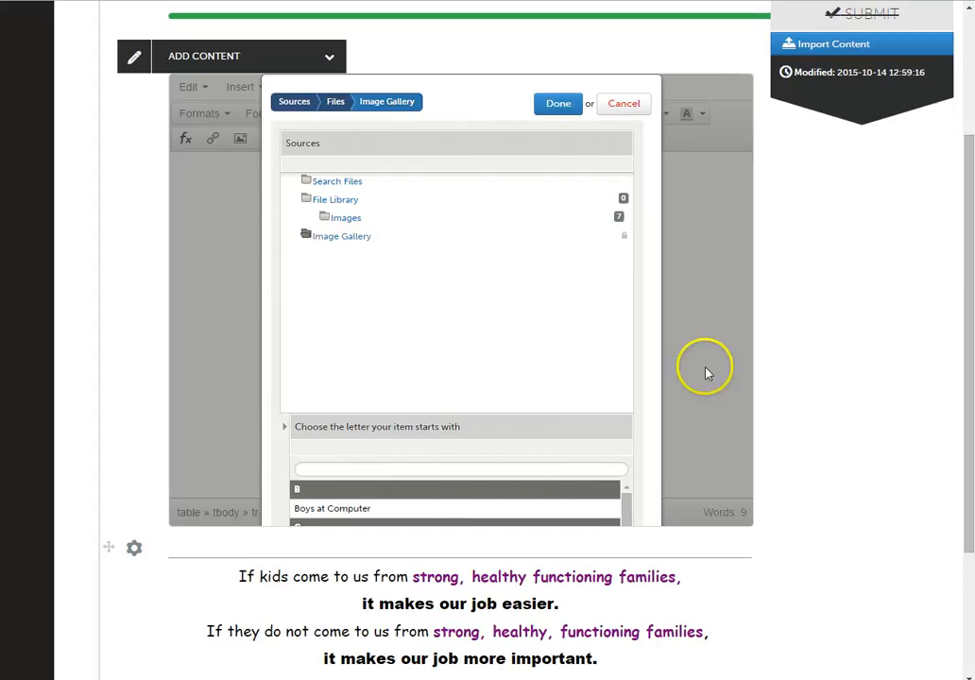
- Insert the Image Gallery portrait whose name ends in "_crop" into the empty table cell below the Elementary Education text
left_click(583, 400)
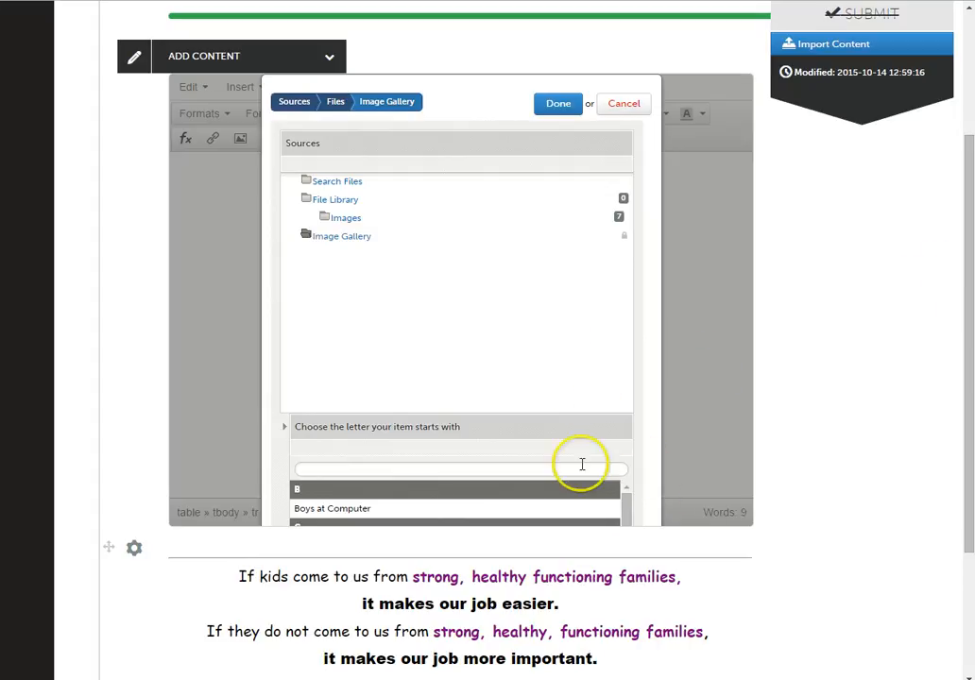
scroll(581, 464, "down", 2)
scroll(581, 463, "up", 3)
scroll(581, 463, "up", 2)
scroll(583, 475, "down", 3)
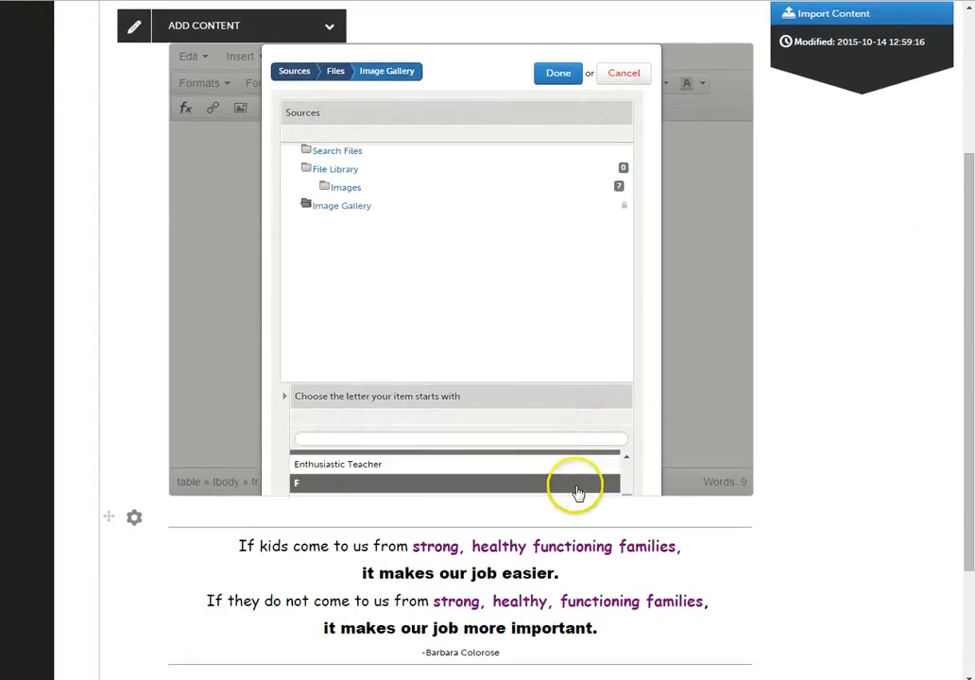
scroll(577, 490, "up", 3)
scroll(577, 489, "down", 2)
scroll(578, 492, "down", 1)
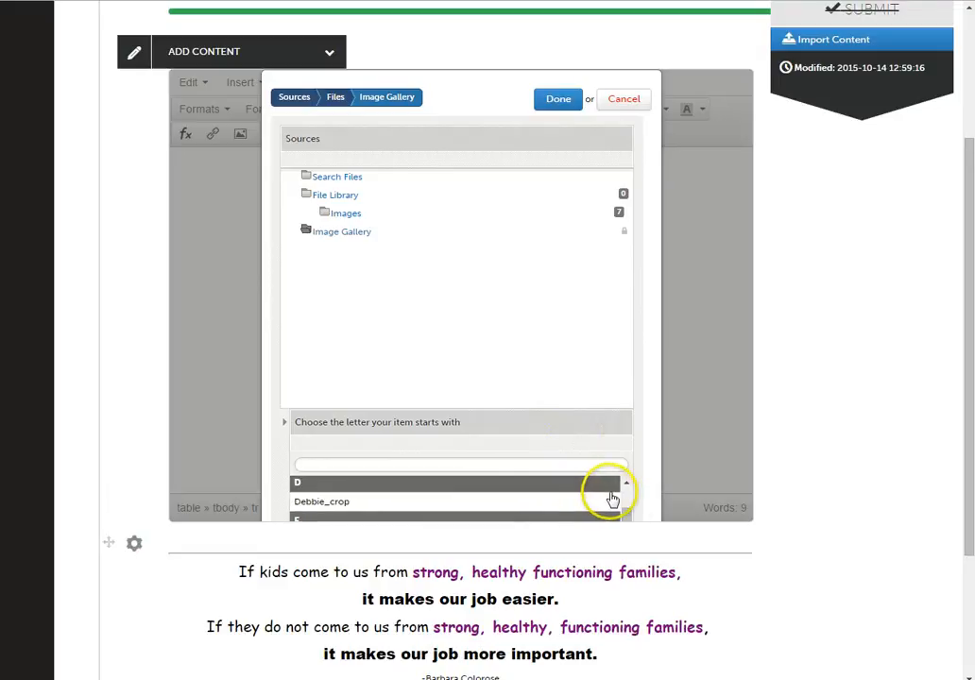
left_click(626, 515)
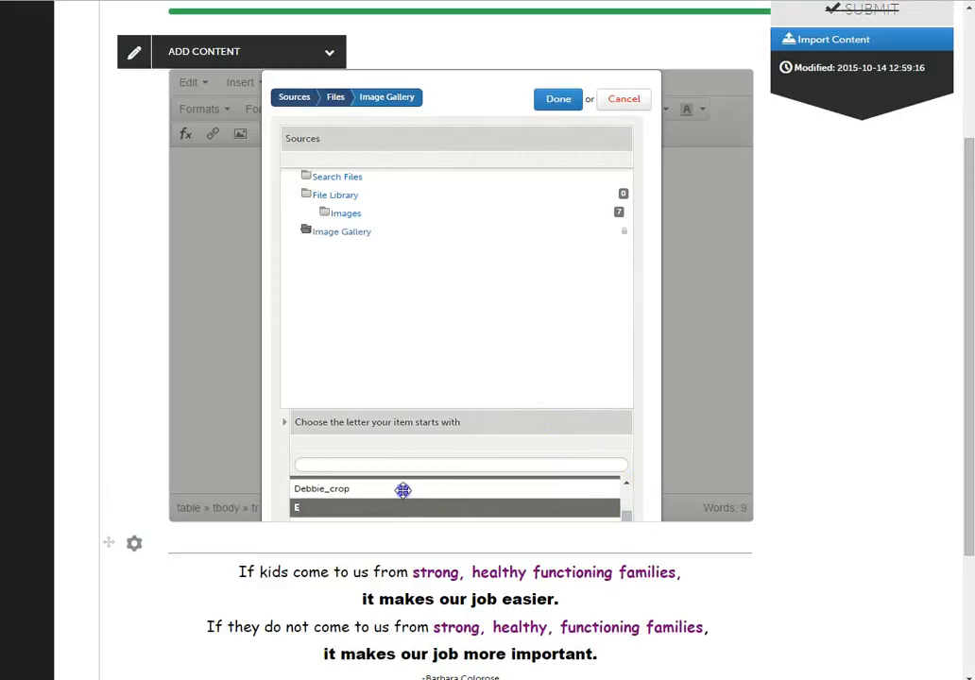
left_click(595, 437)
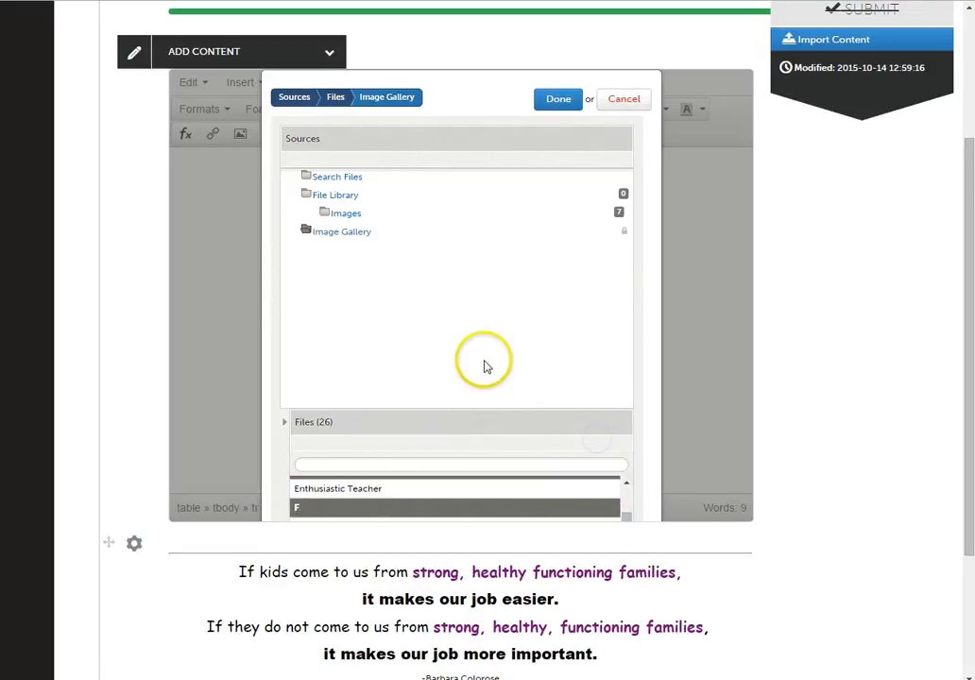
scroll(492, 340, "up", 2)
left_click(556, 181)
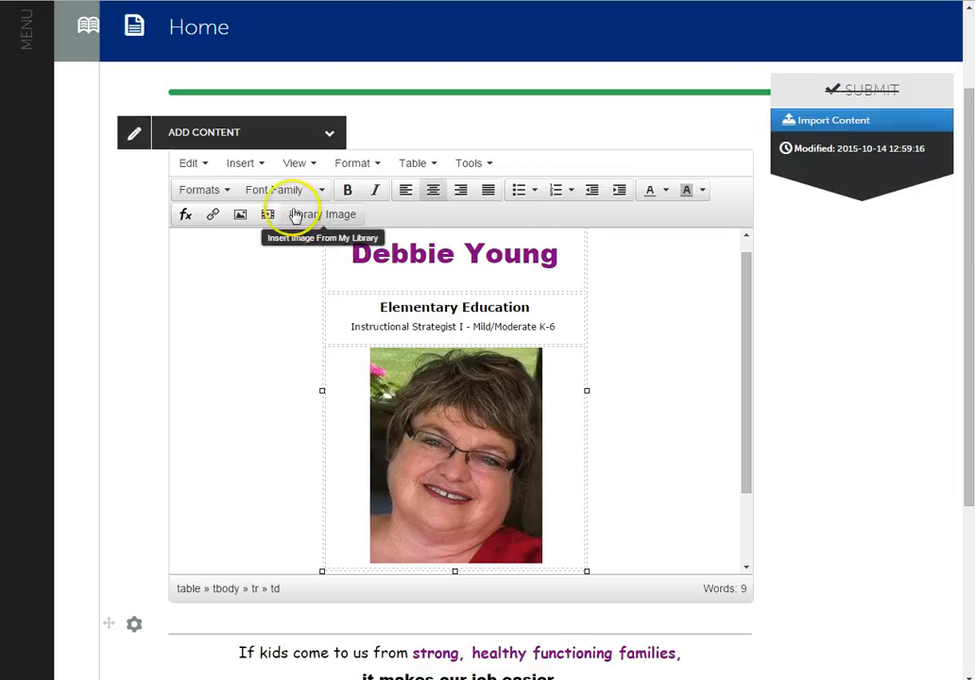
- Check the inserted portrait's source, description and dimension settings in its image properties
left_click(407, 408)
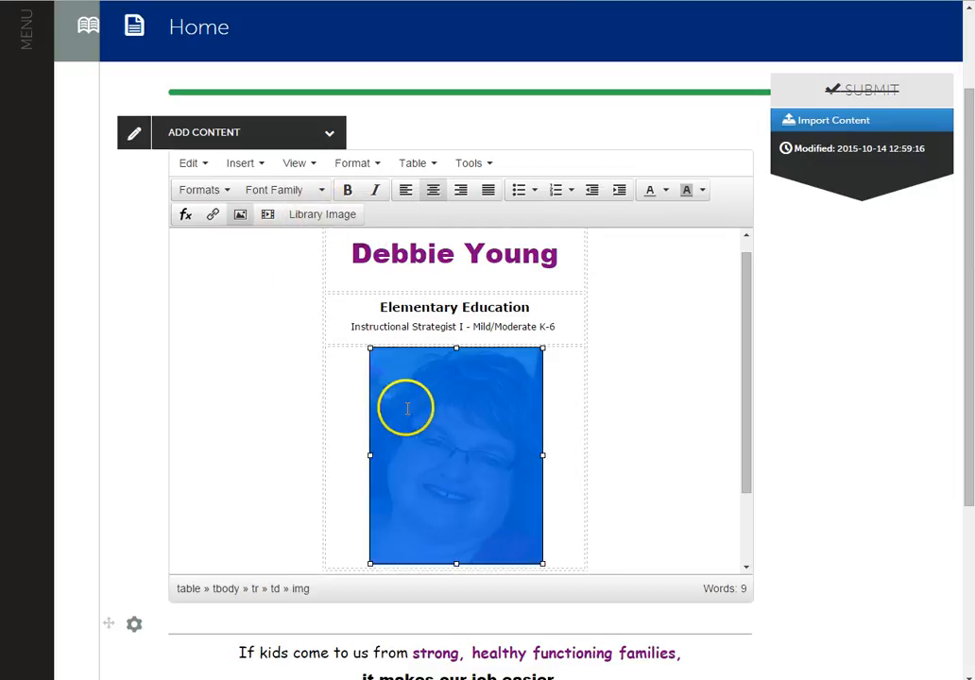
left_click(239, 217)
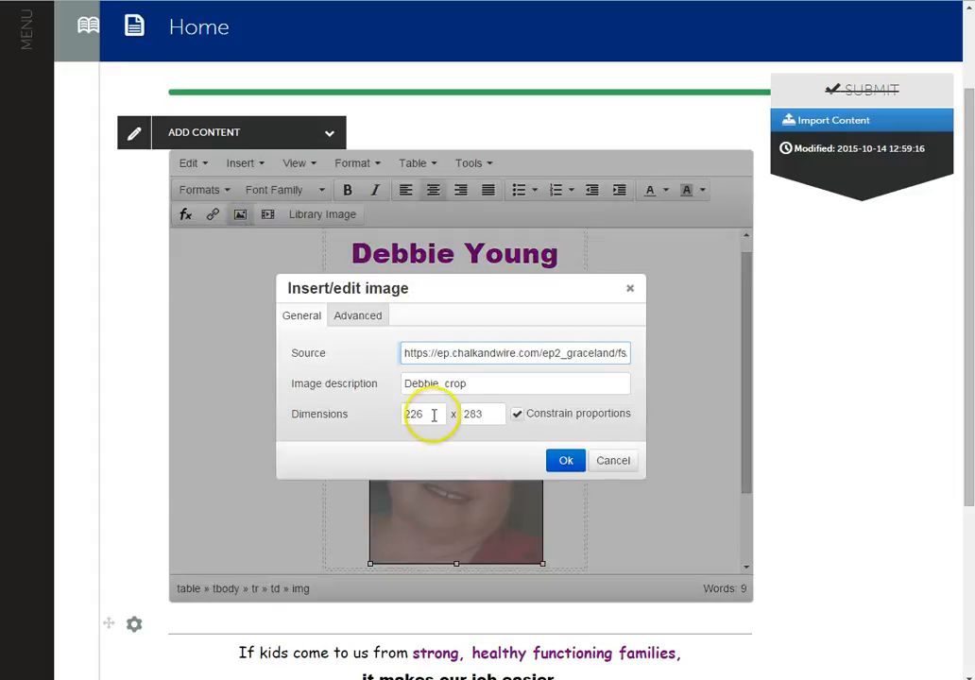
left_click(566, 461)
left_click(563, 427)
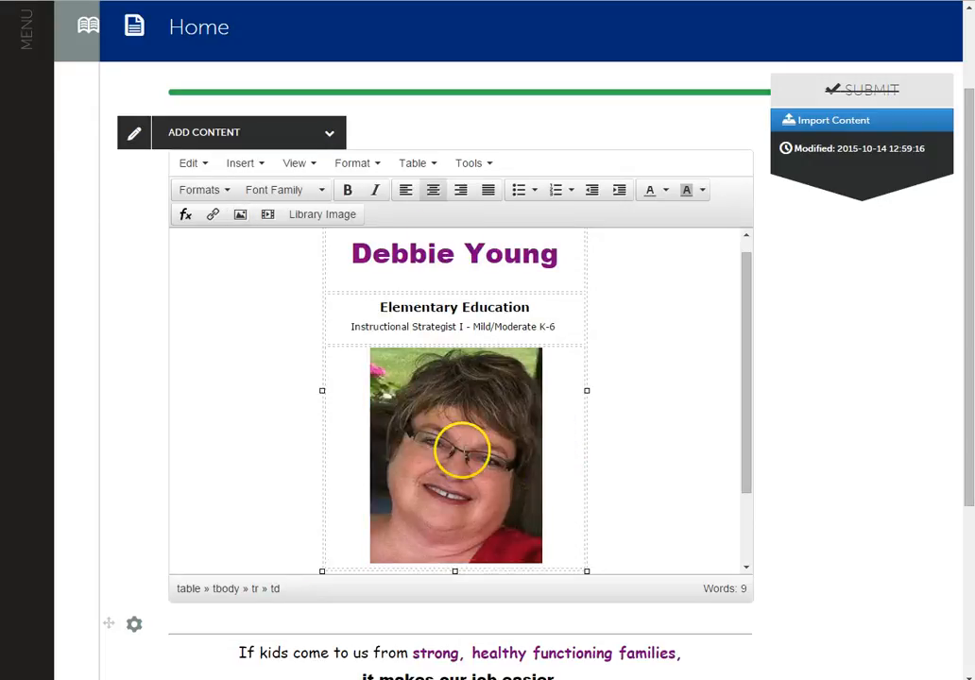
left_click(434, 164)
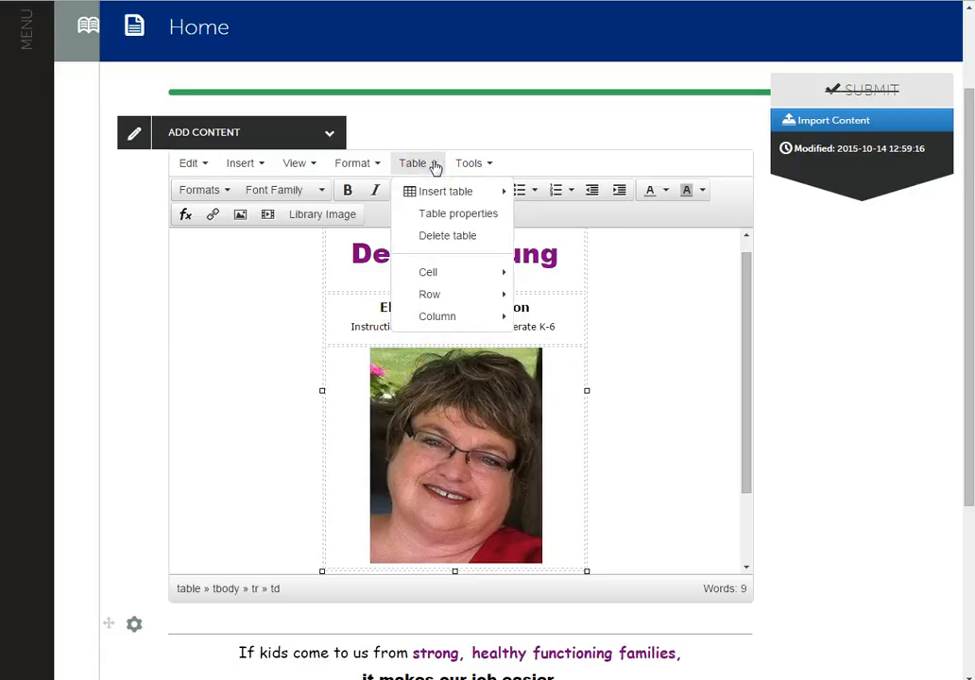
left_click(454, 197)
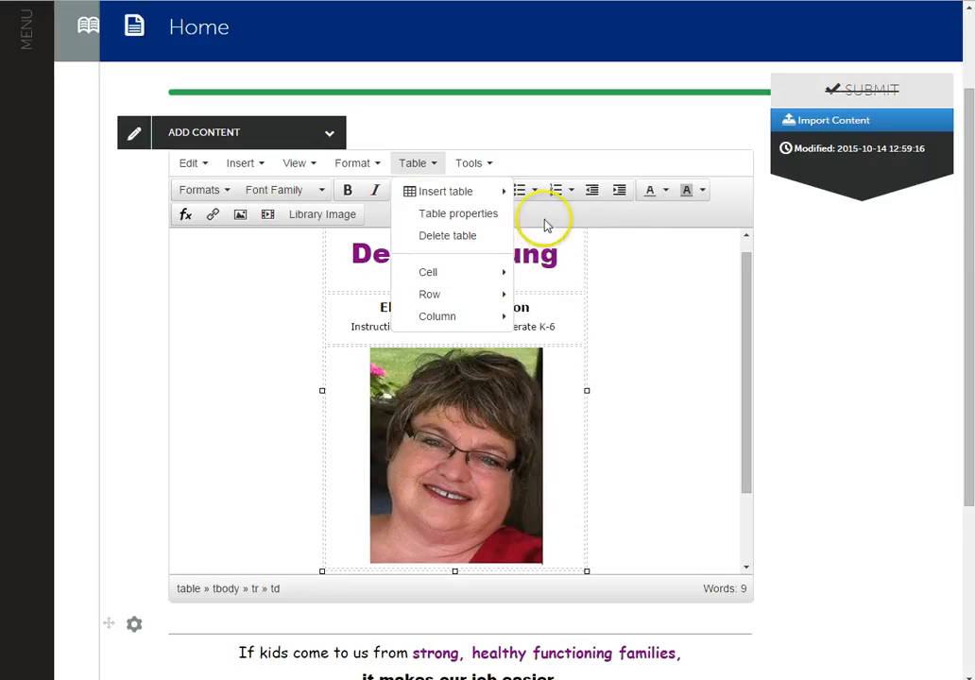
left_click(700, 352)
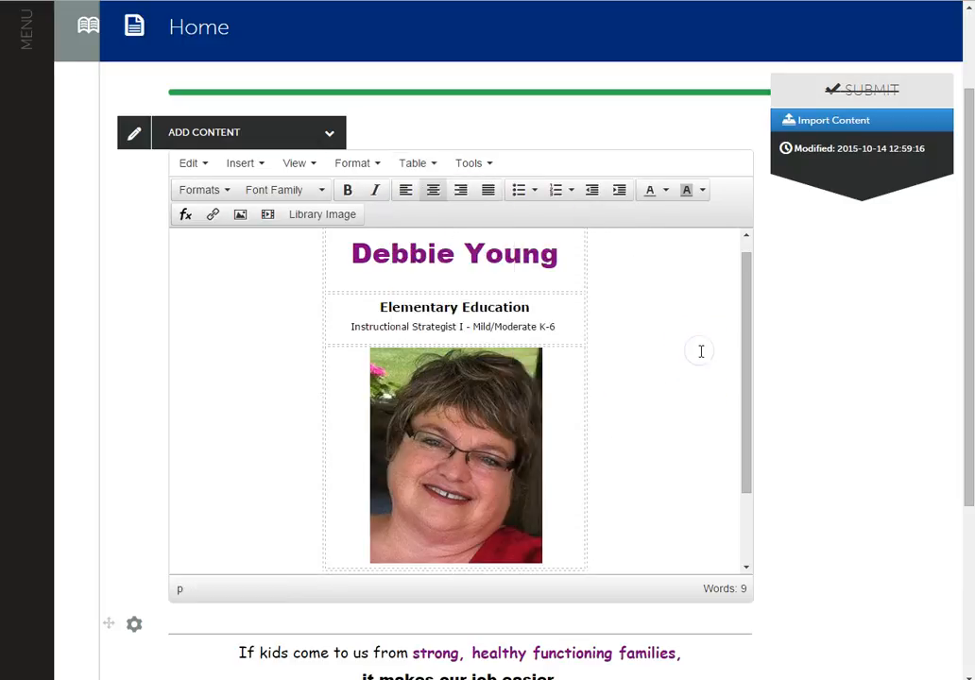
scroll(701, 352, "down", 3)
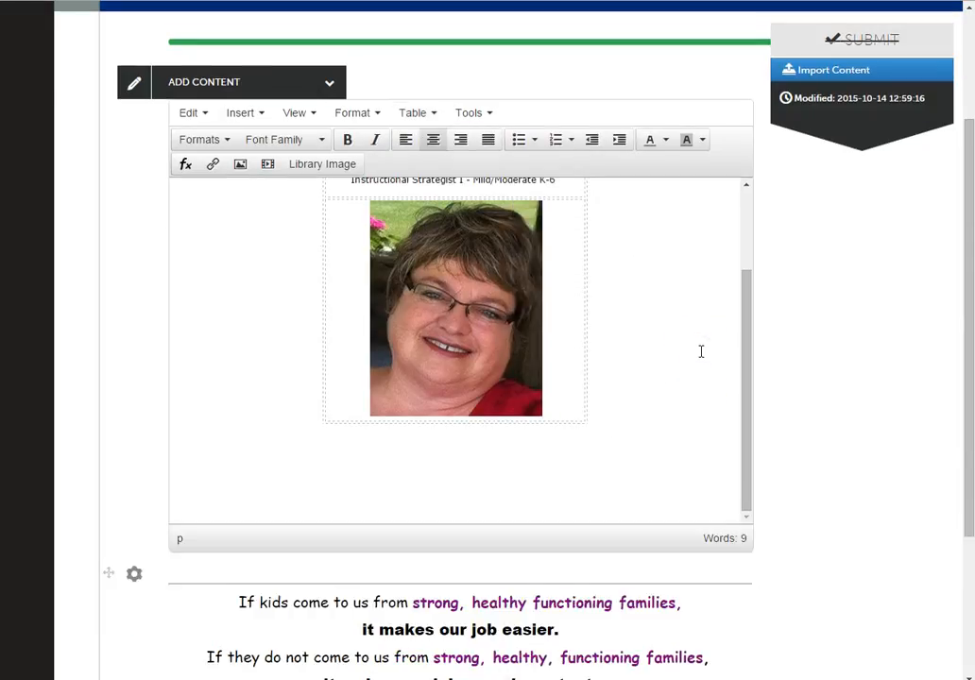
- Leave the editor's full-screen view, then save and close the Home page's name and photo text block
scroll(701, 352, "up", 5)
left_click(294, 197)
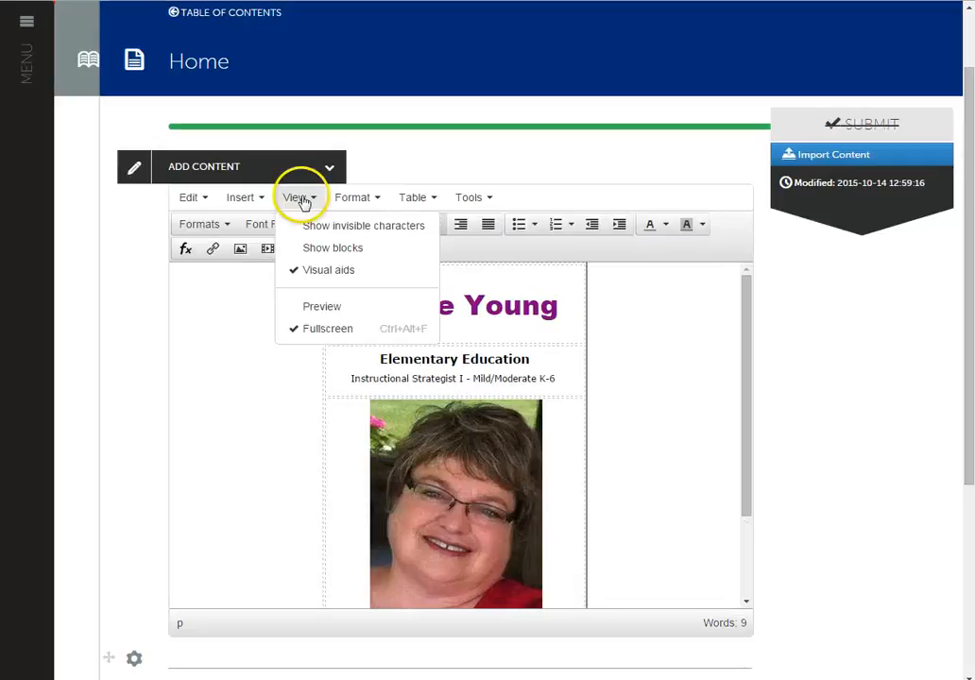
left_click(341, 331)
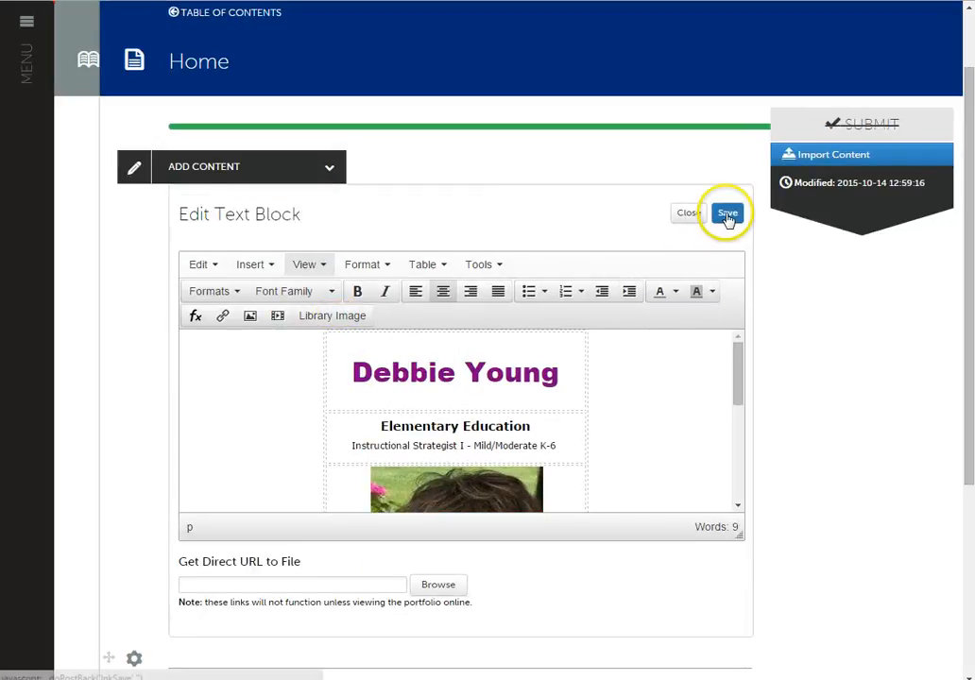
left_click(727, 214)
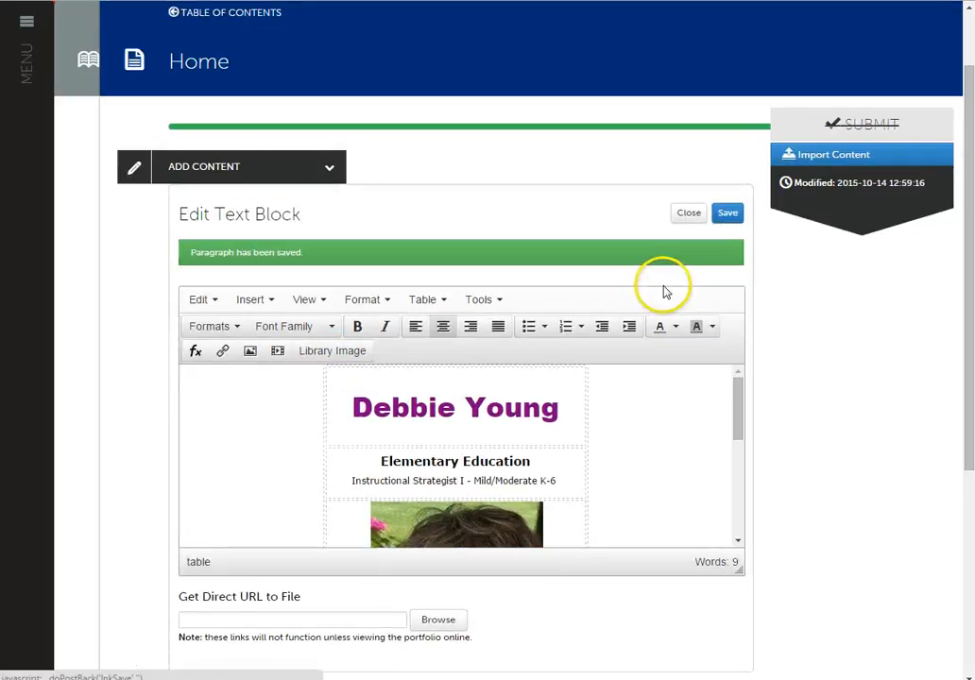
left_click(678, 214)
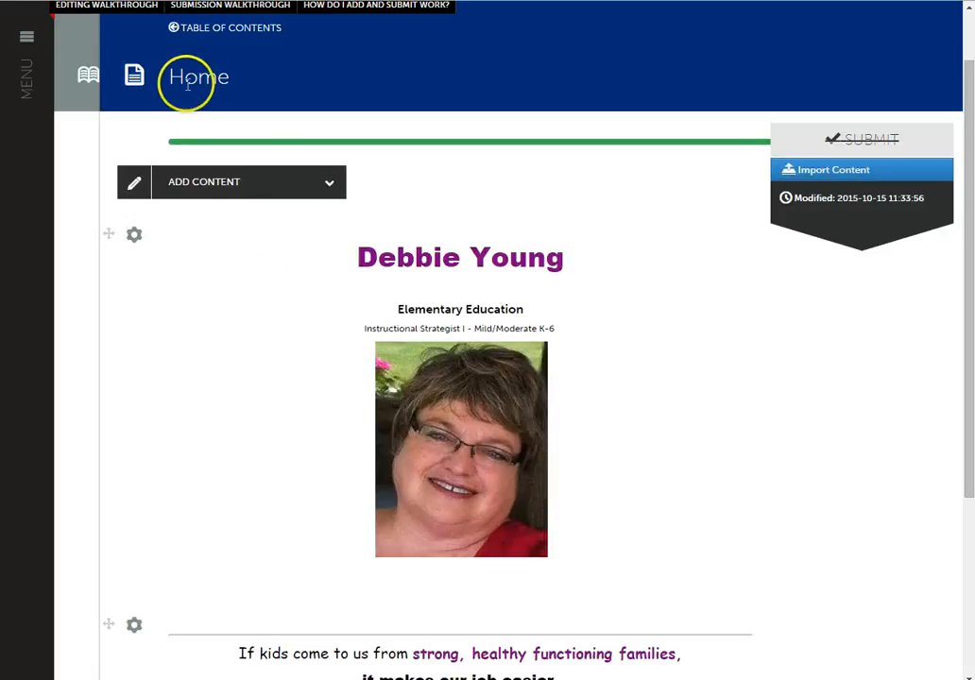
- Add a Letter to School District subpage under Home in the portfolio's table of contents, placed directly above Resume
left_click(86, 75)
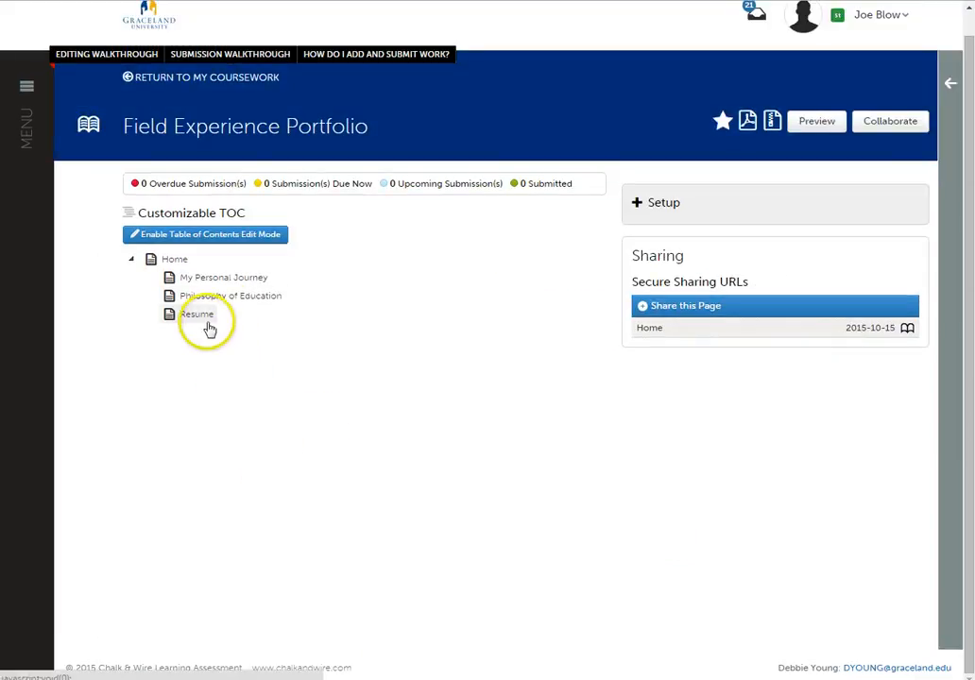
left_click(222, 242)
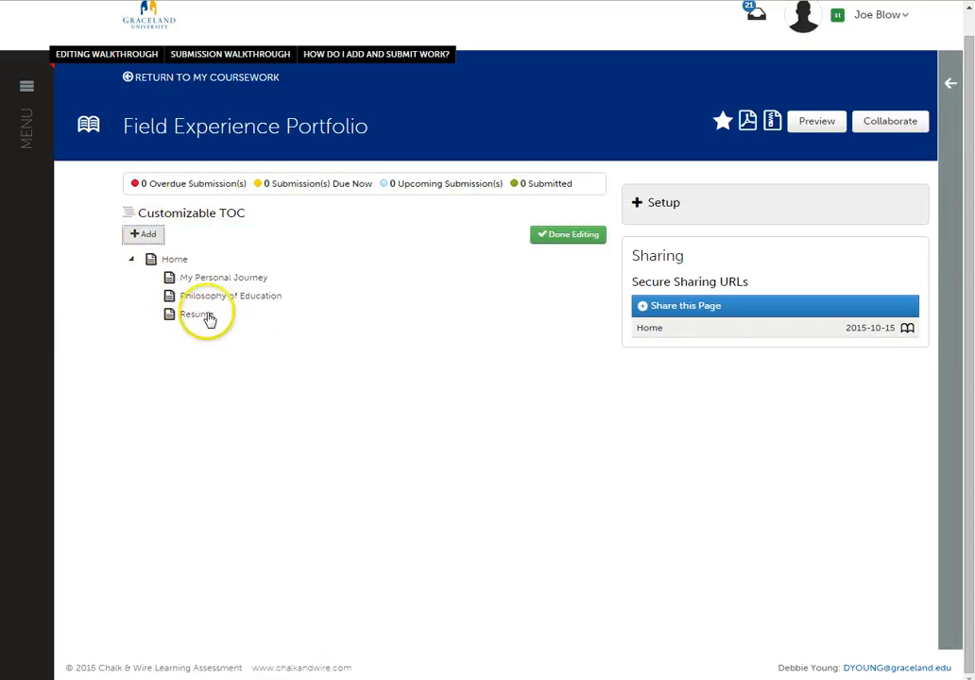
left_click(146, 232)
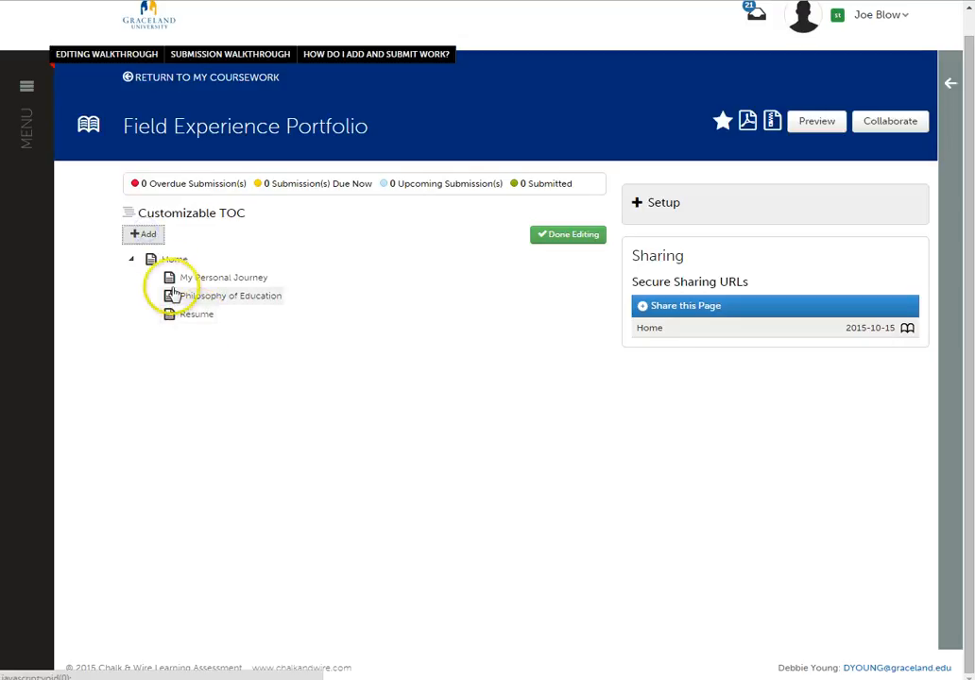
left_click(168, 260)
left_click(141, 234)
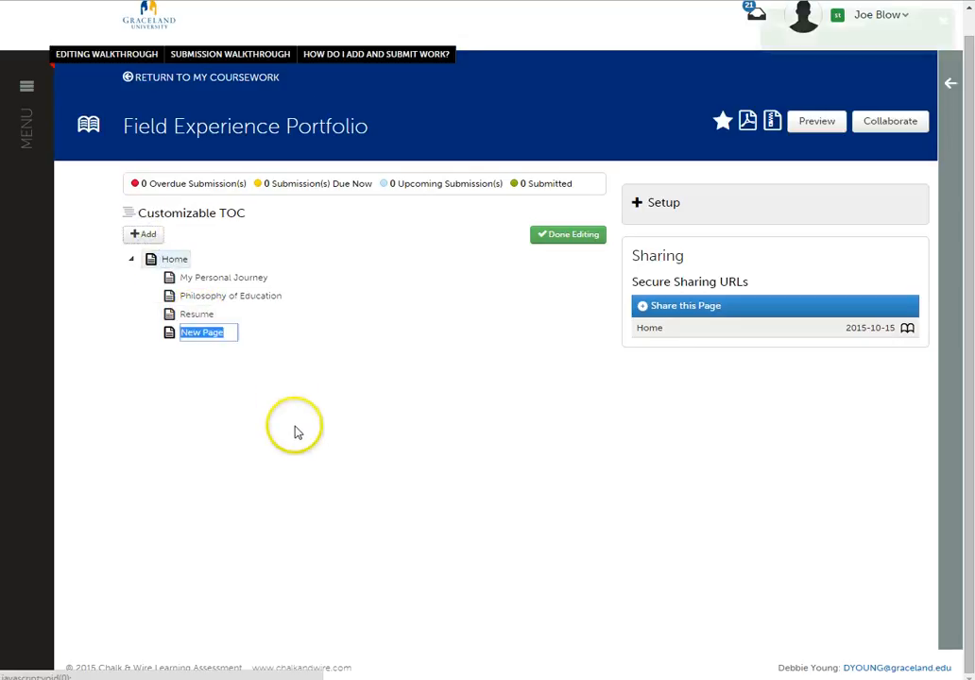
type("L")
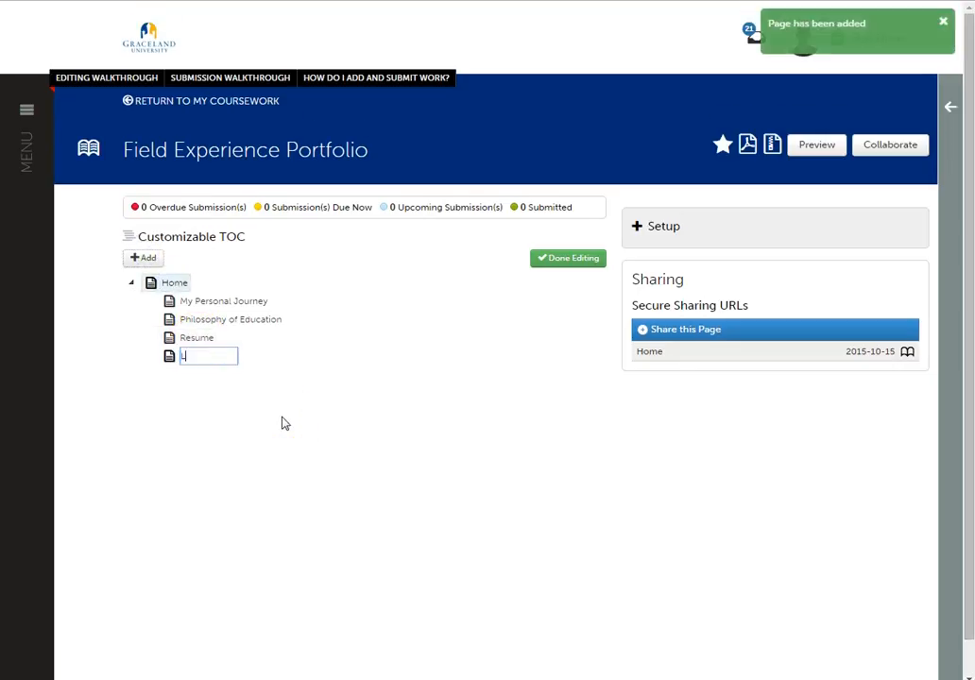
type("etter to School District")
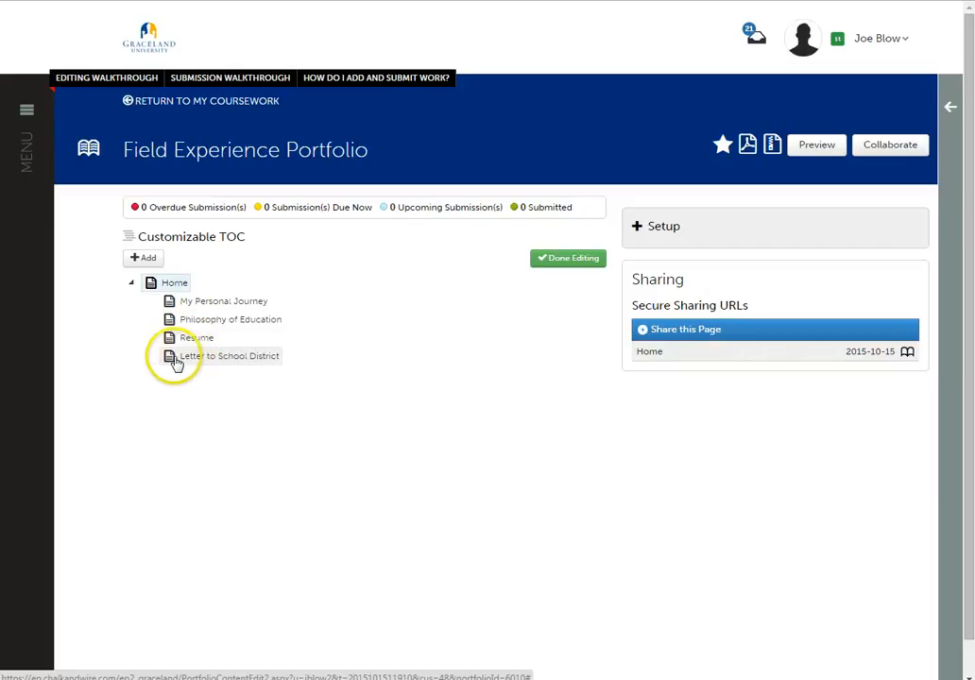
left_click_drag(170, 355, 173, 340)
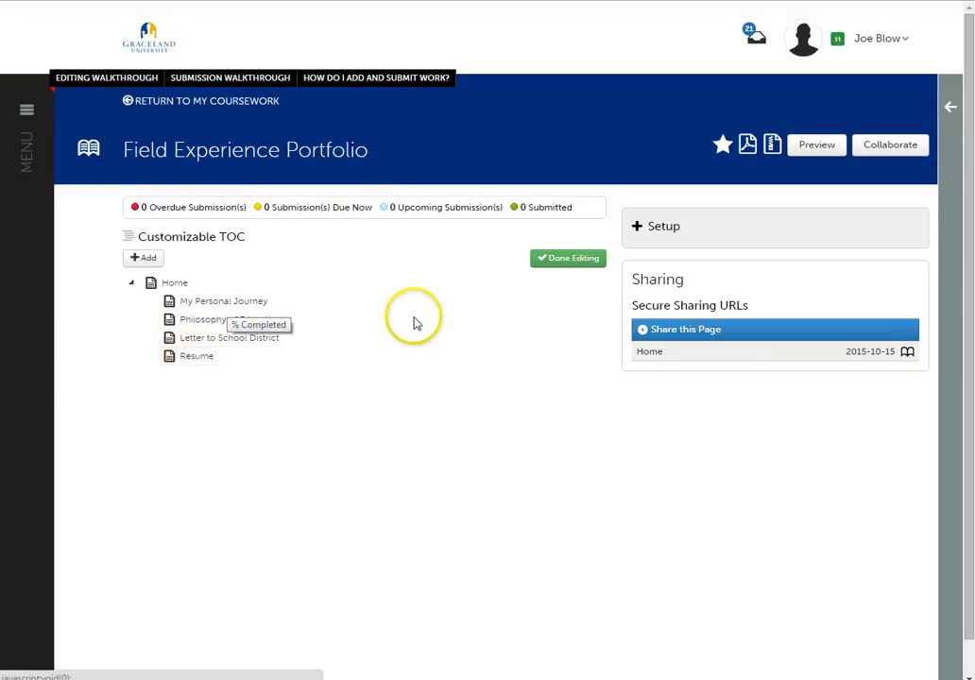
left_click(560, 263)
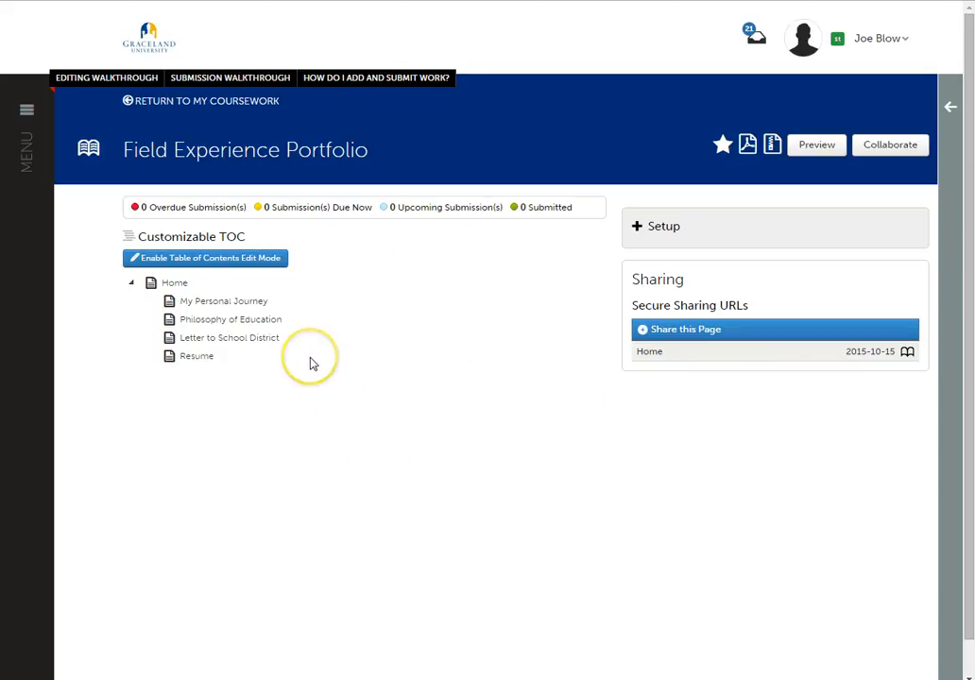
- Generate a secure share URL for the entire portfolio and select its full address for copying
left_click(643, 336)
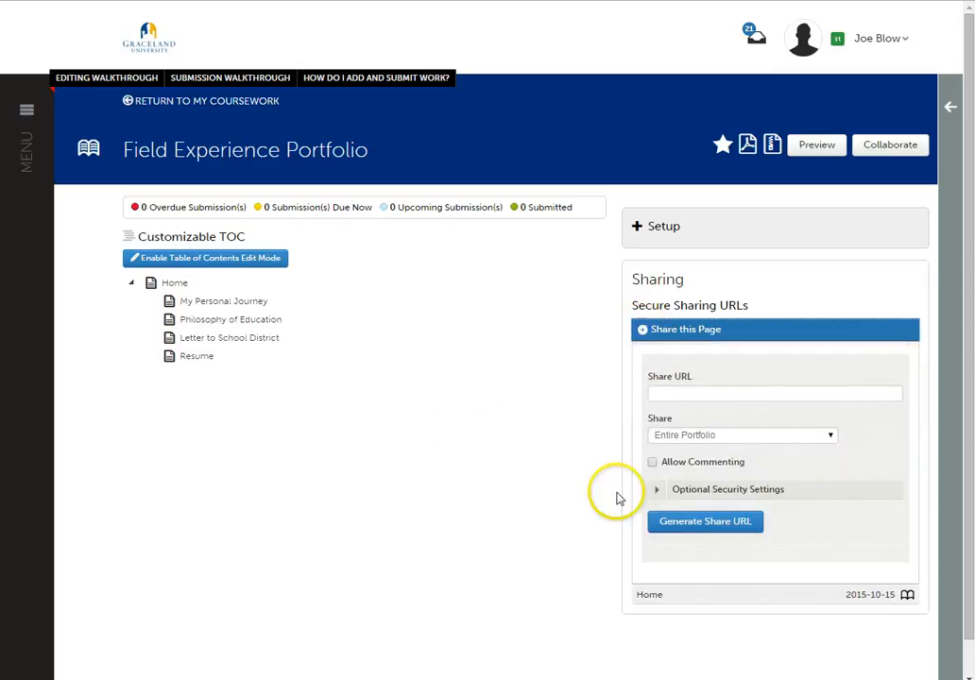
left_click(701, 522)
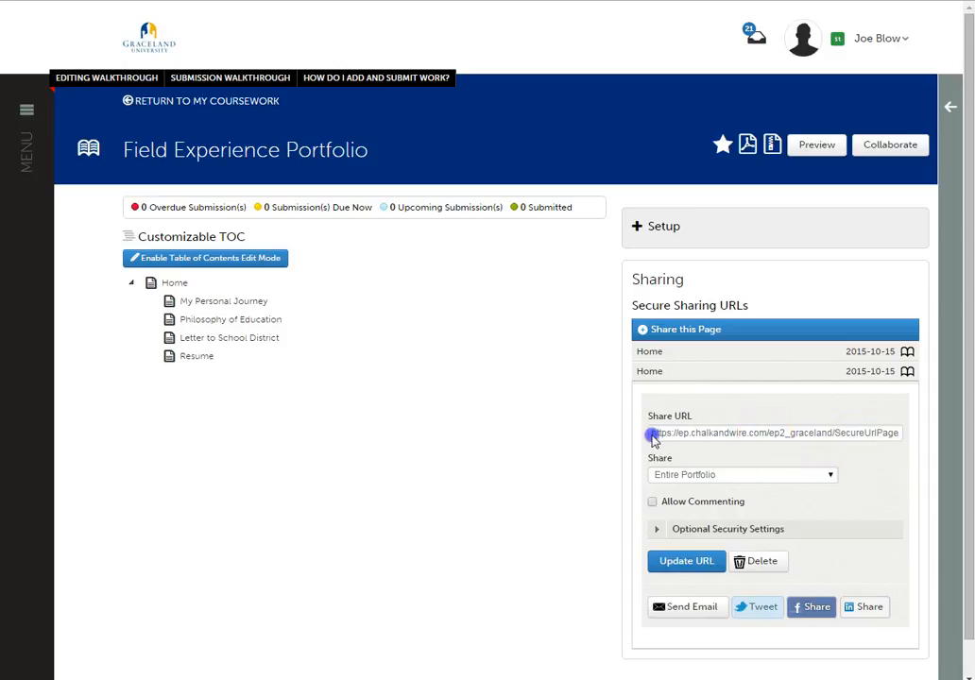
left_click_drag(722, 436, 904, 434)
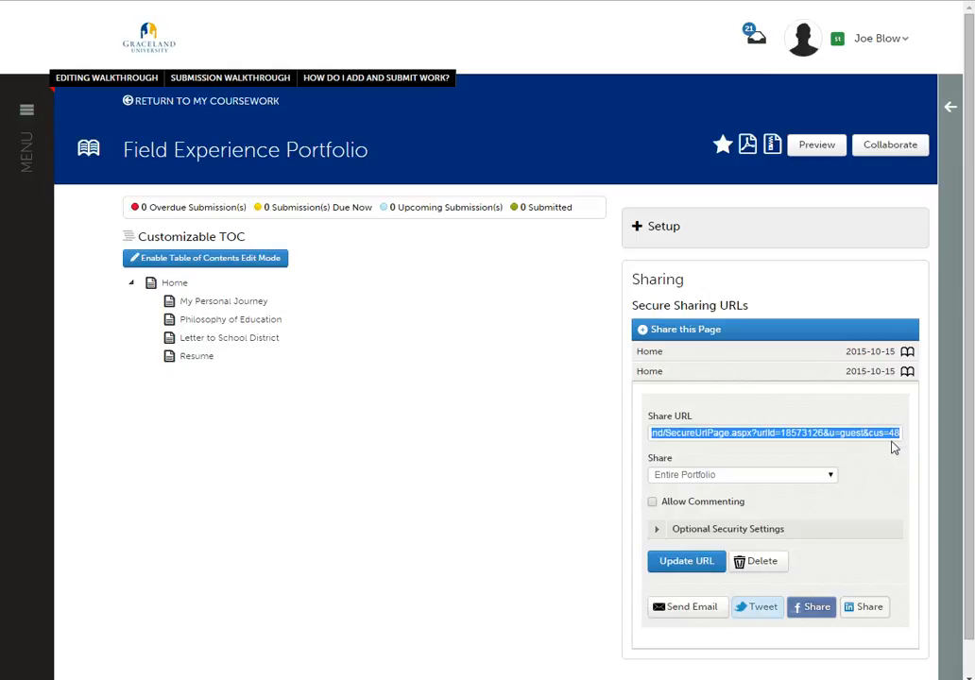
right_click(893, 432)
right_click(684, 437)
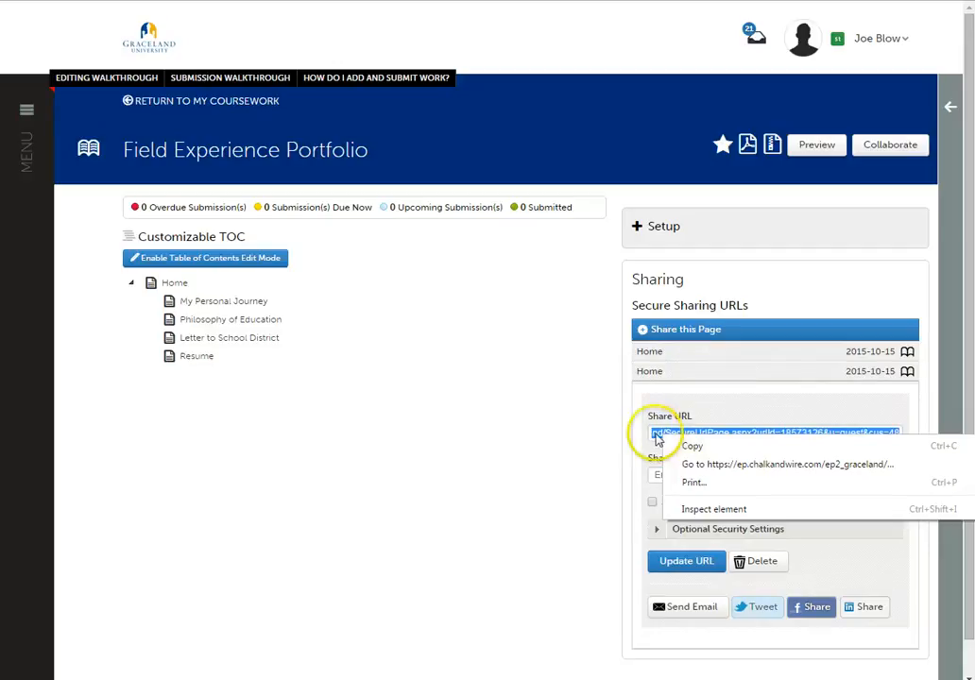
left_click(654, 437)
left_click(718, 455)
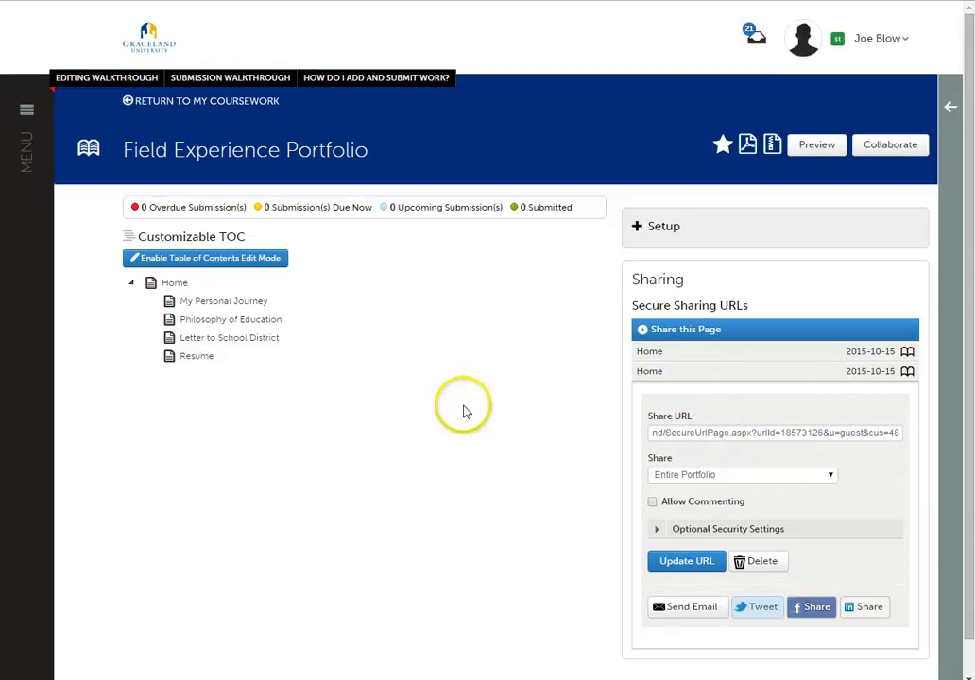
- Check the share scope choices for the new URL and keep Entire Portfolio selected
left_click(830, 476)
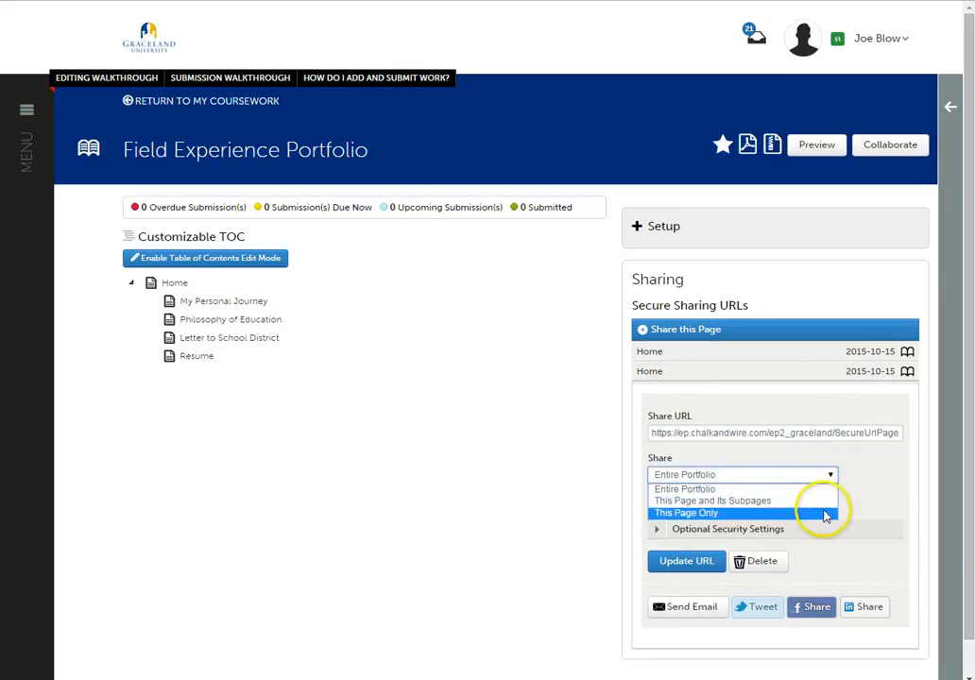
left_click(816, 490)
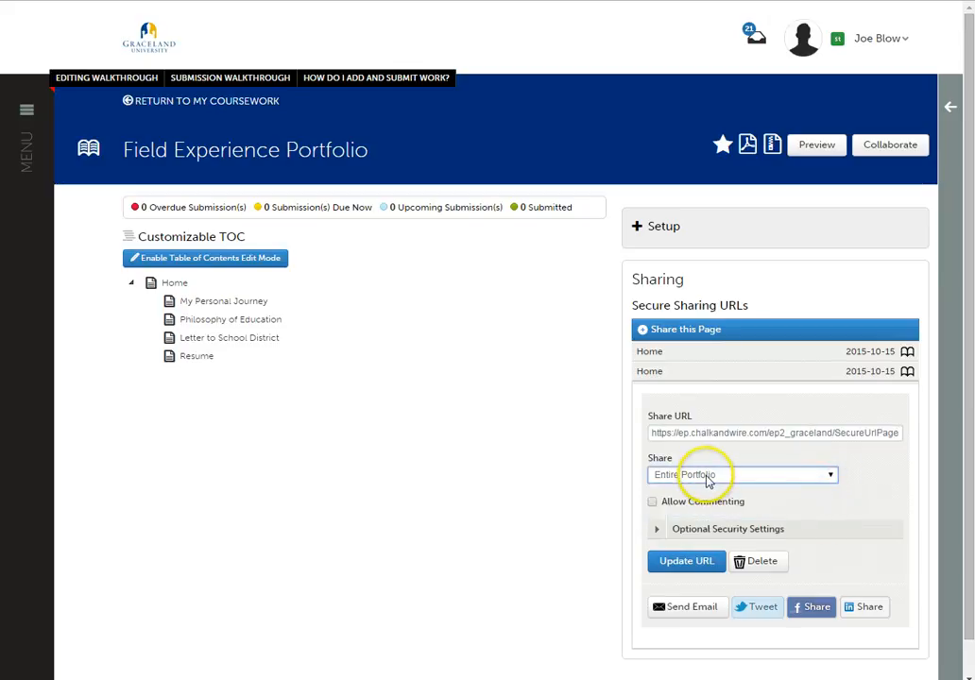